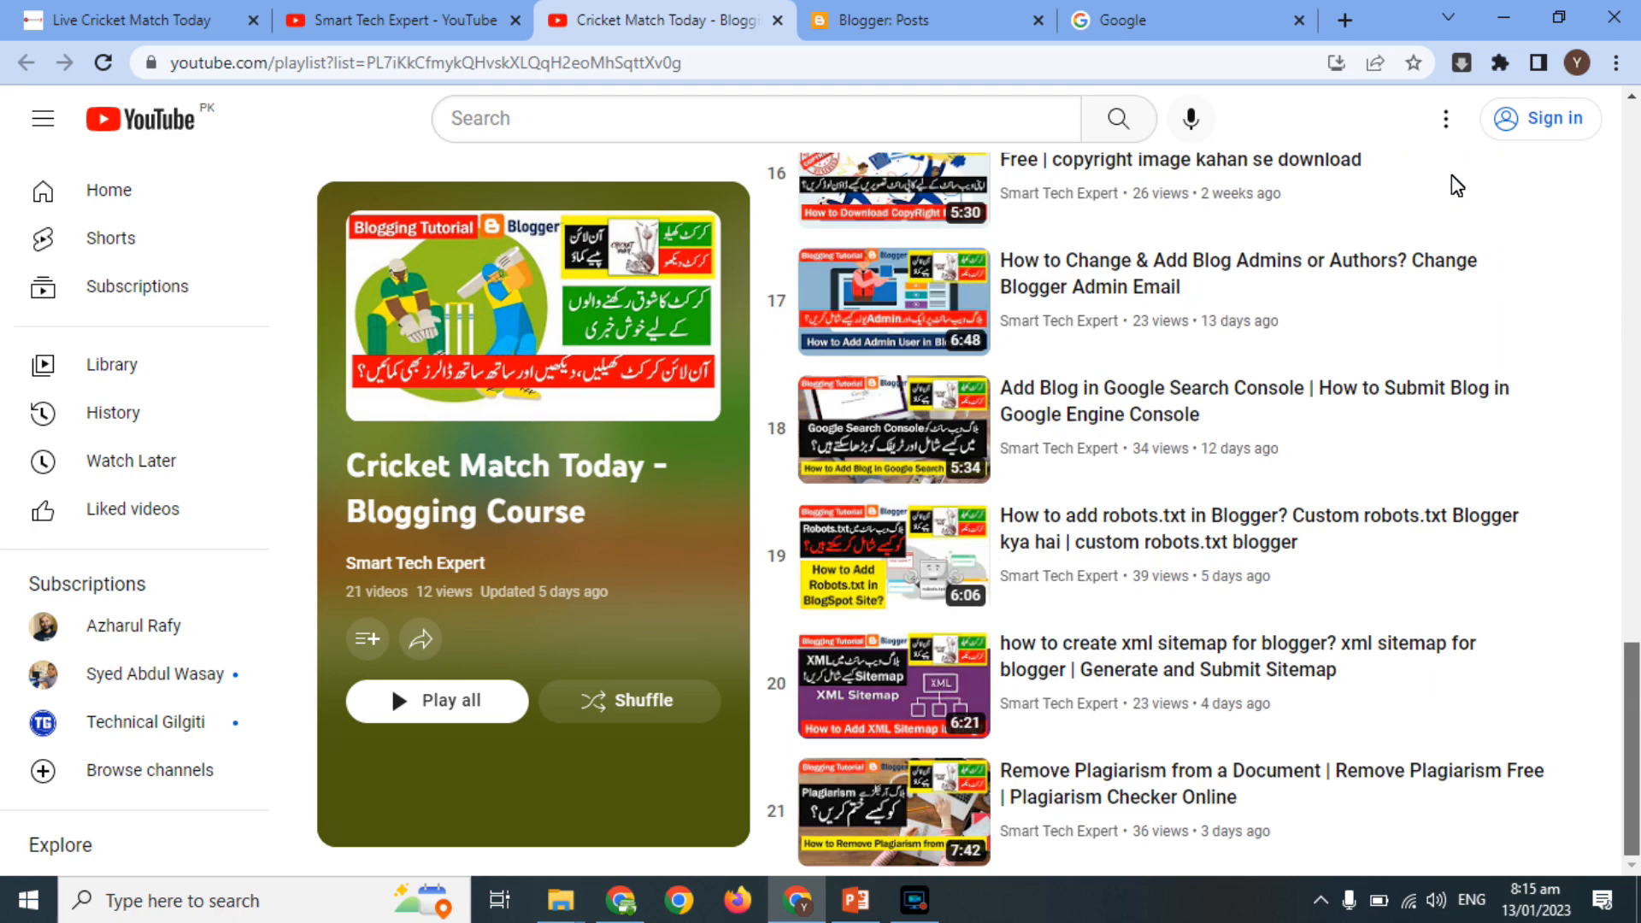
Look through the videos of the Cricket Match Today - Blogging Course playlist from the first to the last.
scroll(1163, 513, up, 20)
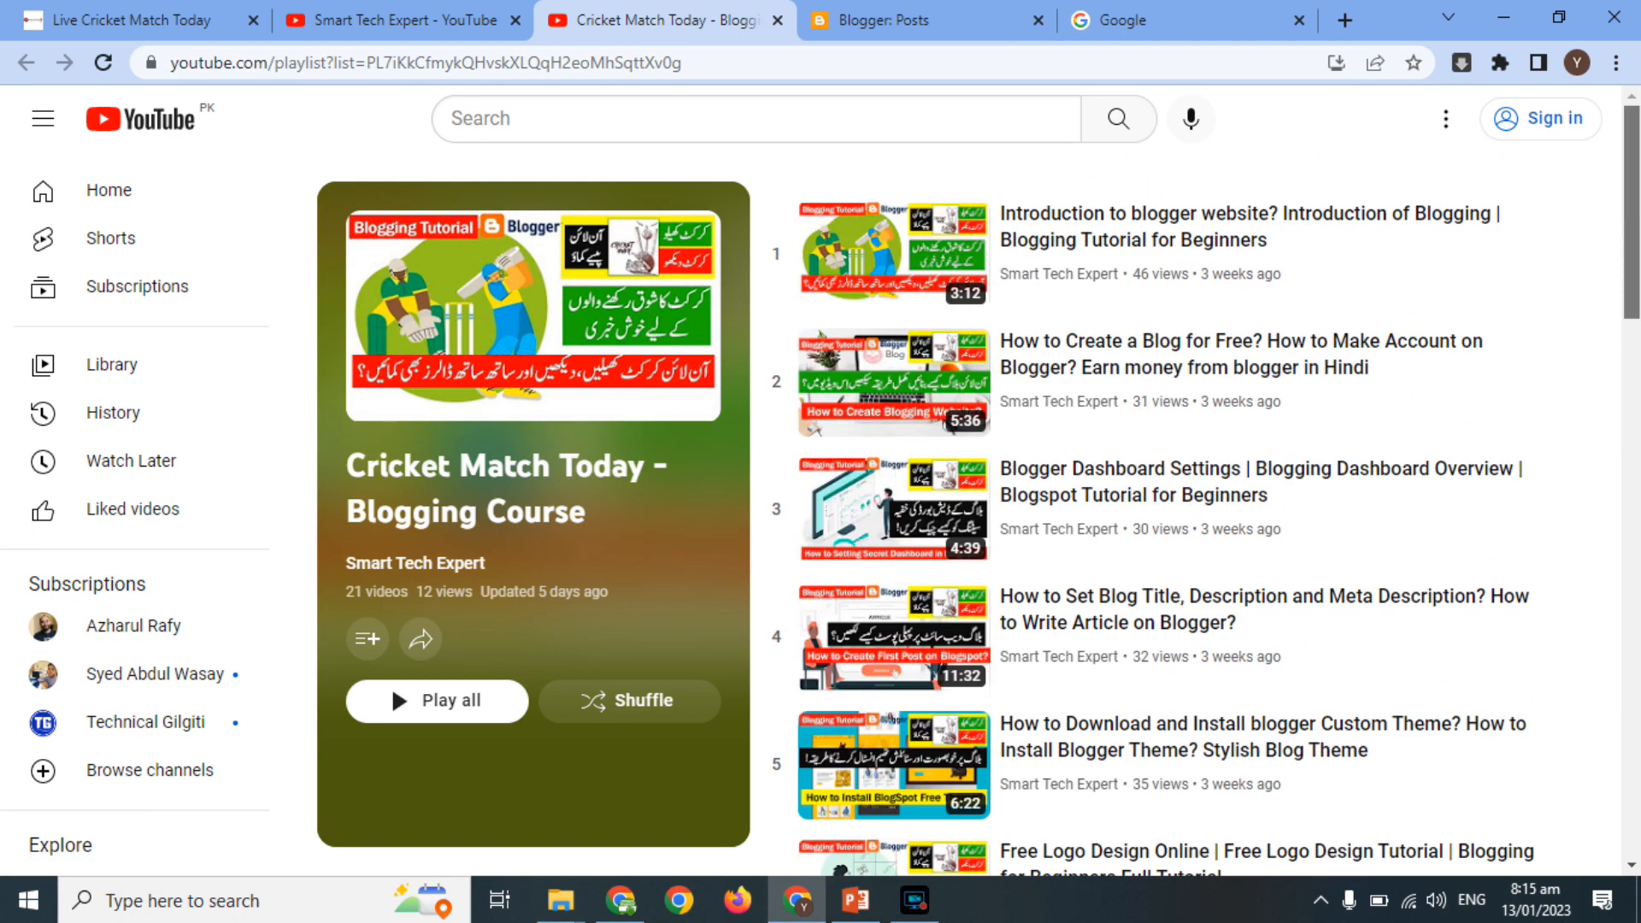
scroll(1163, 513, down, 3)
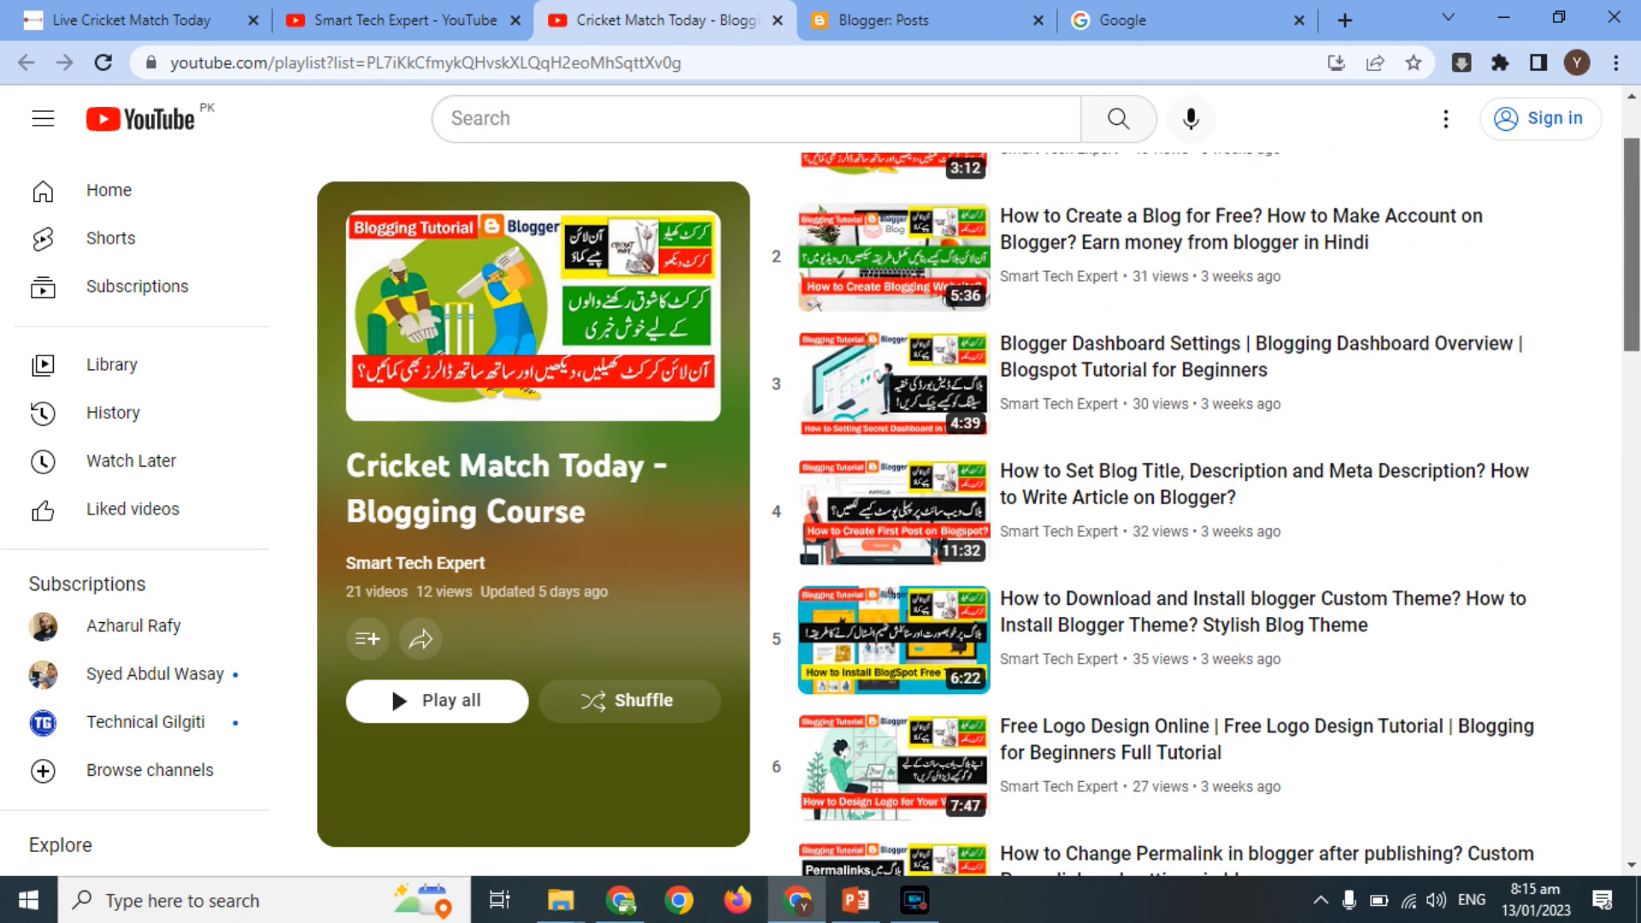
scroll(1162, 513, down, 2)
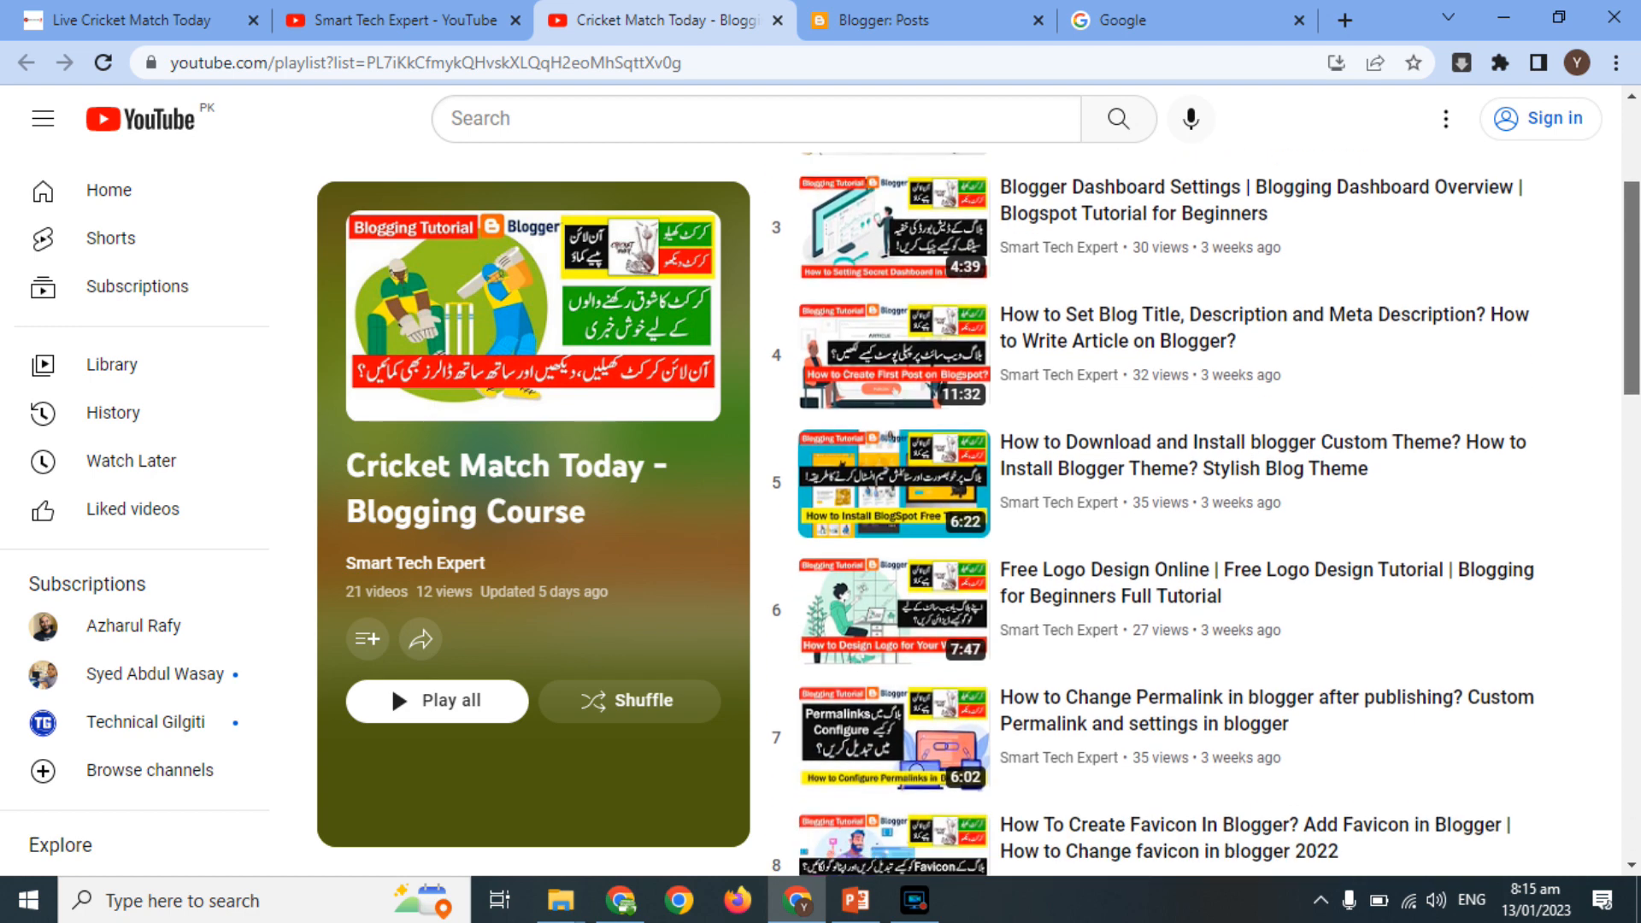
scroll(1162, 513, down, 2)
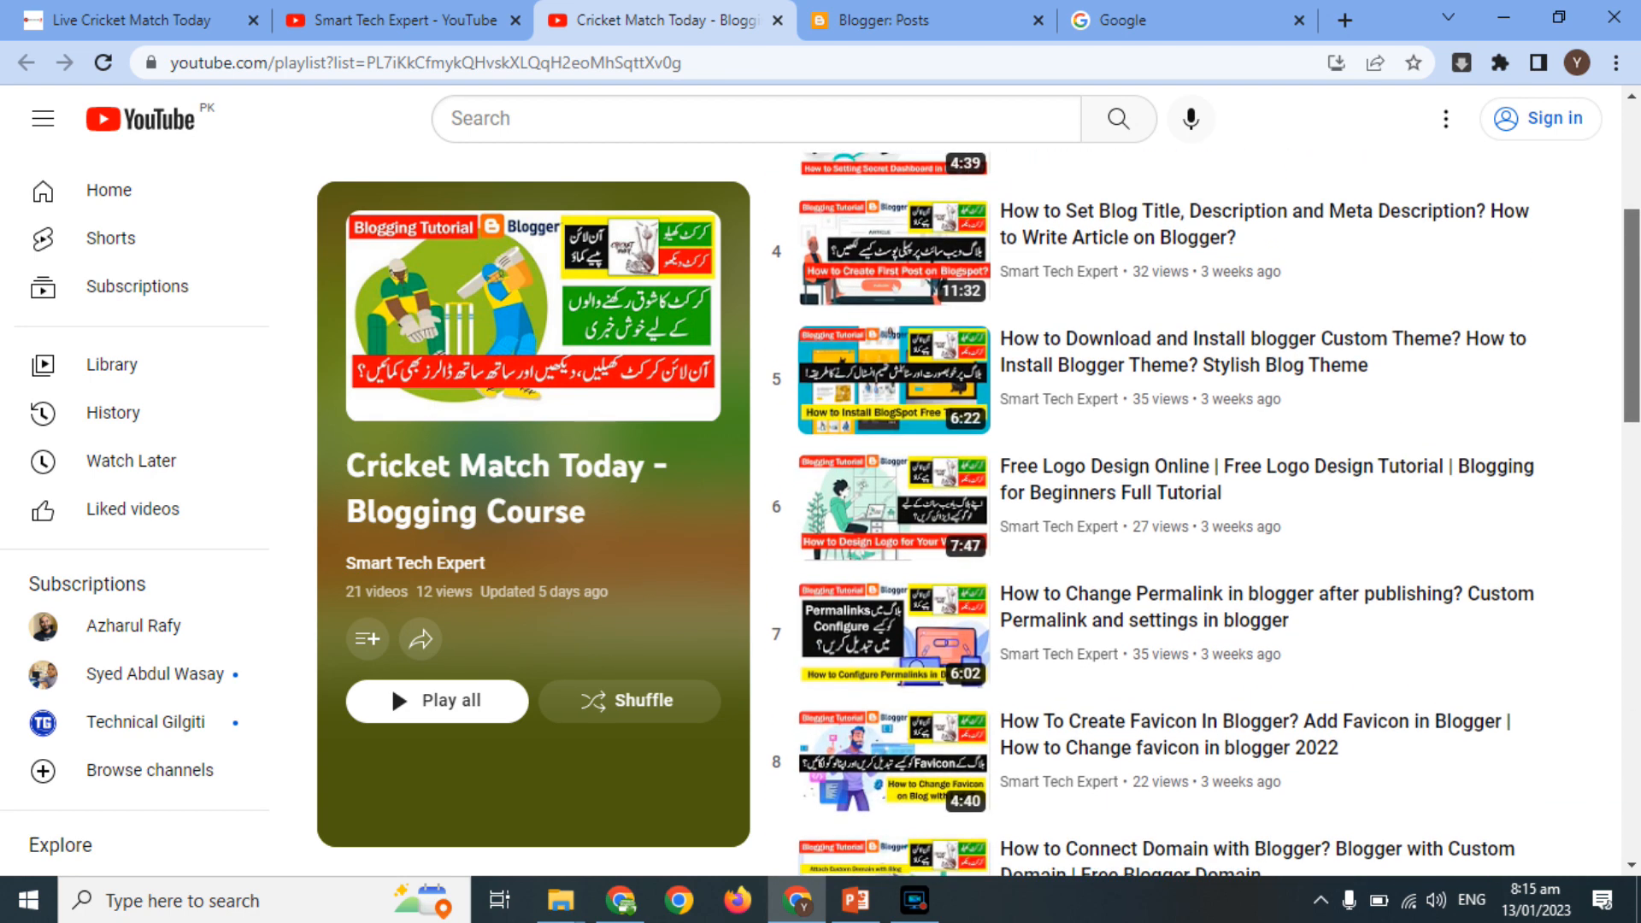
scroll(1163, 512, down, 3)
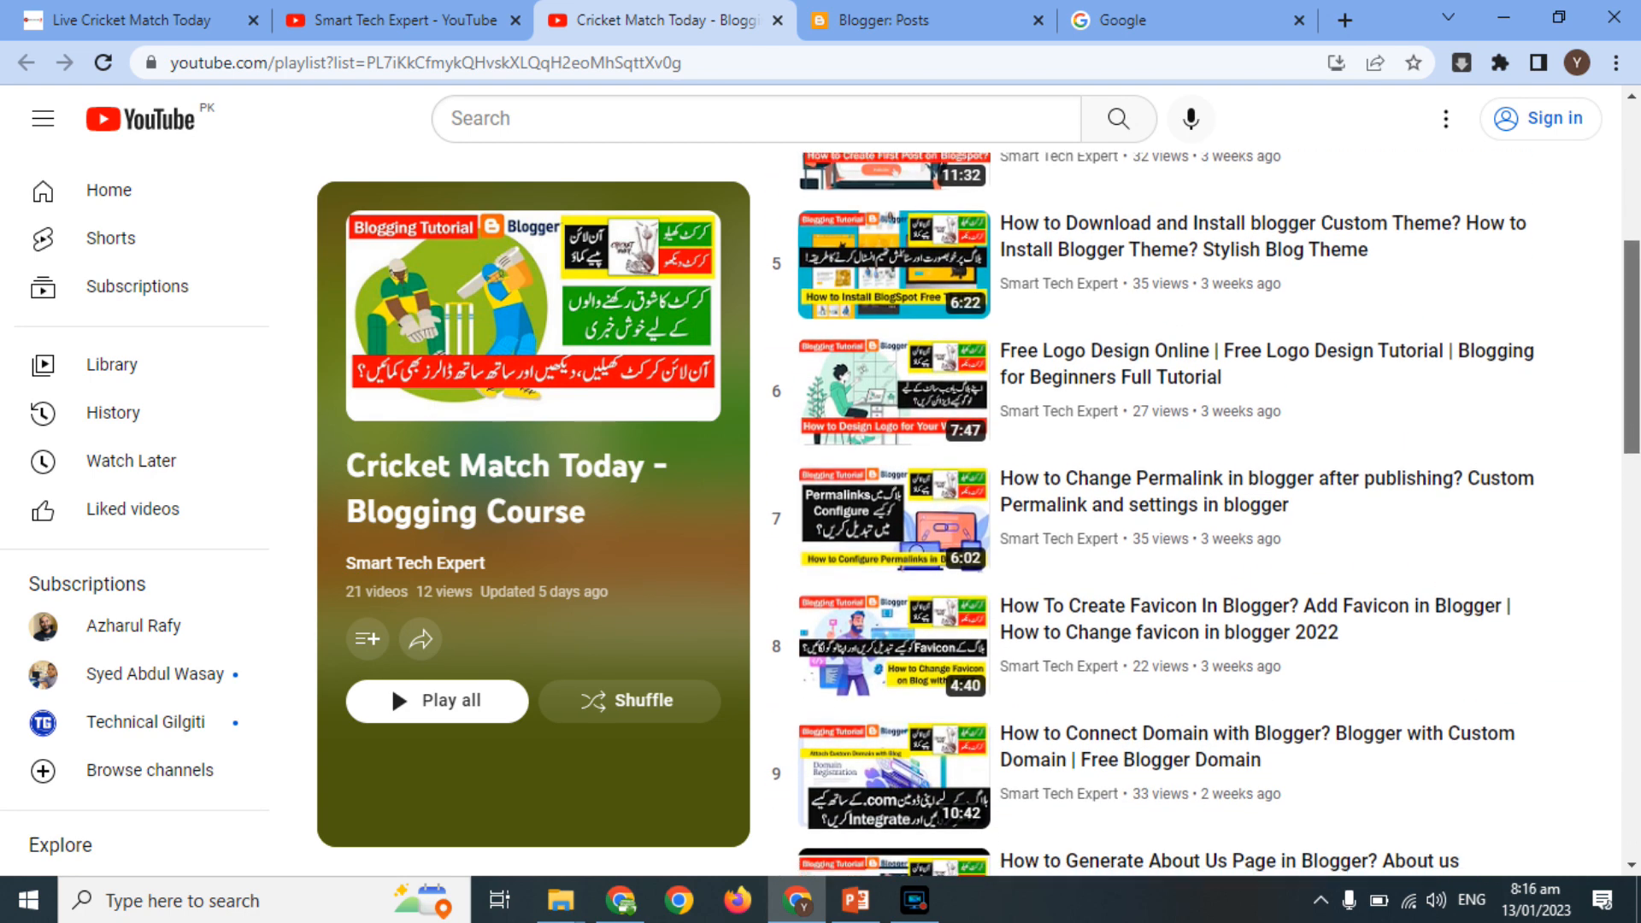
scroll(1163, 513, down, 2)
scroll(1162, 513, down, 3)
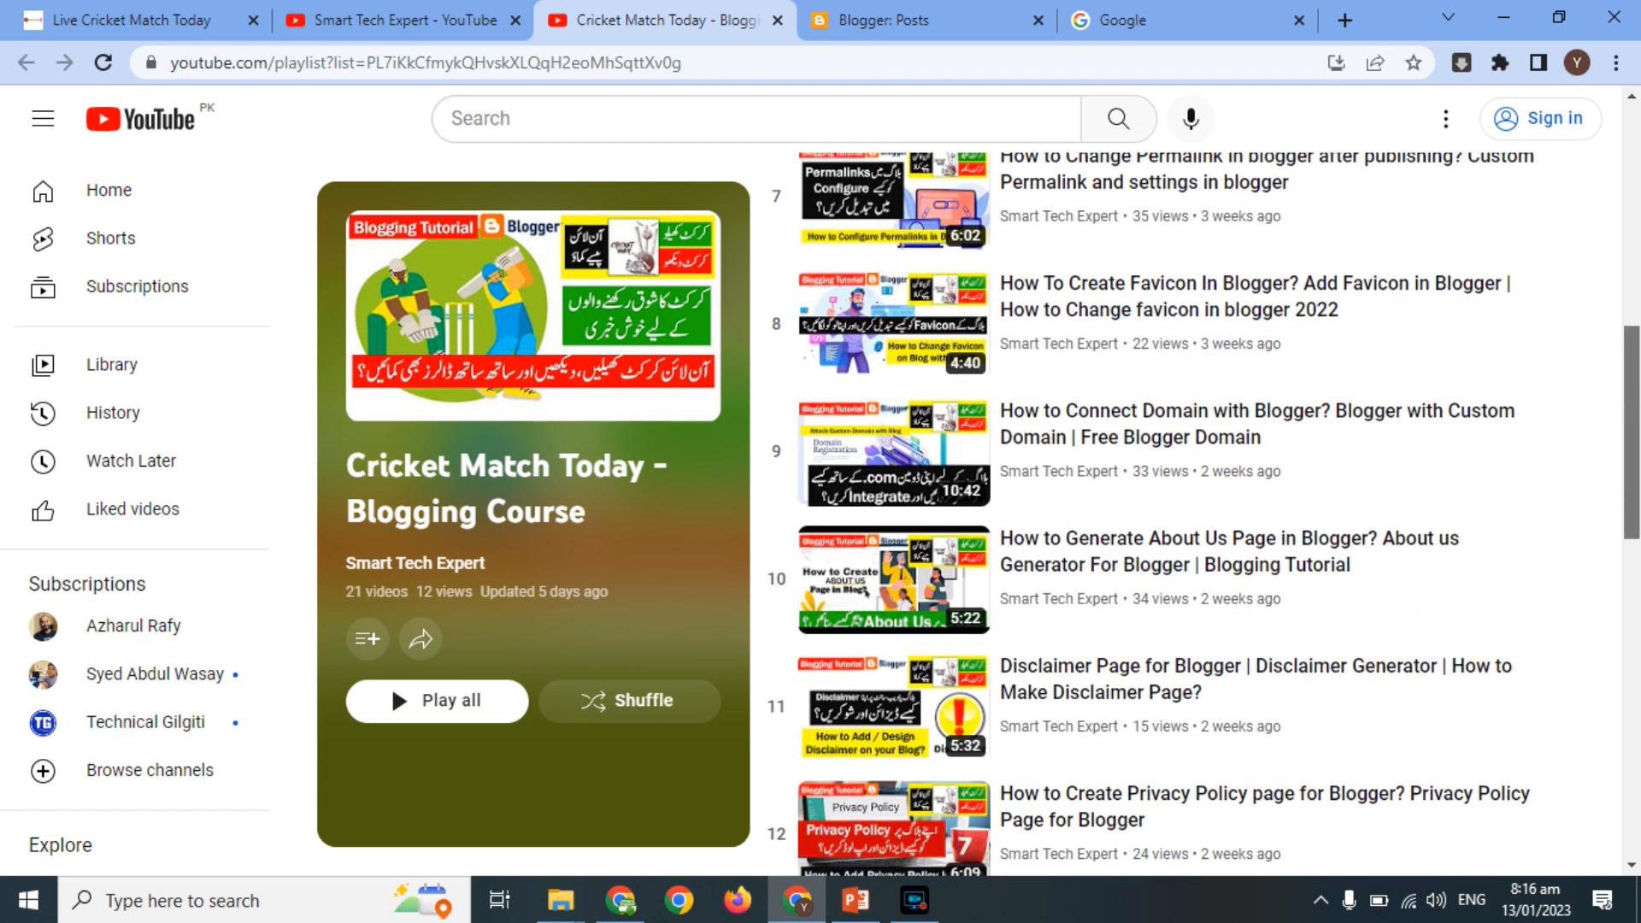
scroll(1635, 634, down, 3)
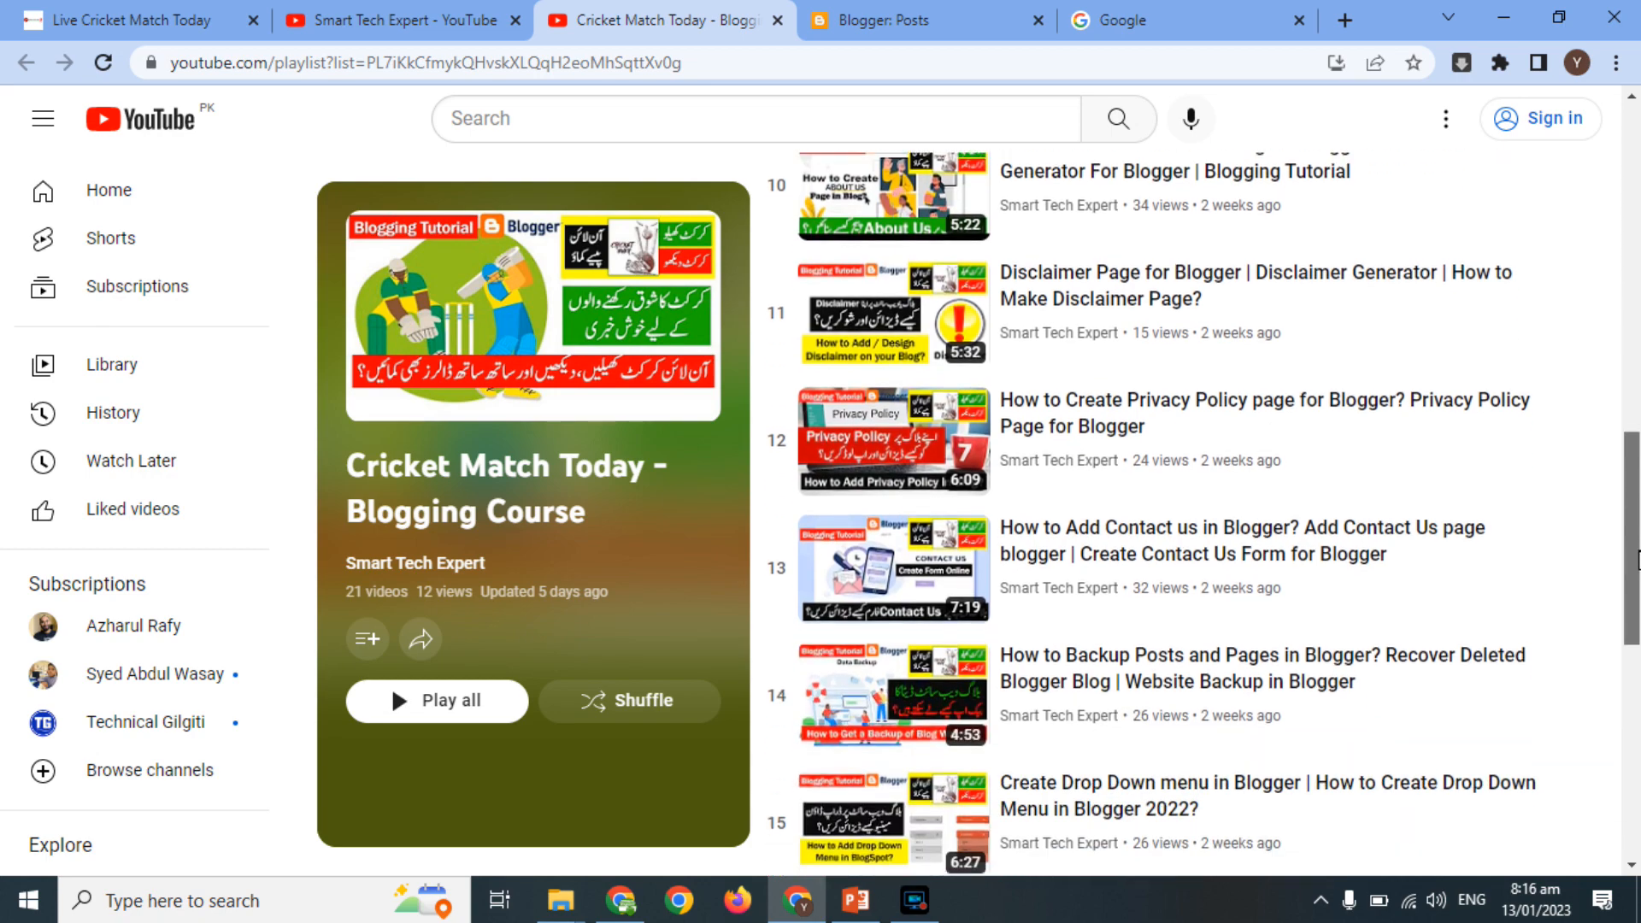
scroll(1634, 634, down, 2)
scroll(1635, 634, down, 6)
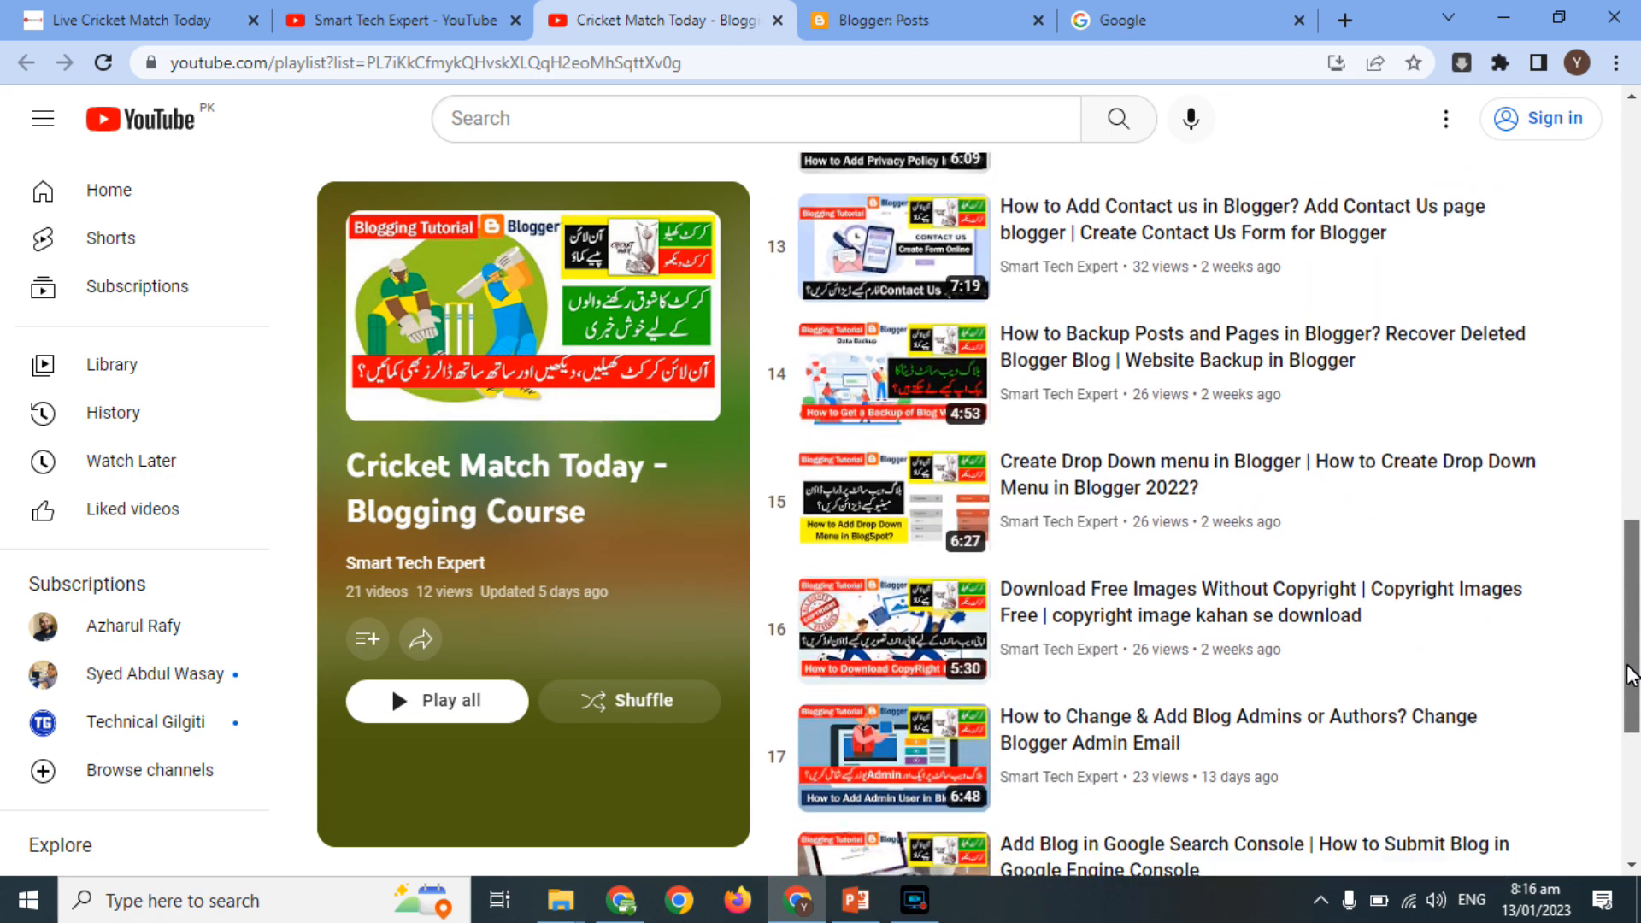
drag(1622, 818, 1557, 67)
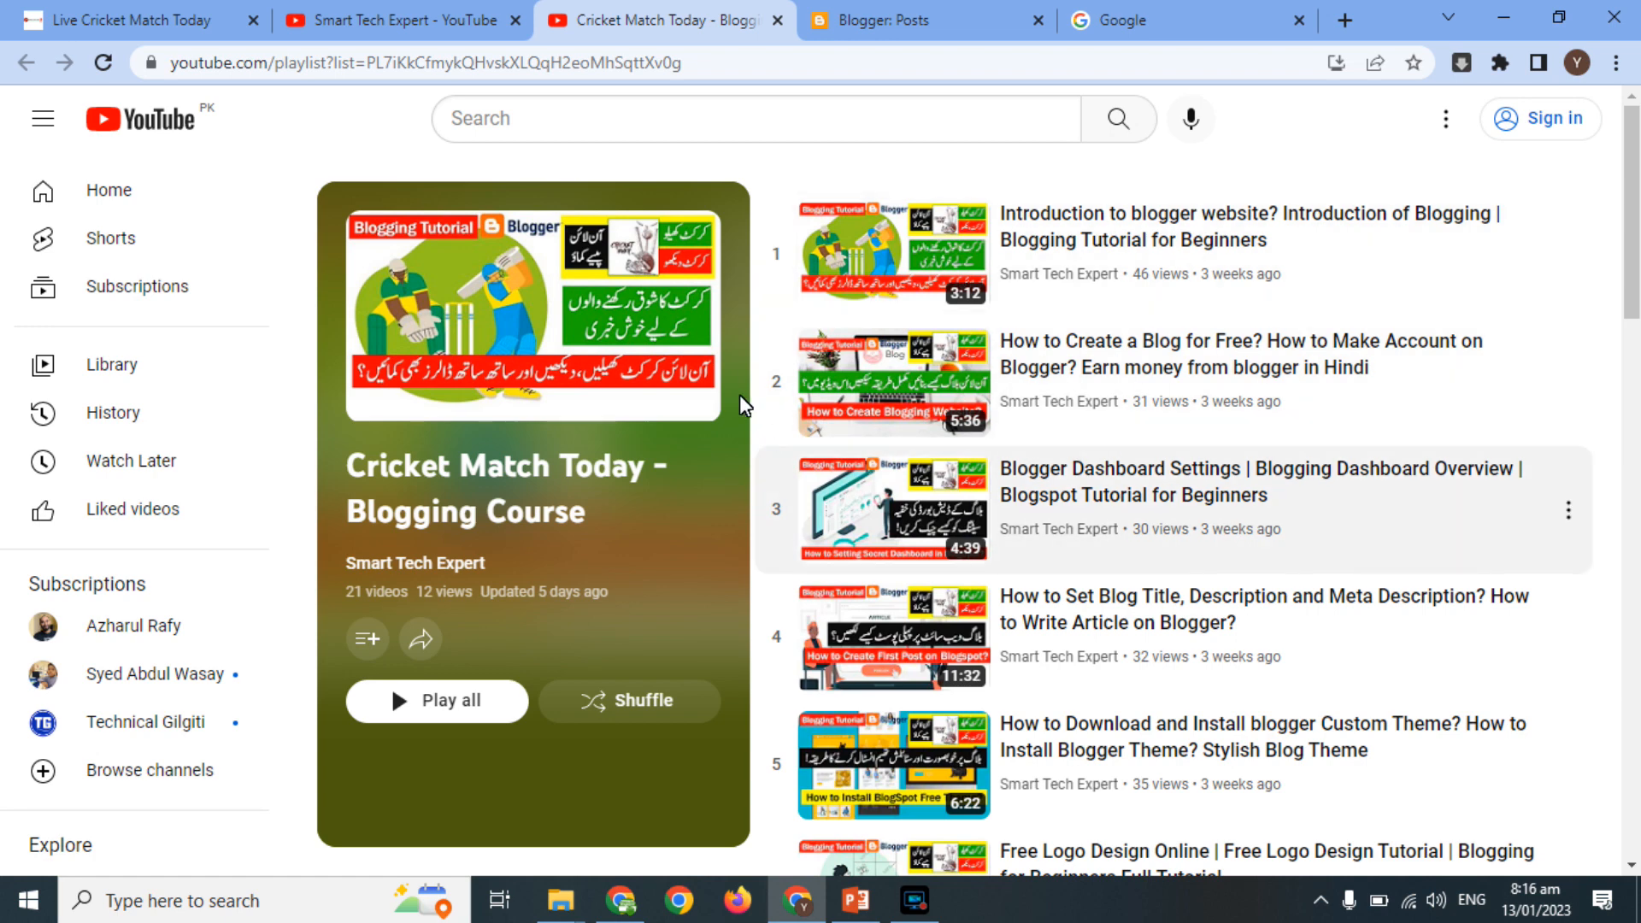
View the live cricketmatchtoday.com site and the blog's statistics in Blogger.
click(270, 12)
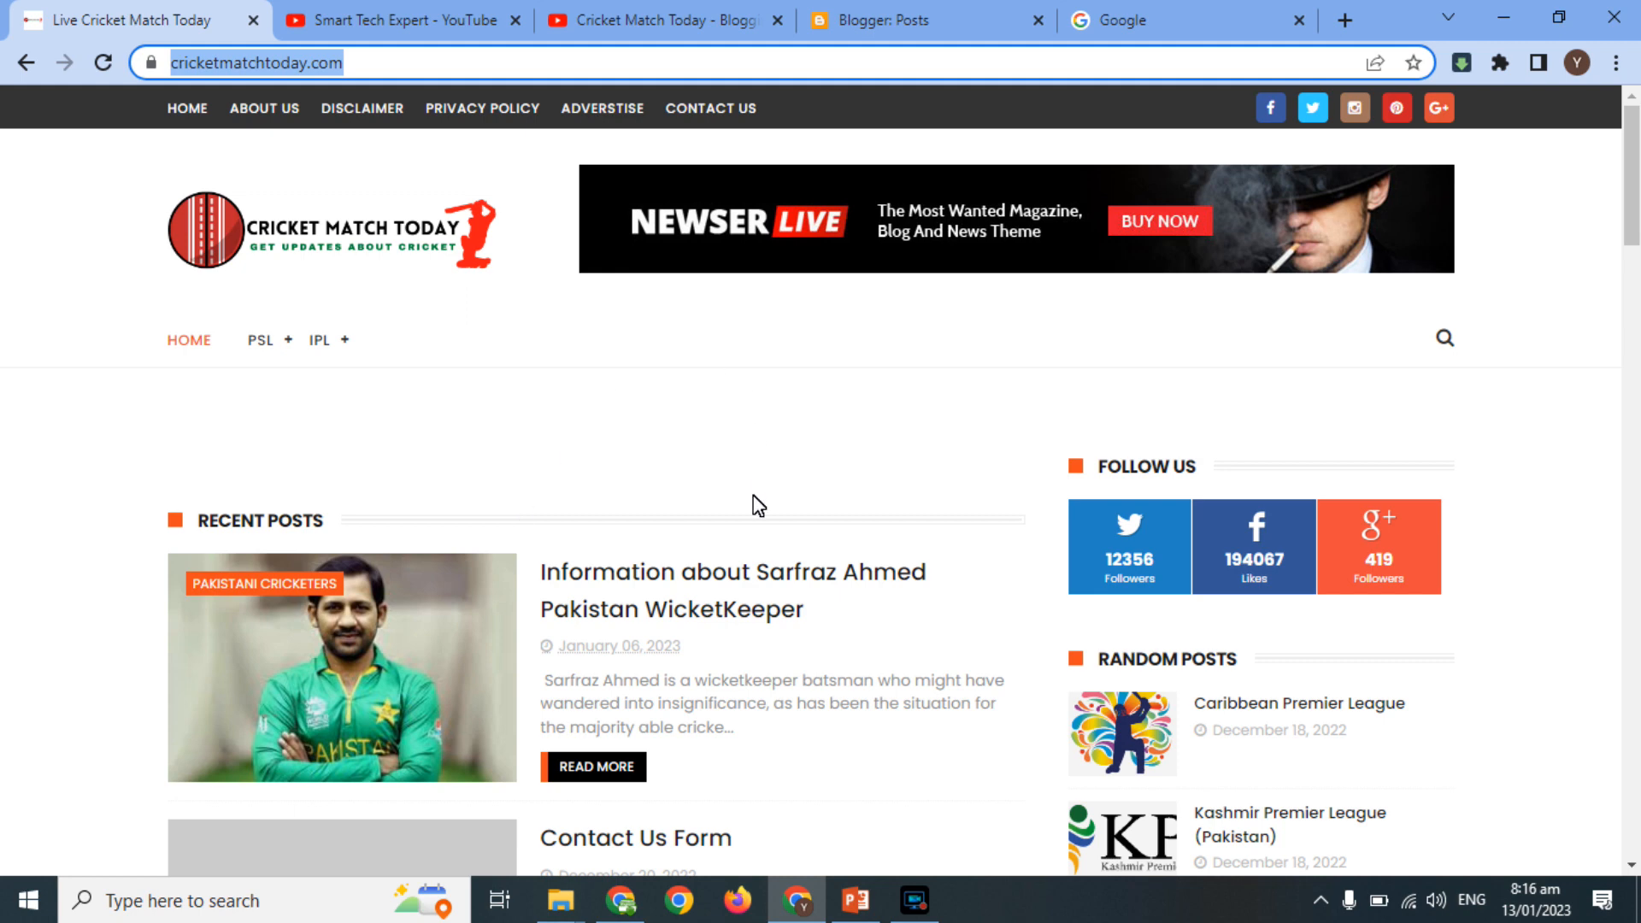
click(966, 12)
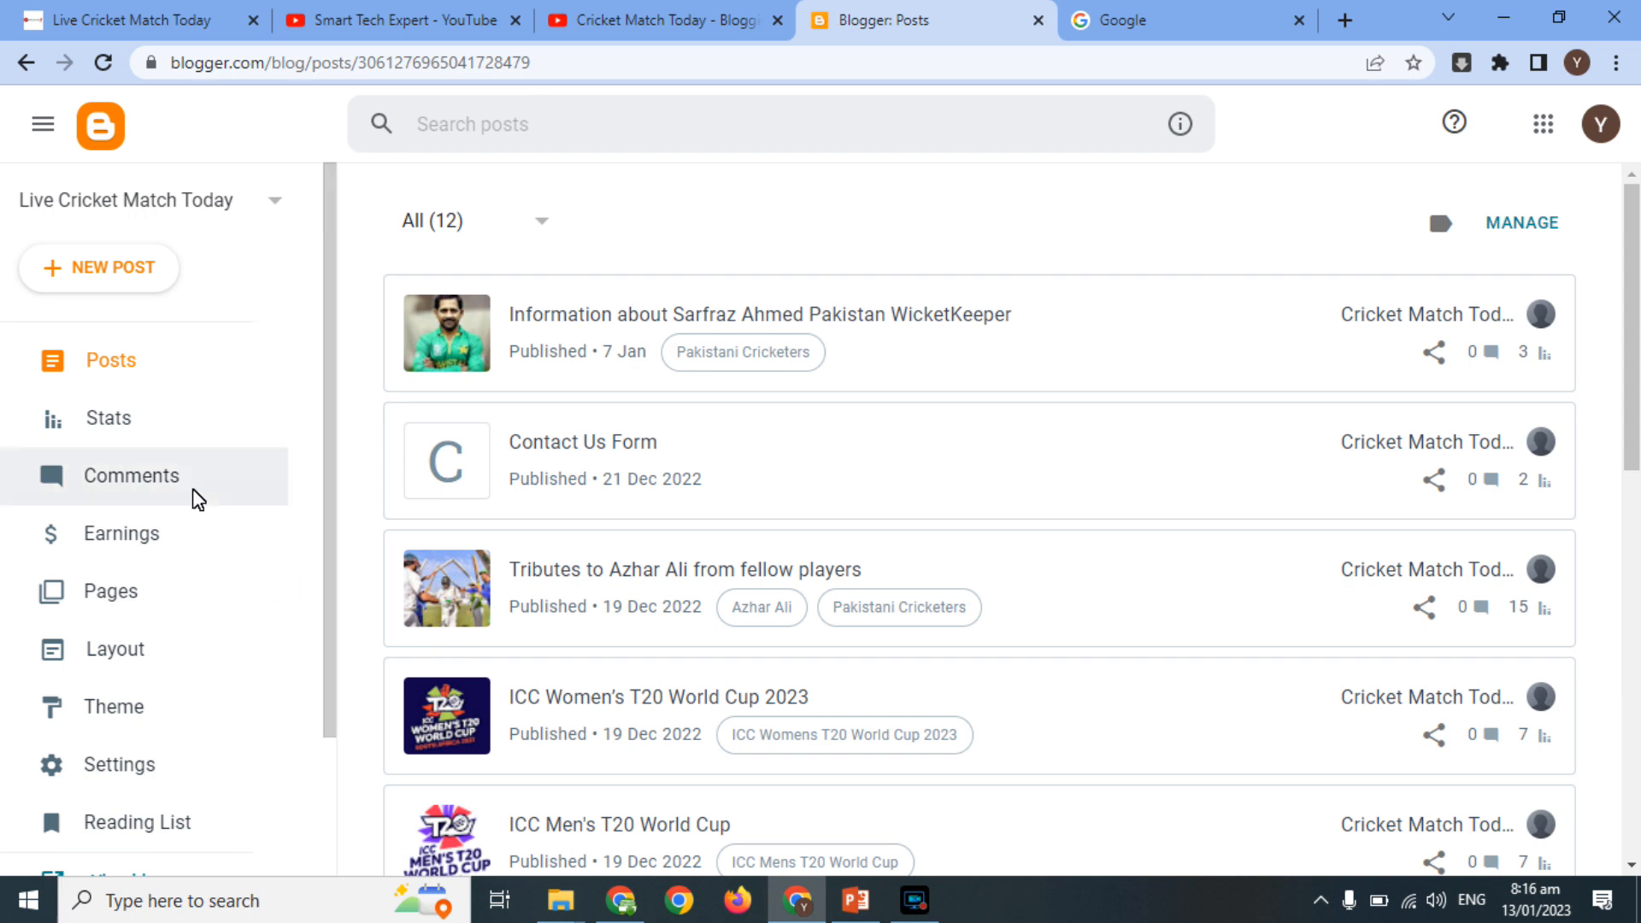
click(104, 418)
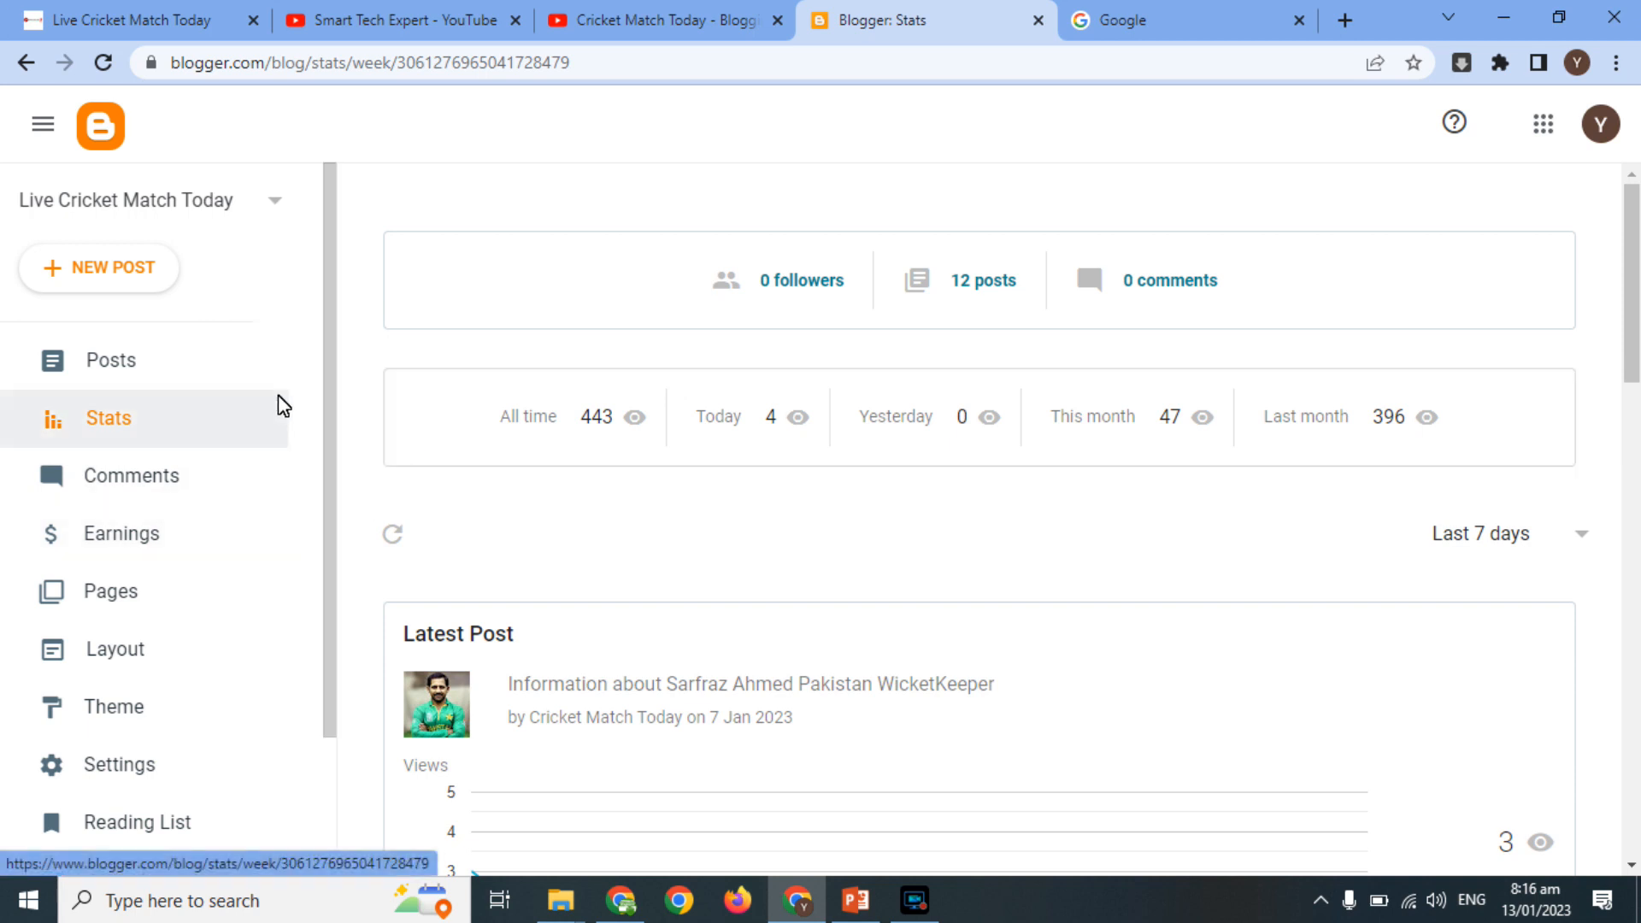
Open the Google Analytics Measurement ID entry in the blog's basic settings.
click(130, 767)
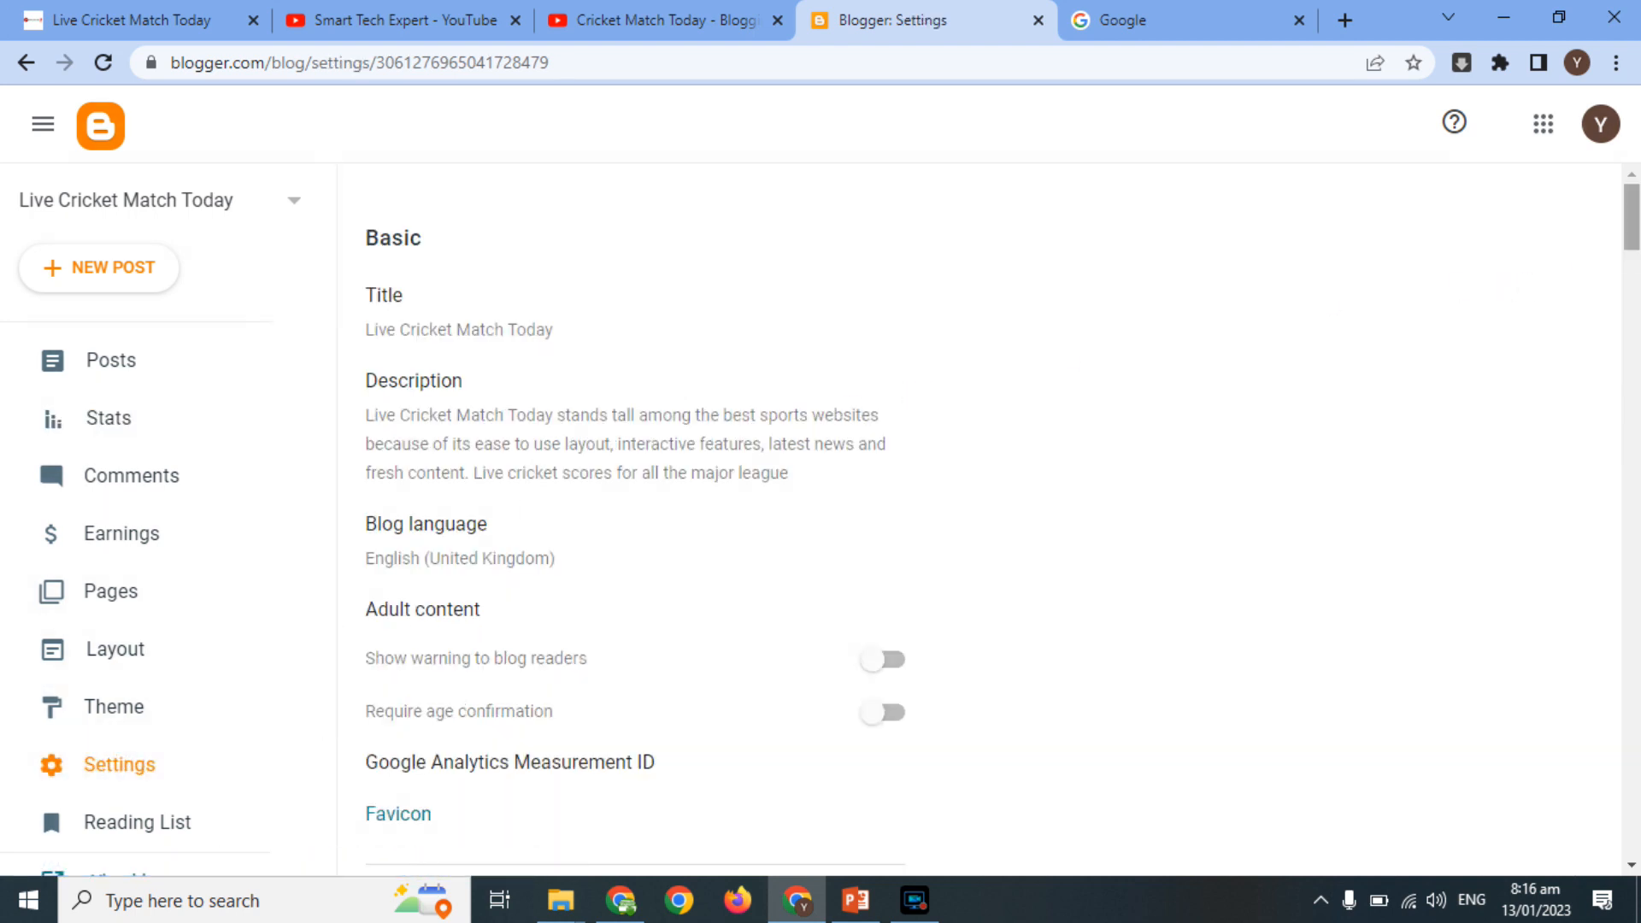
drag(1634, 229, 1635, 278)
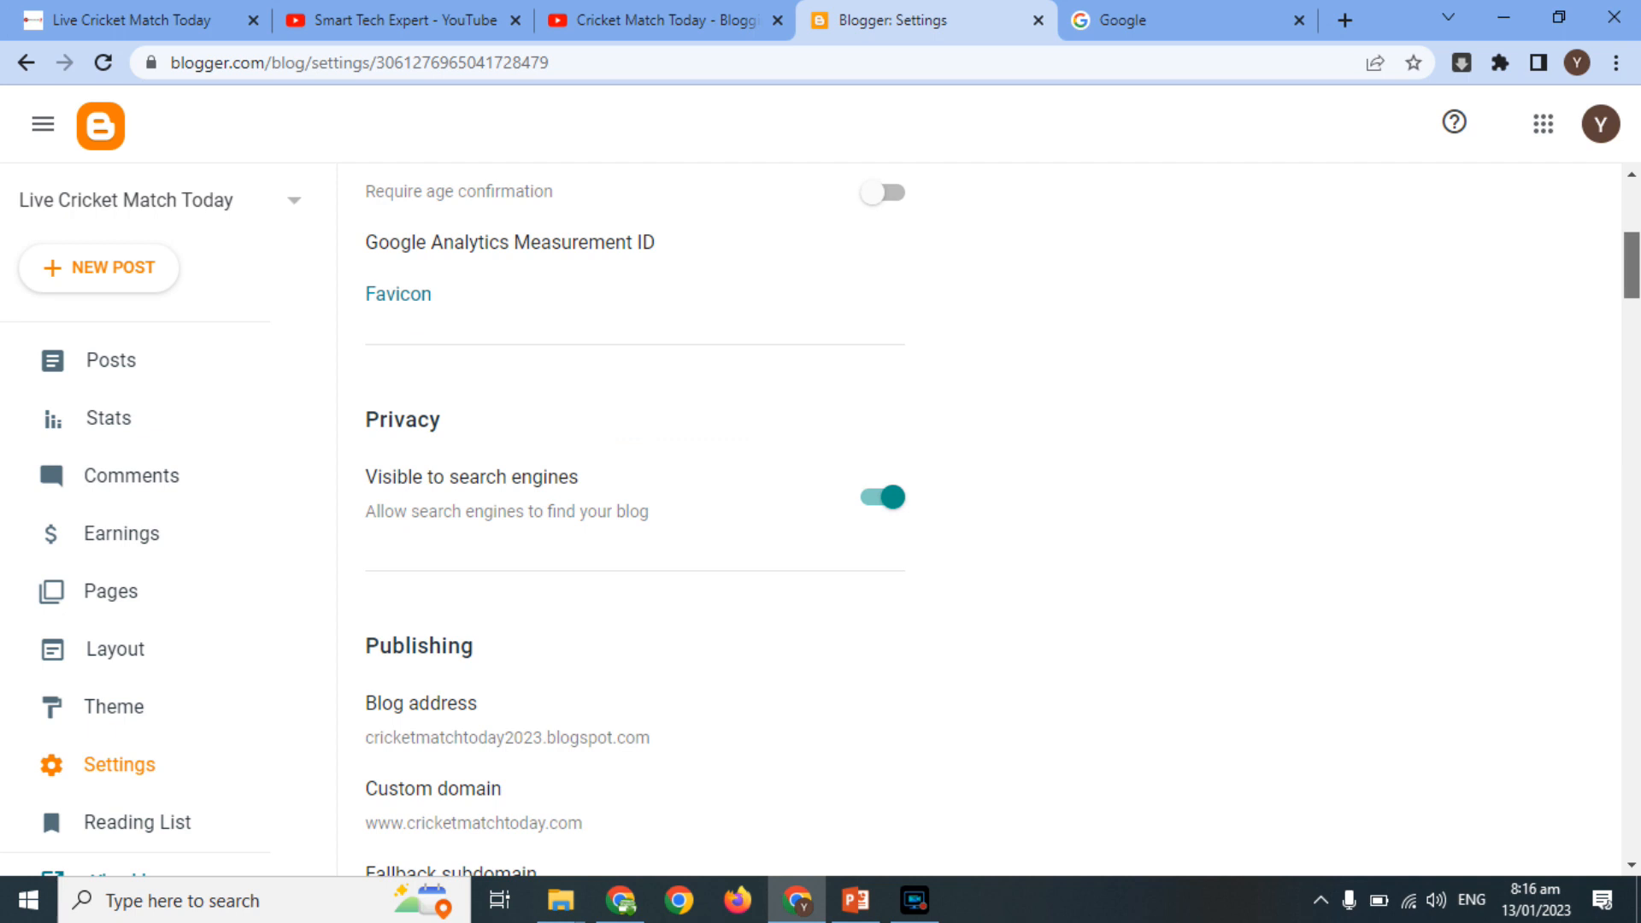
click(540, 246)
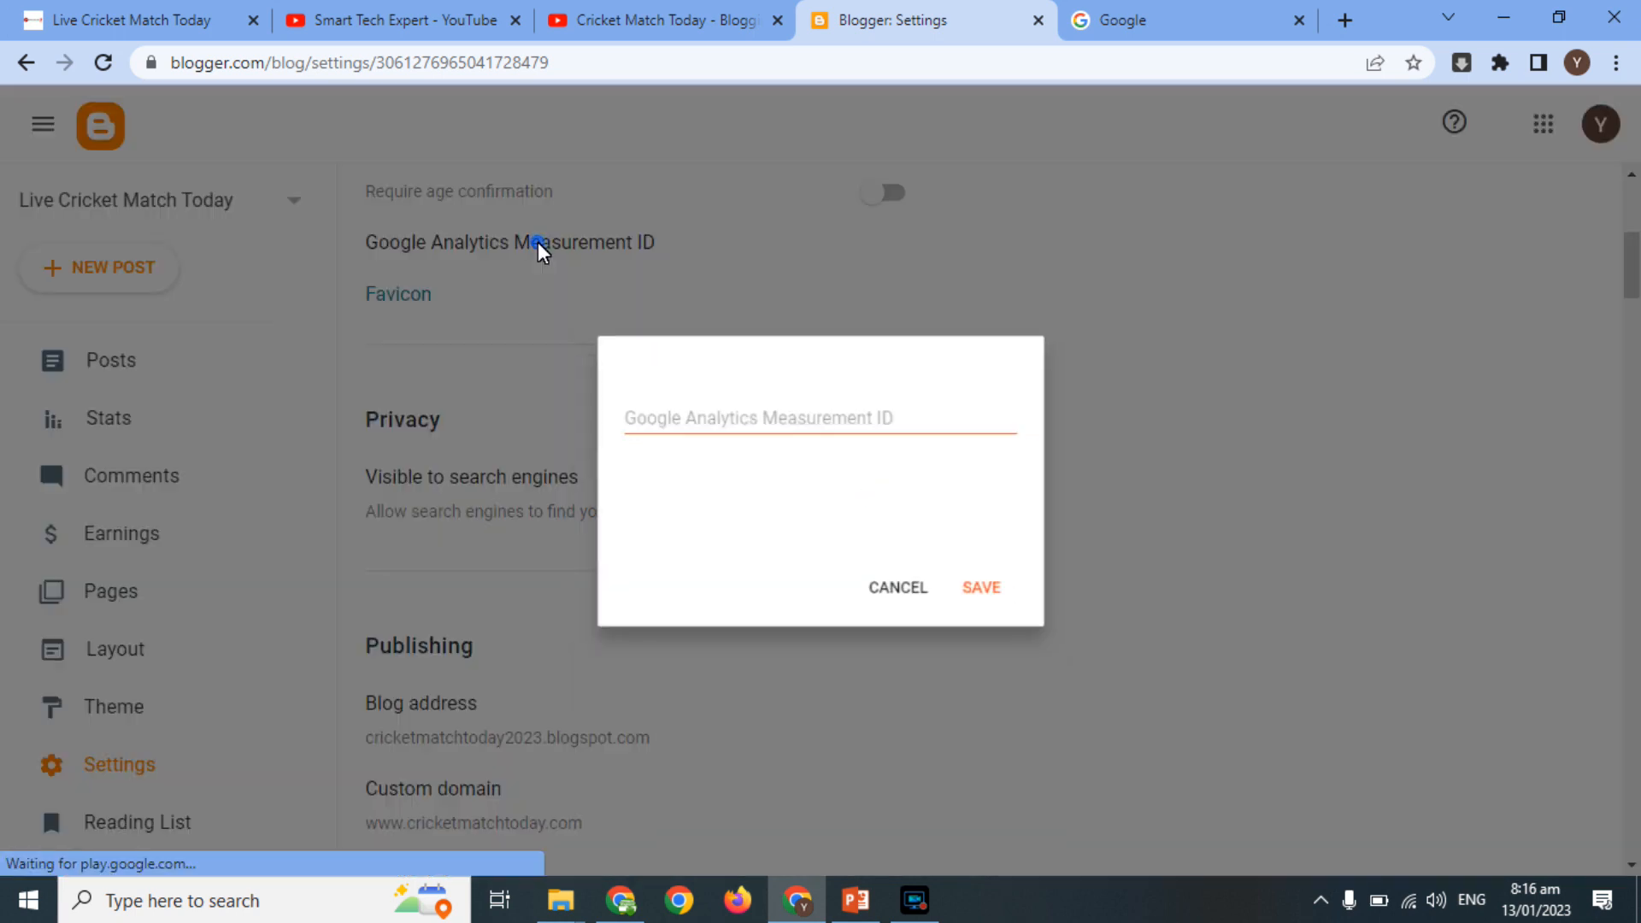
click(686, 432)
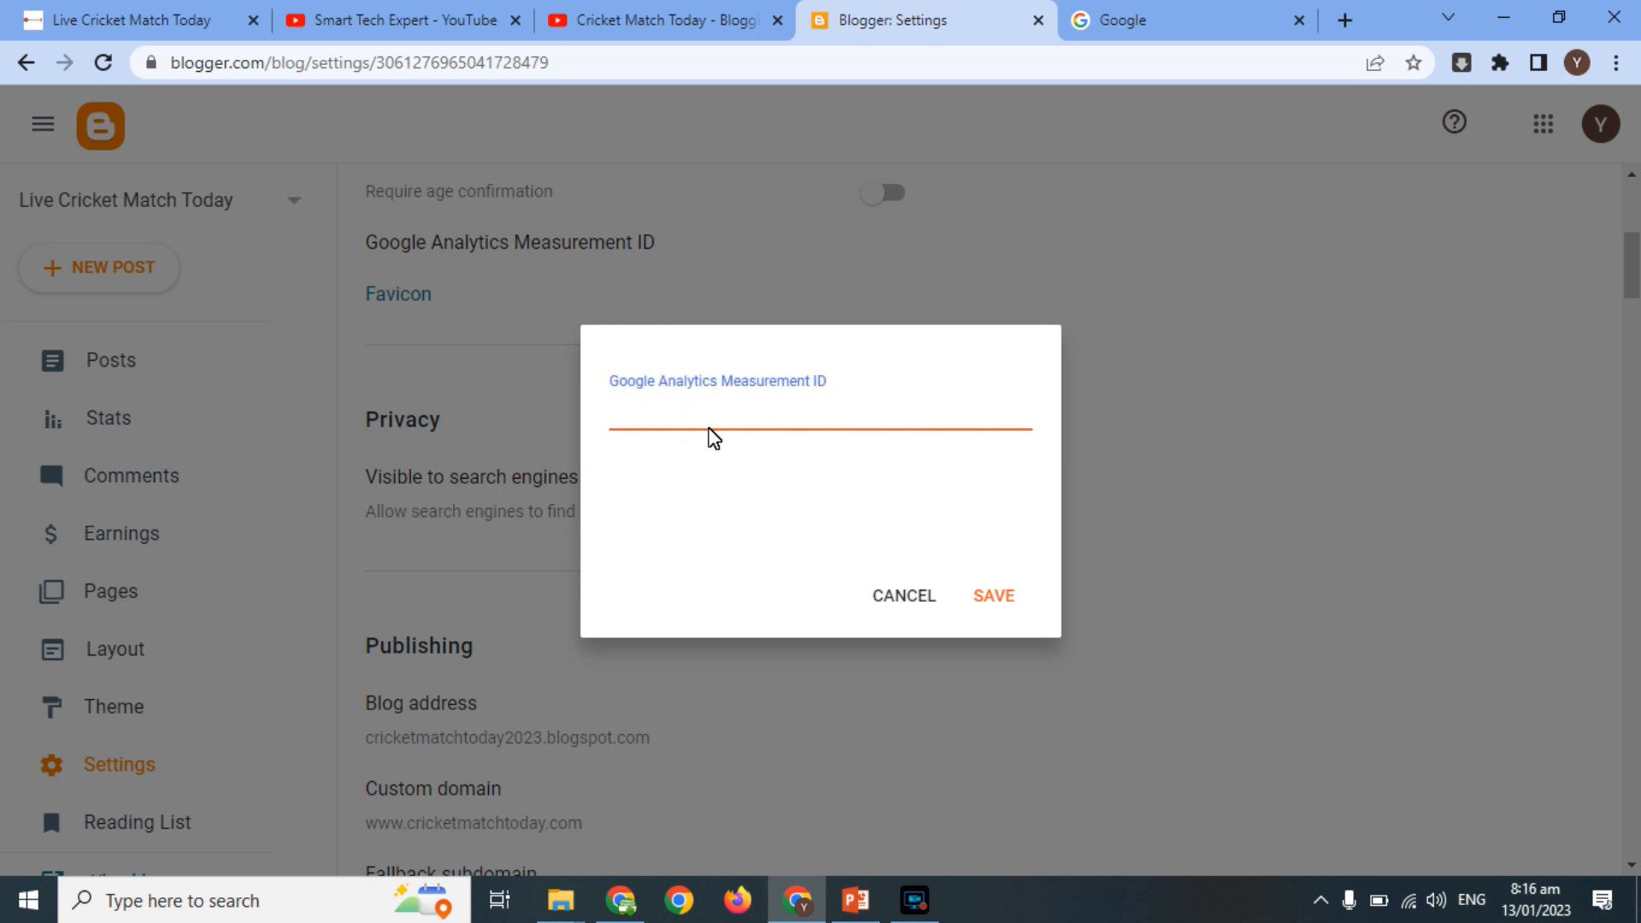
Search Google for "google analytics" and open the Google Analytics site.
click(1282, 13)
text(google)
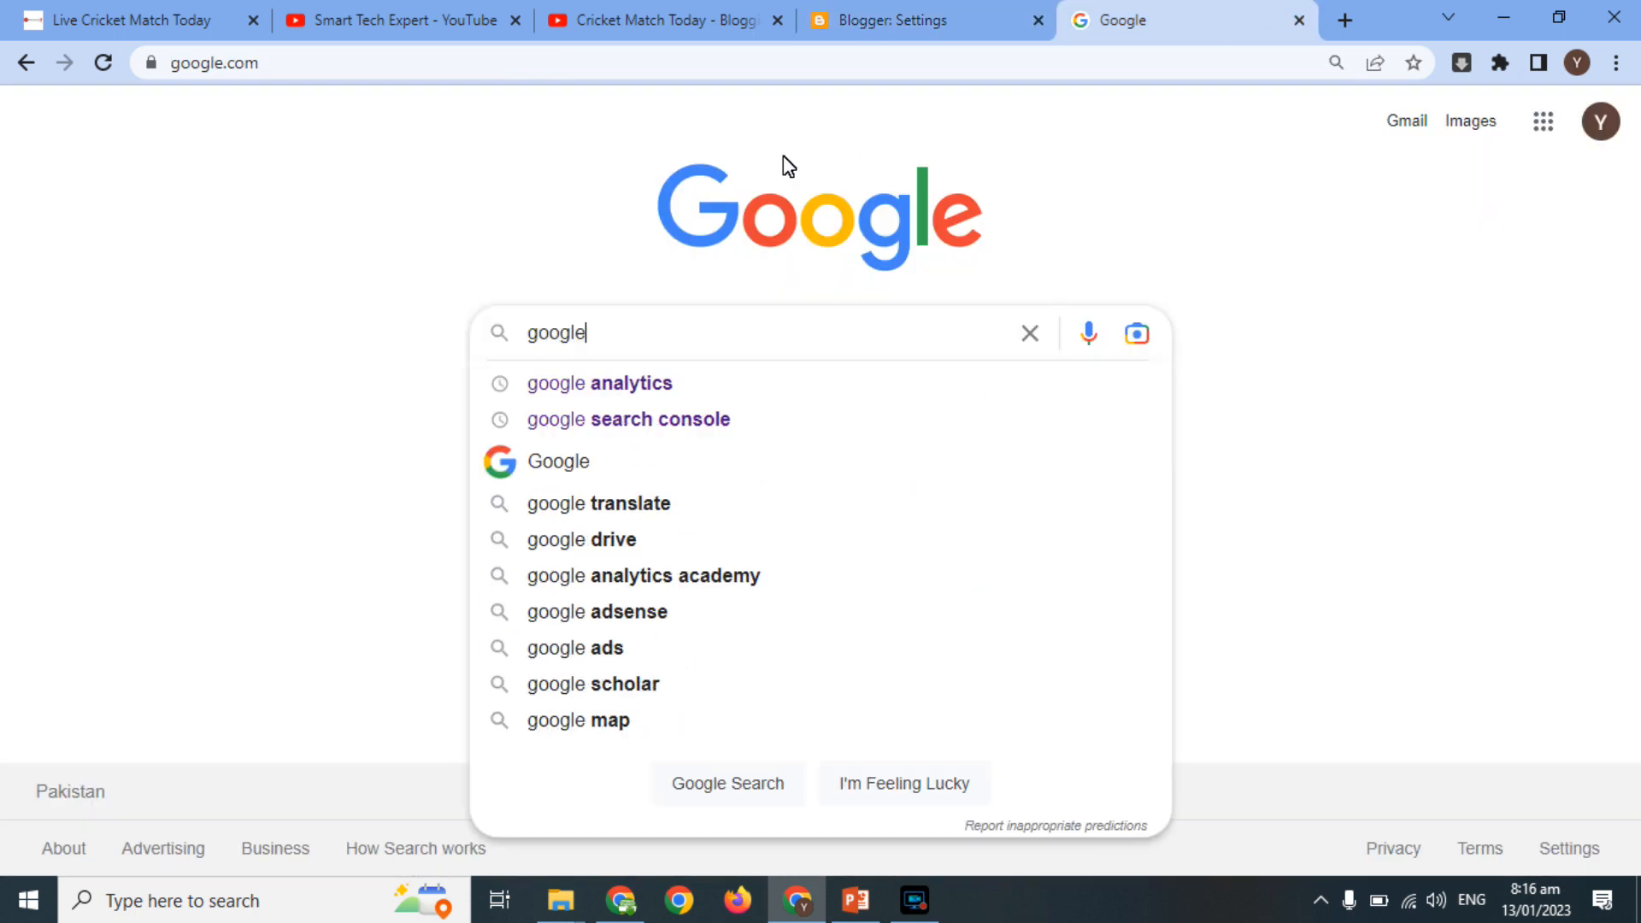
key(Down)
key(Return)
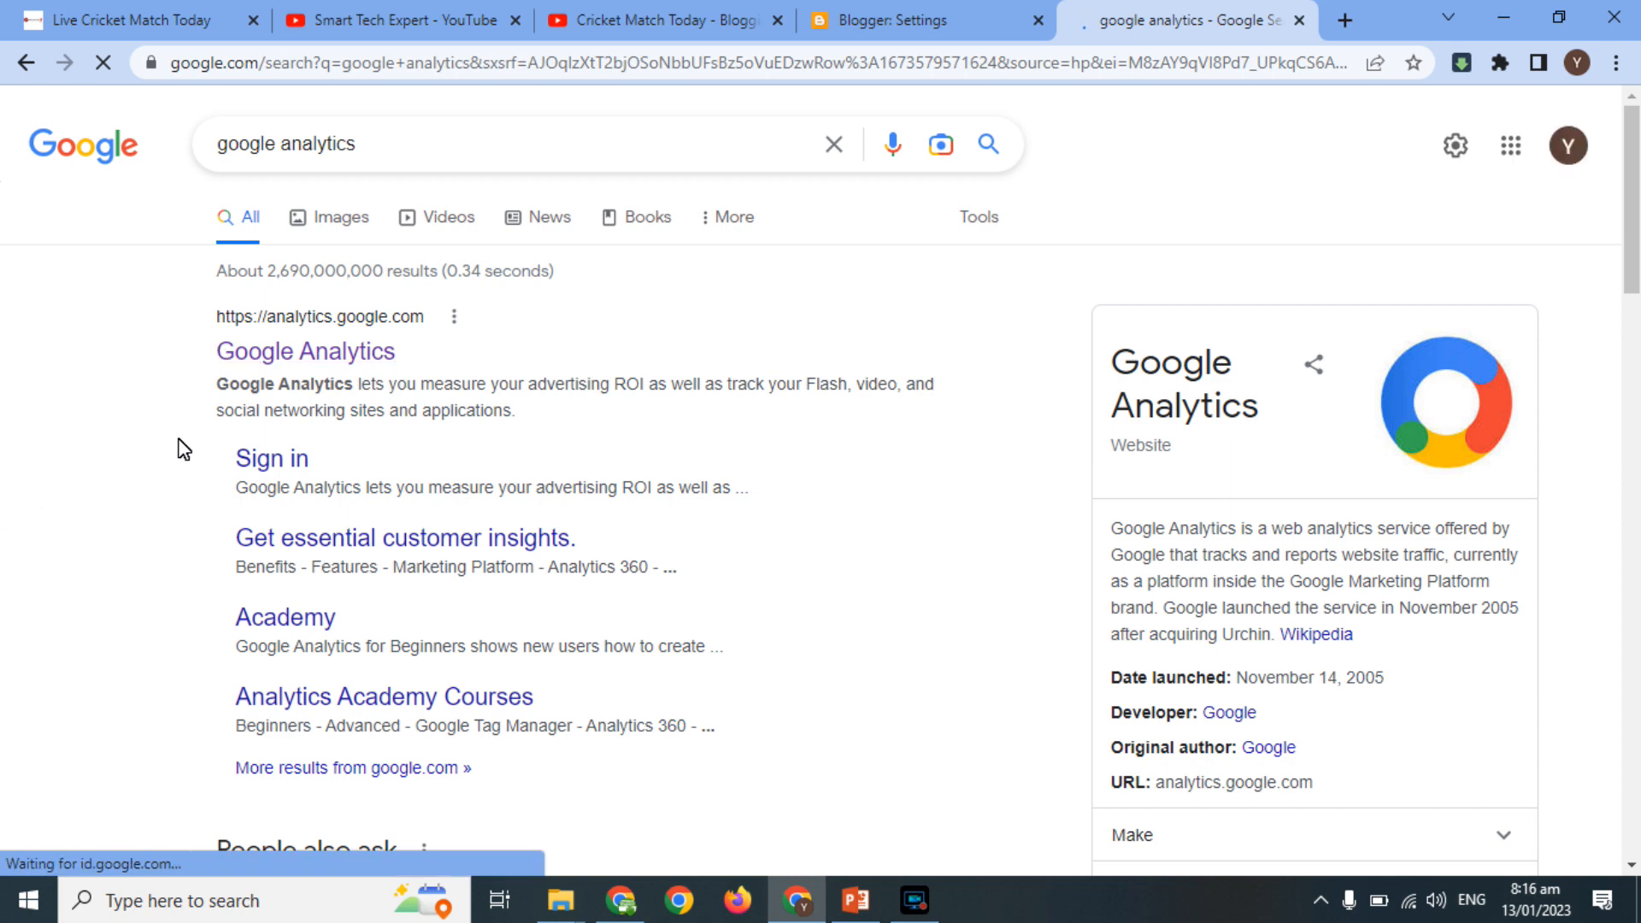
click(285, 339)
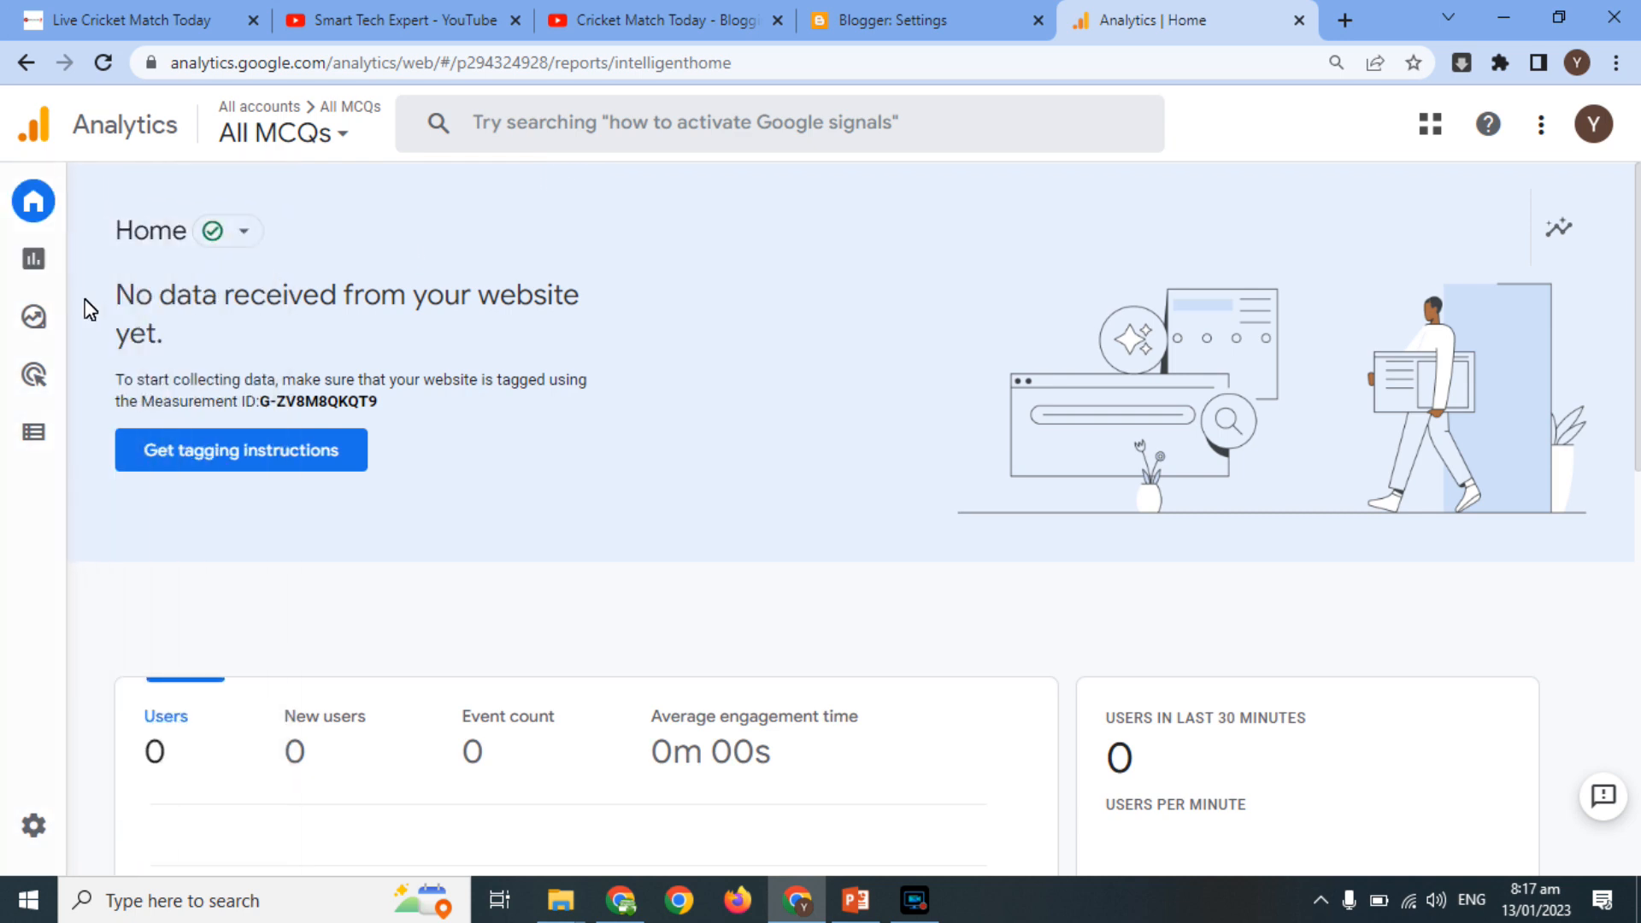
Create a new Analytics account named "Blogging Account" with the default data sharing settings and proceed to property setup.
mouse_move(33, 326)
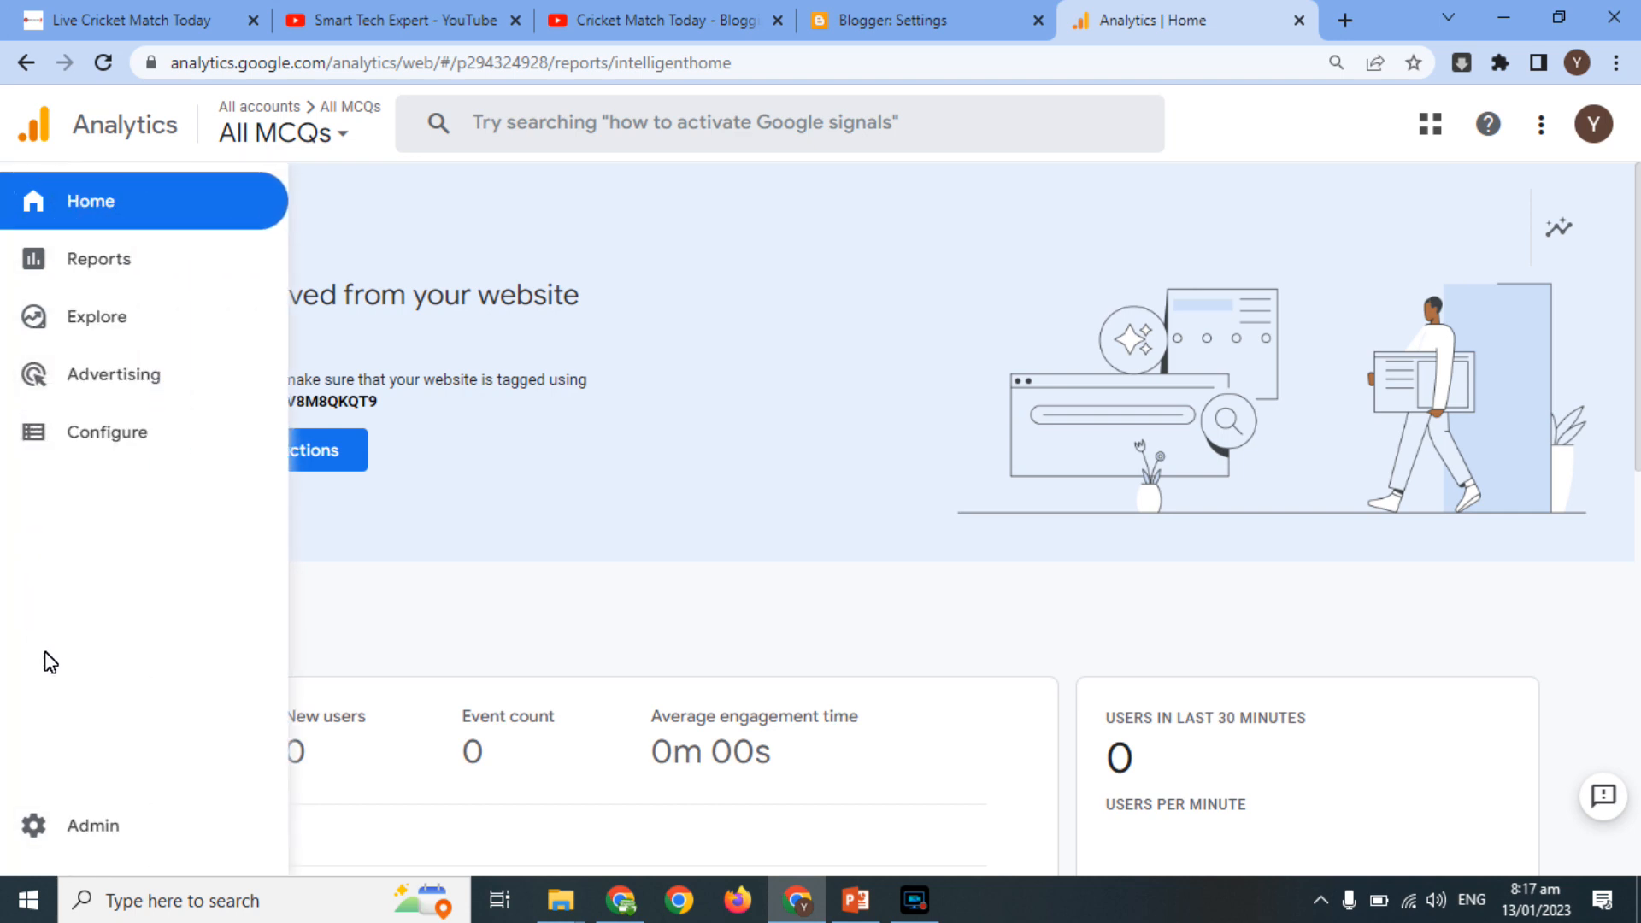
click(86, 826)
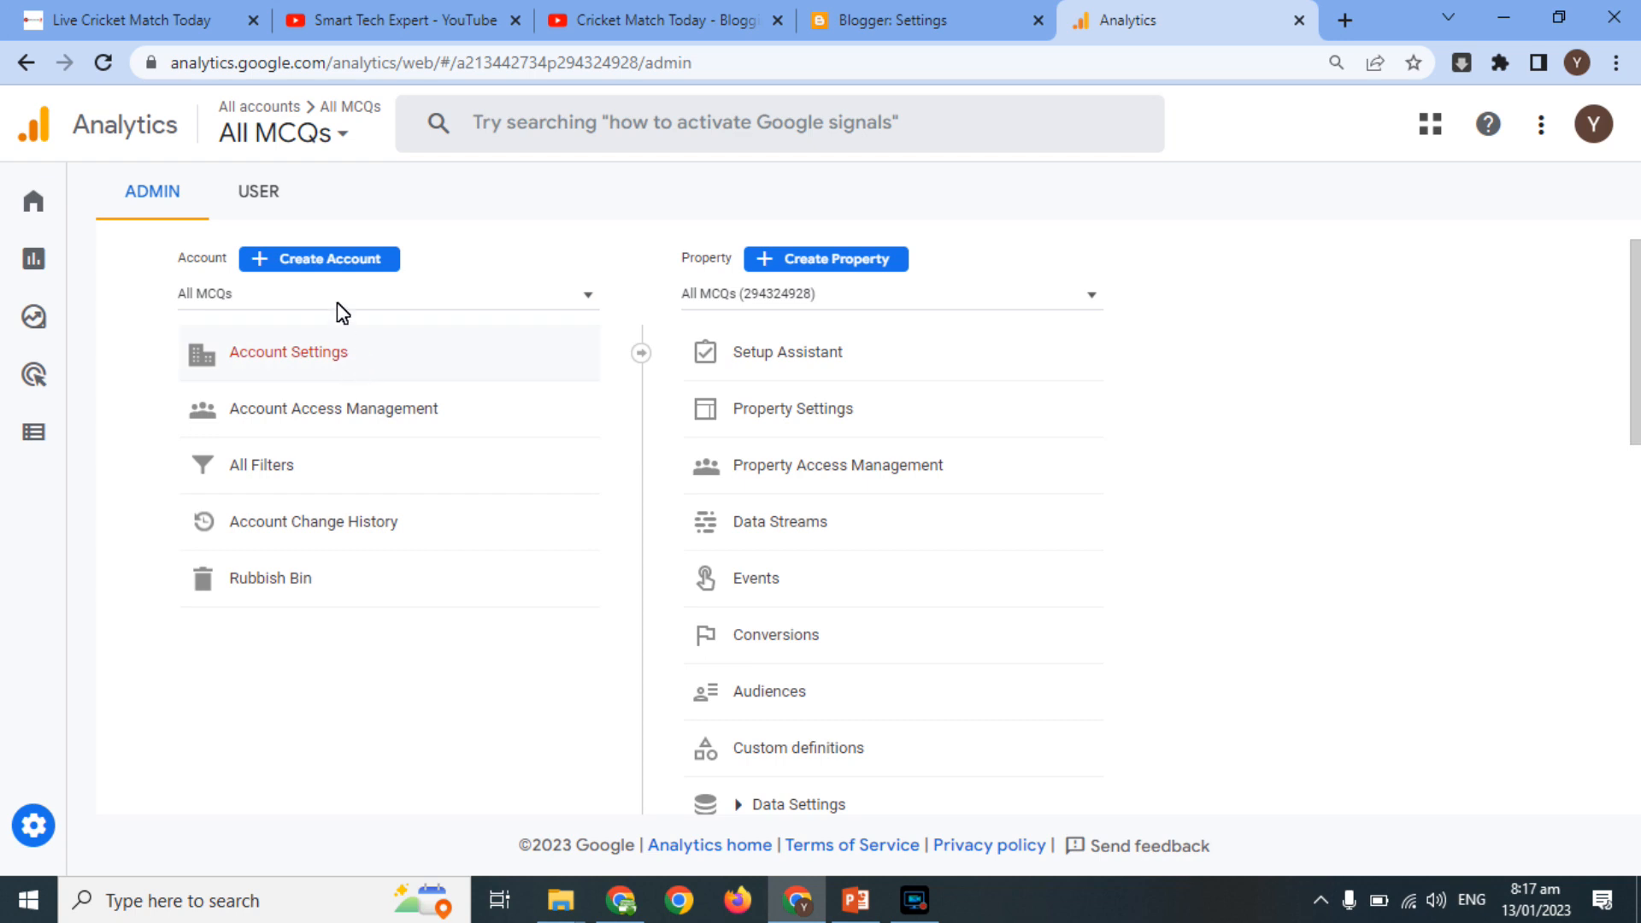
click(329, 261)
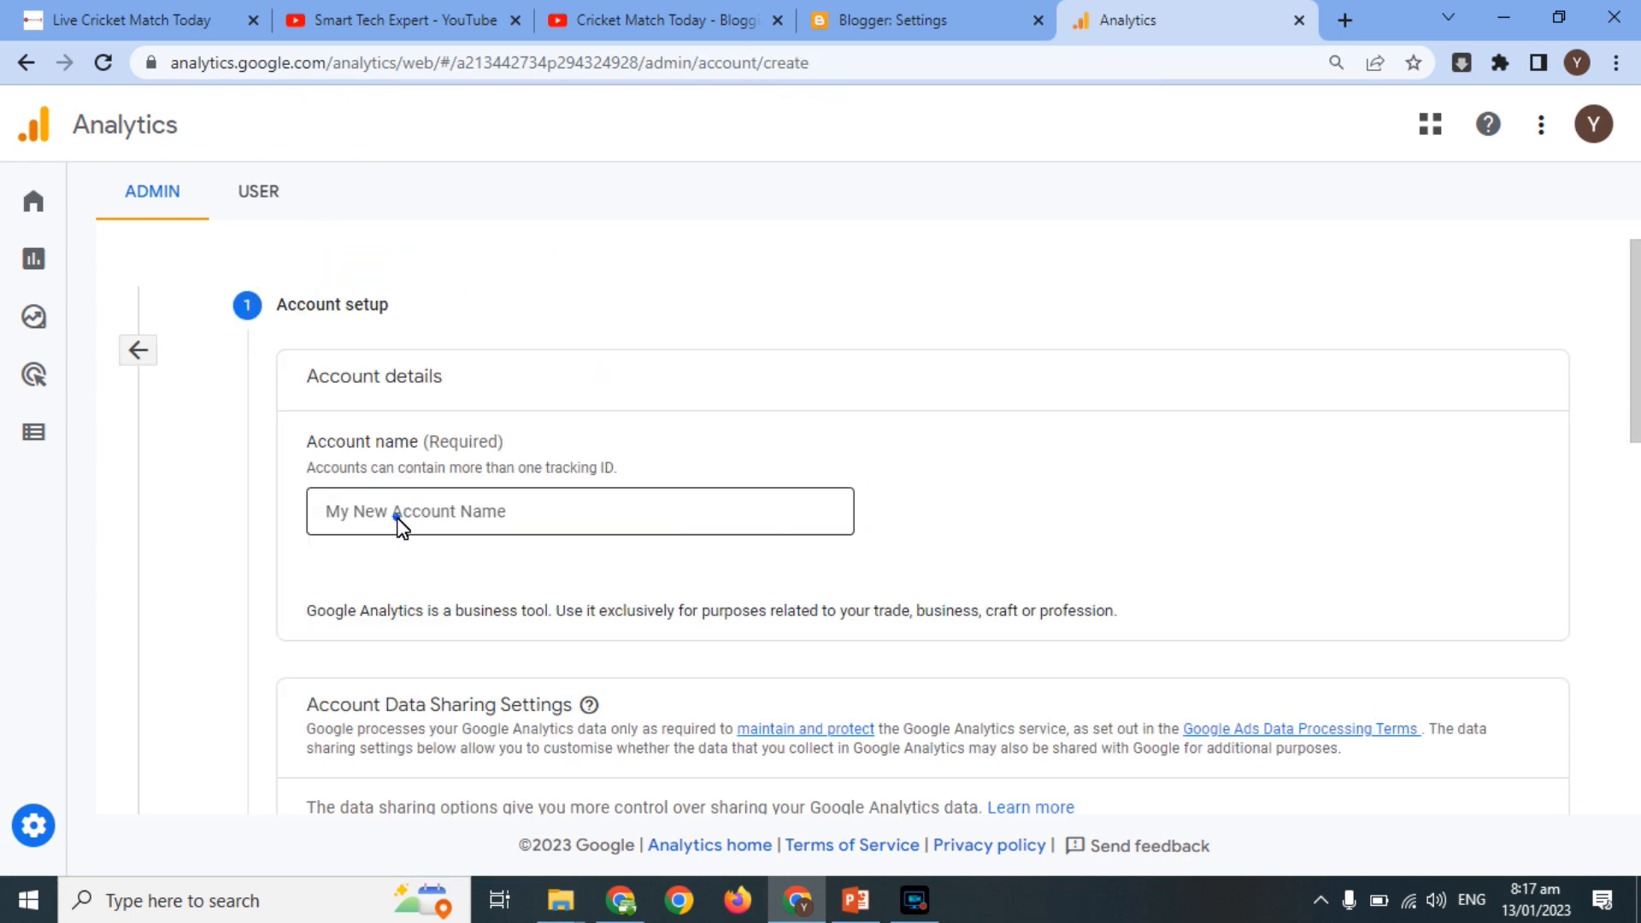
click(397, 517)
text(Blogging Account)
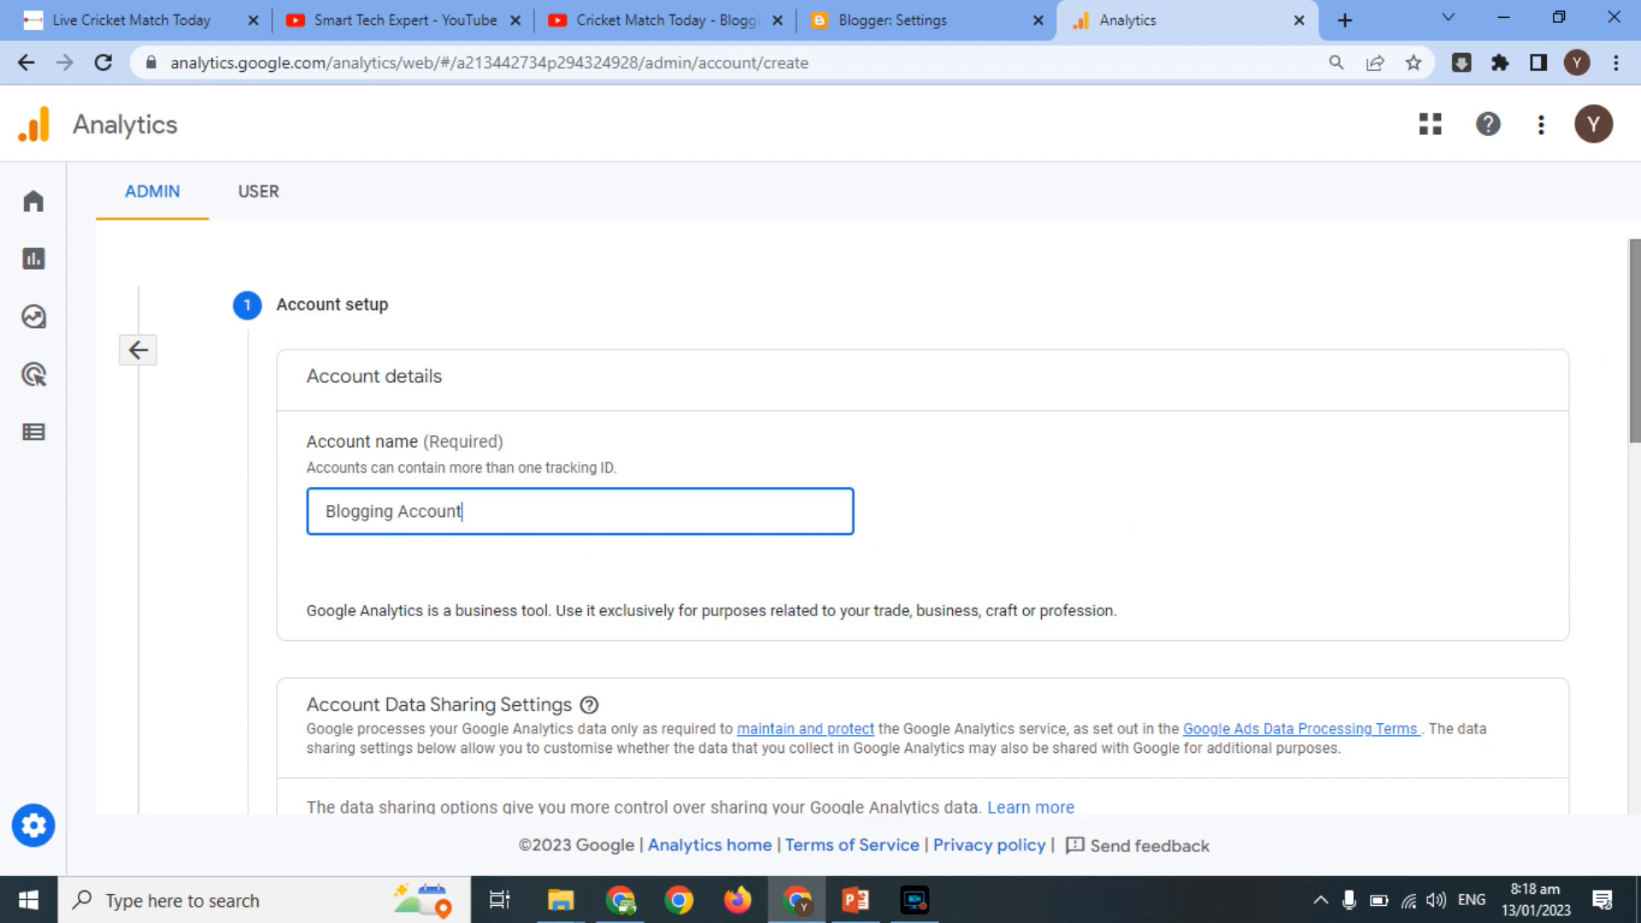
drag(1639, 326, 1639, 697)
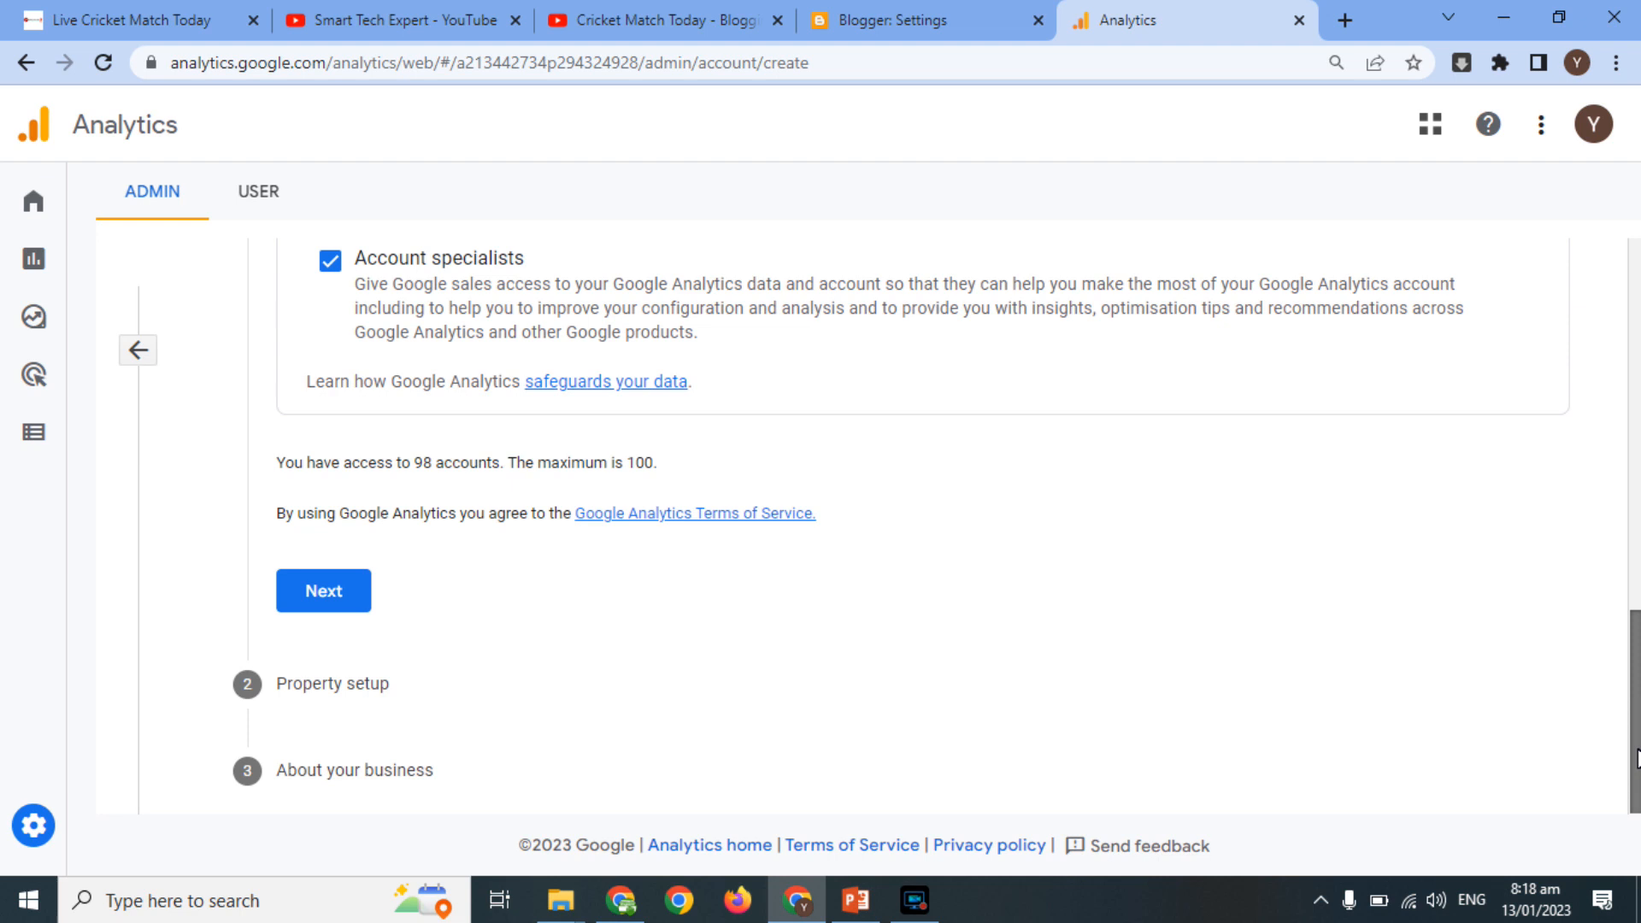
click(333, 588)
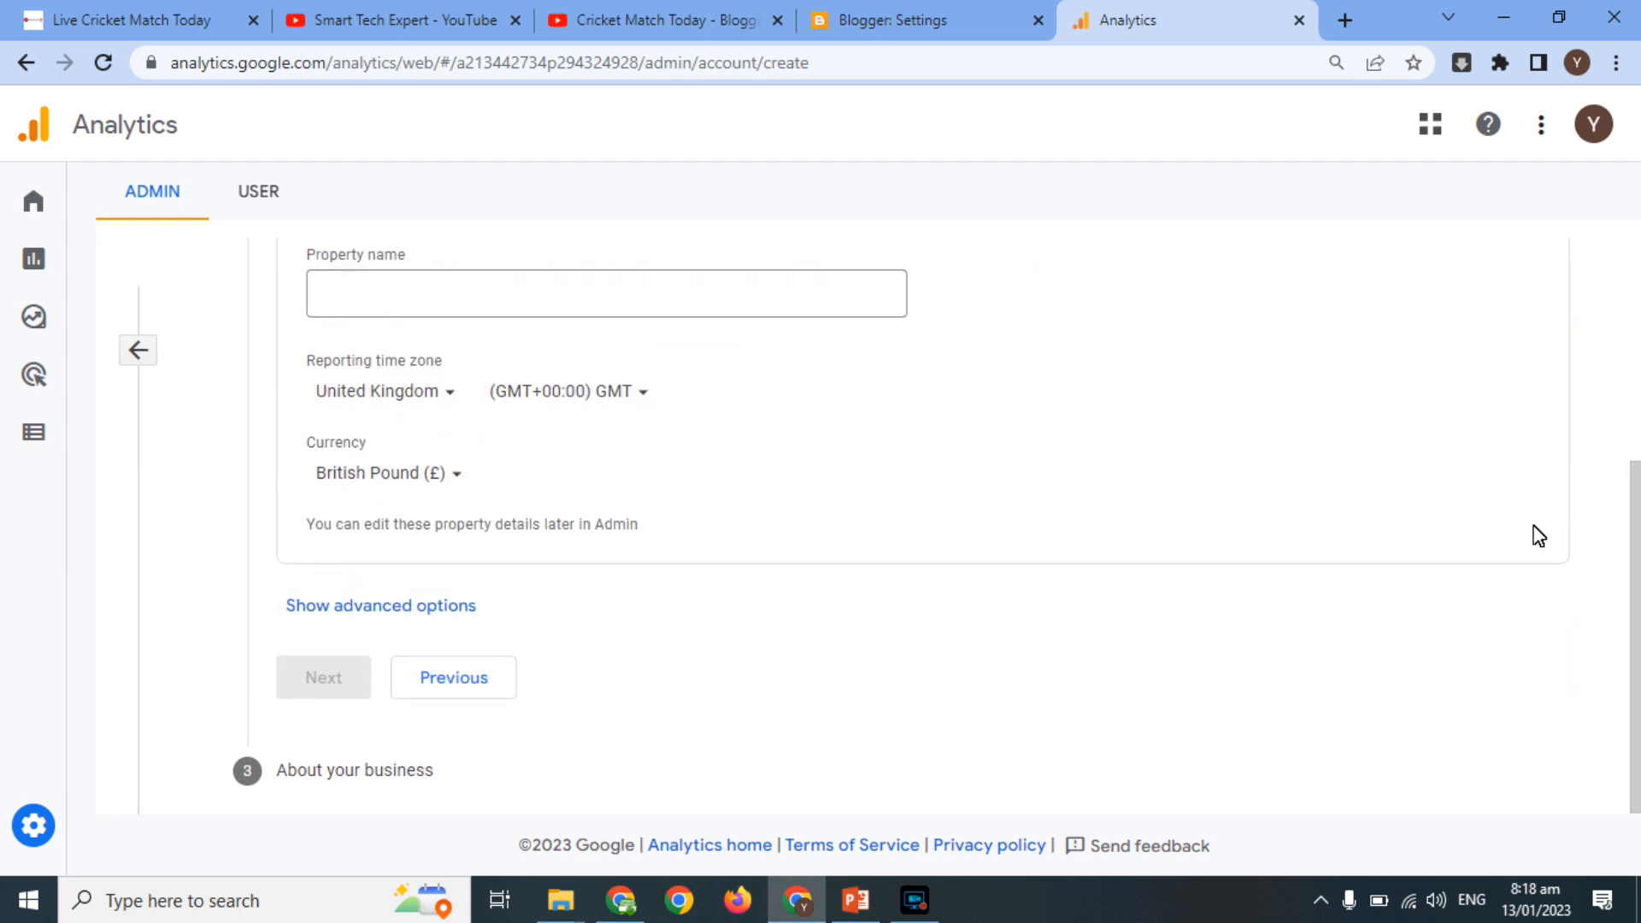
Name the new Google Analytics 4 property "Cricket Match Today".
scroll(1633, 541, up, 1)
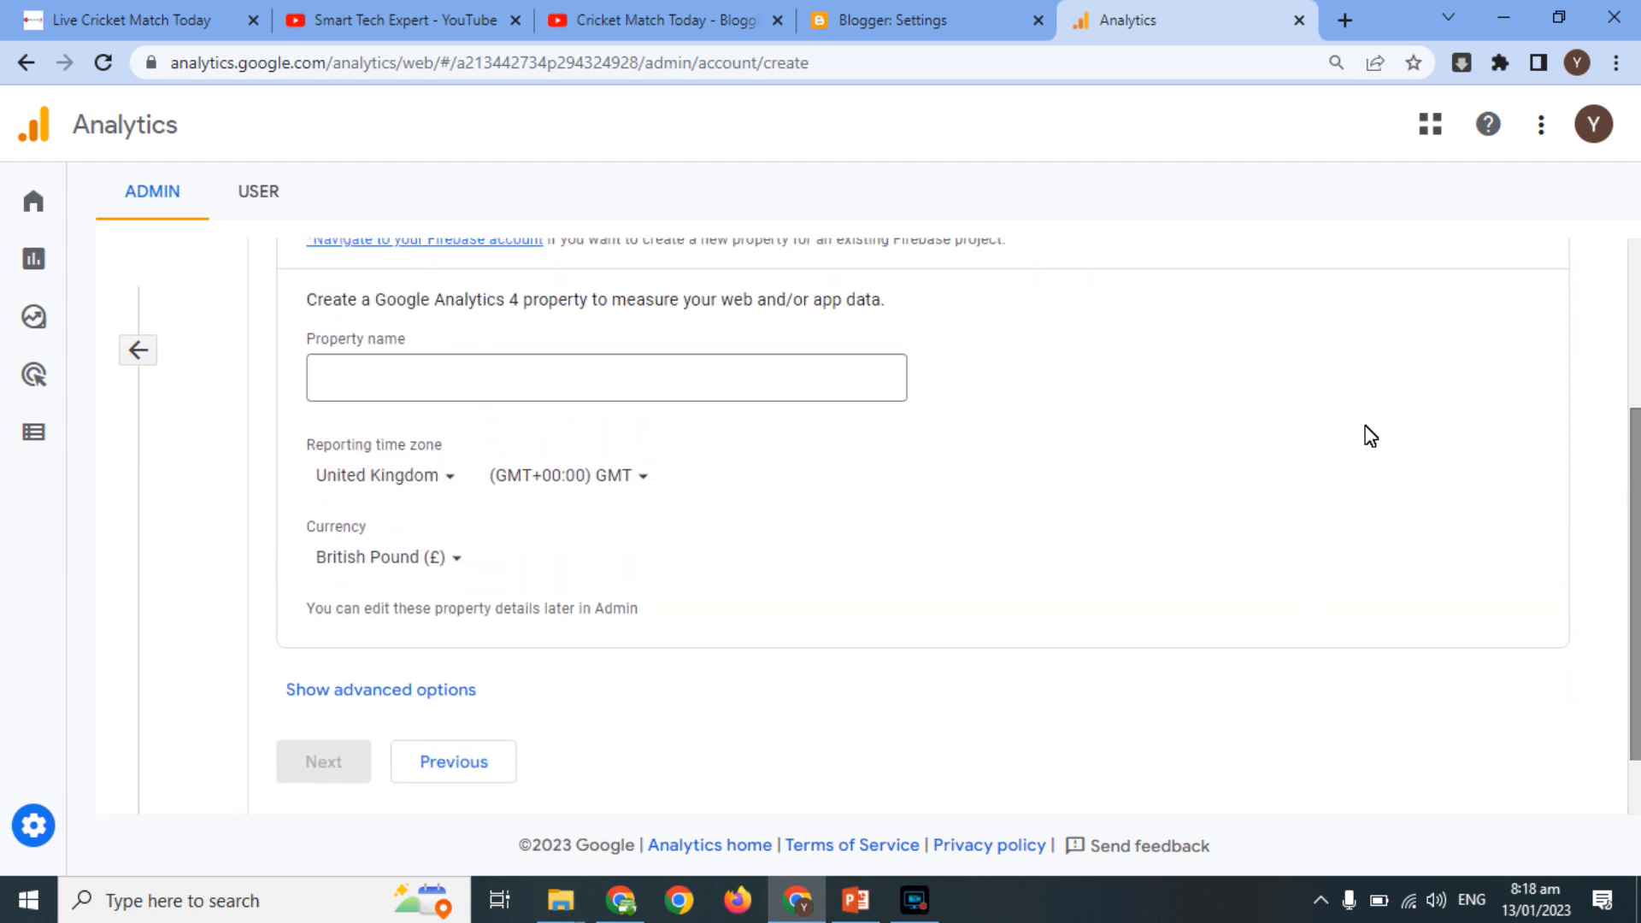
click(774, 386)
text(Liv)
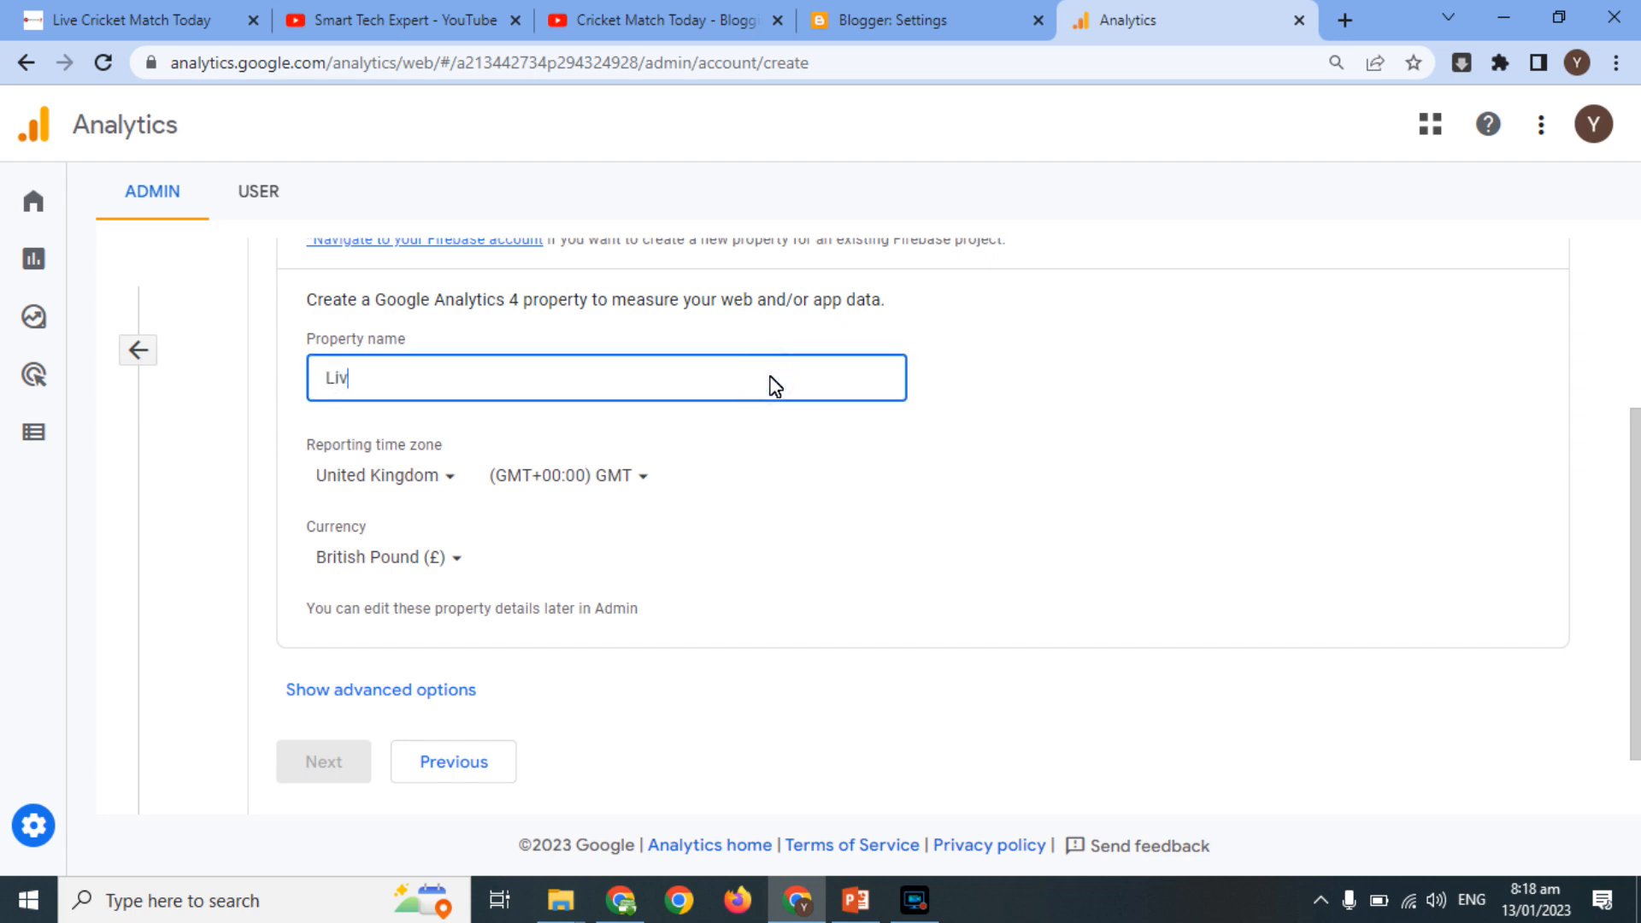
text(e)
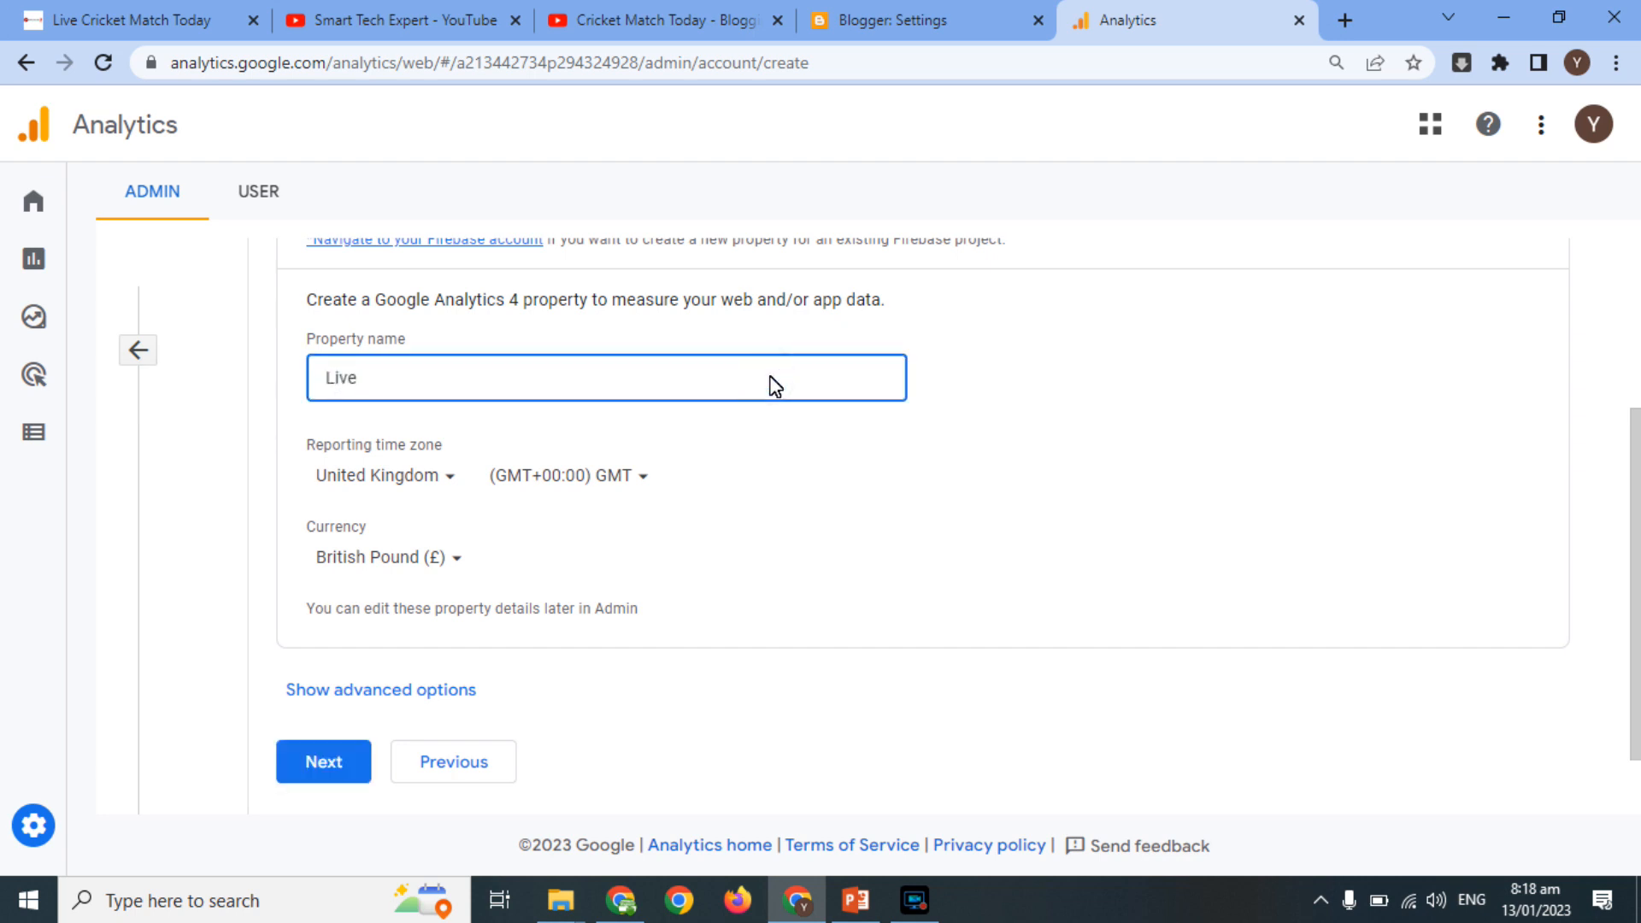
key(BackSpace)
key(BackSpace)
key(BackSpace)
key(BackSpace)
text(Cricket Match Today)
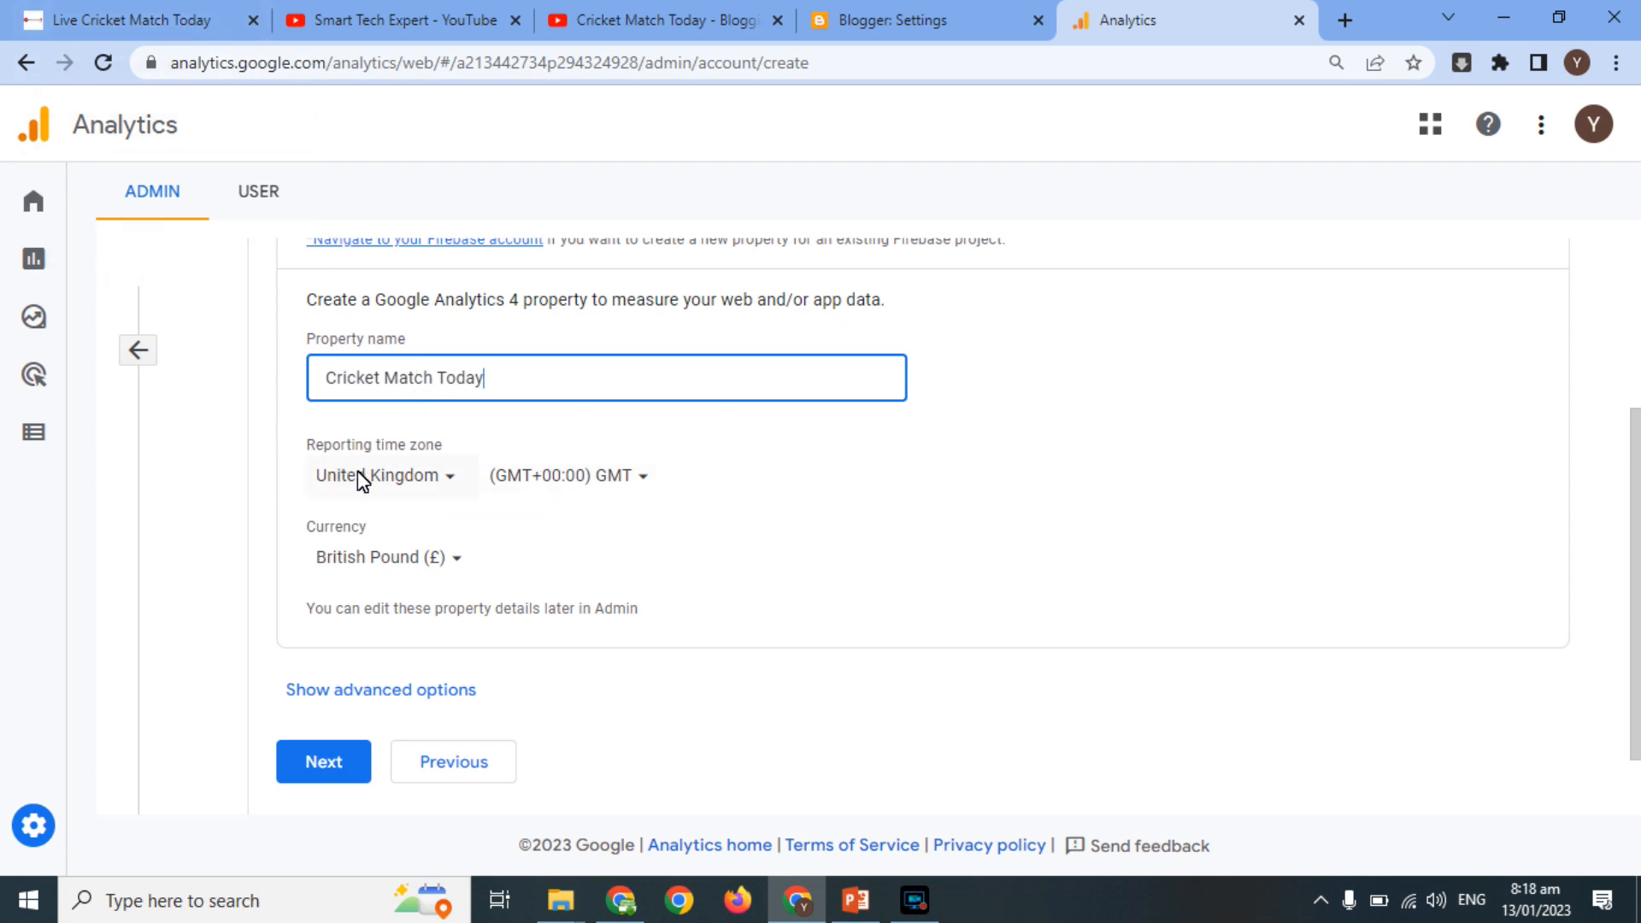
Set the property's reporting time zone to Pakistan and currency to Pakistani Rupee (Rs), and continue to the business details.
click(393, 473)
text(pak)
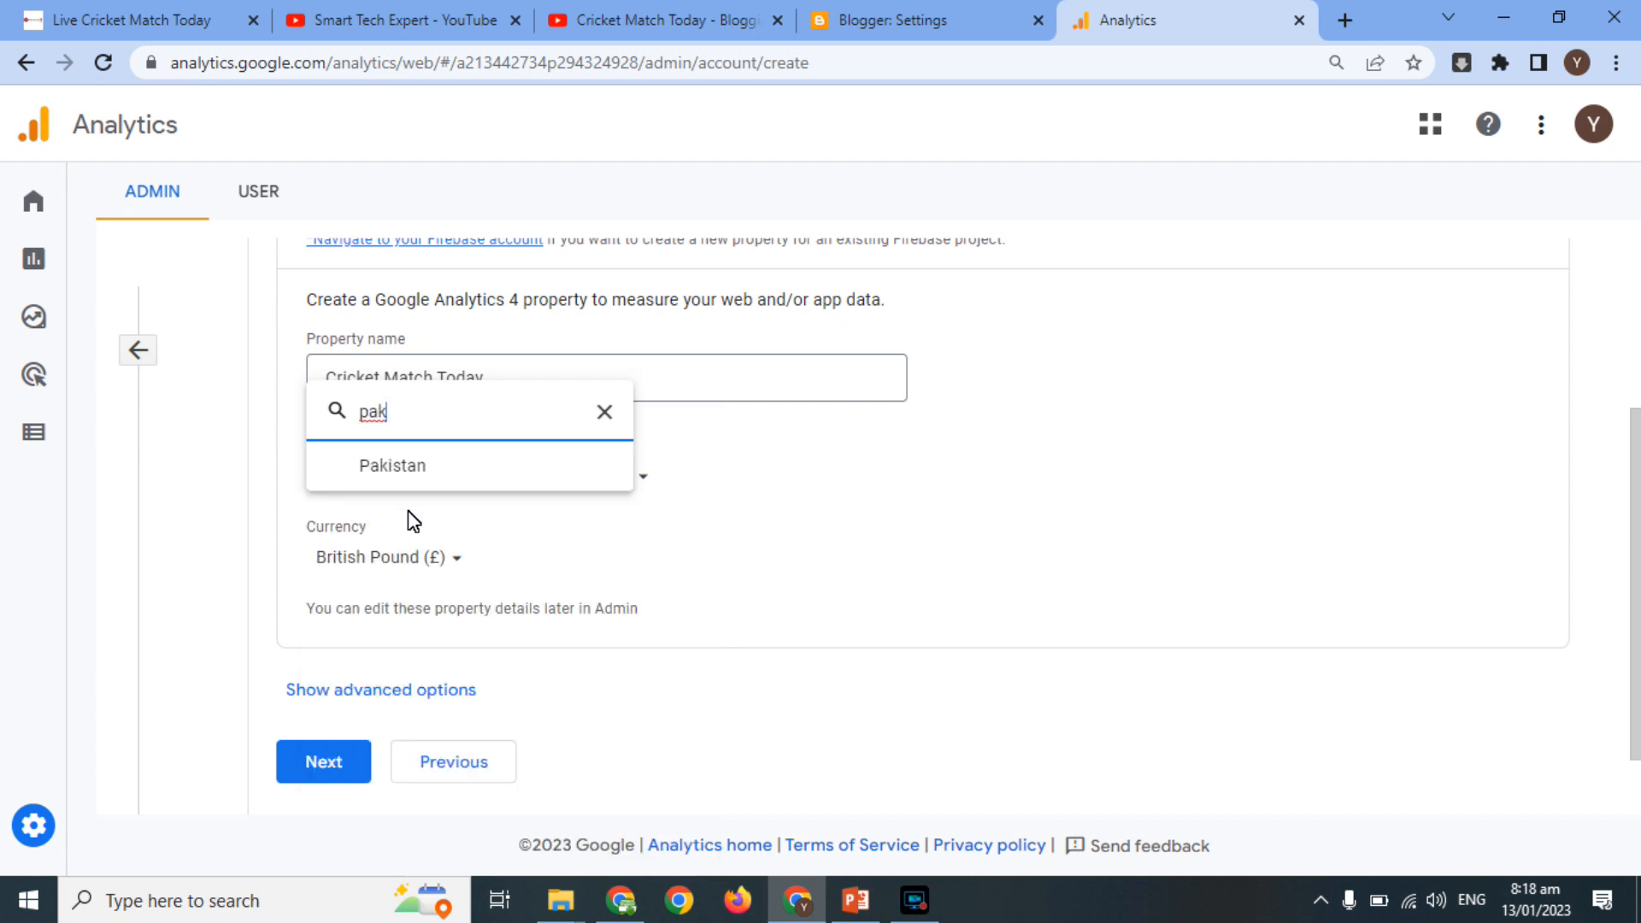
click(394, 467)
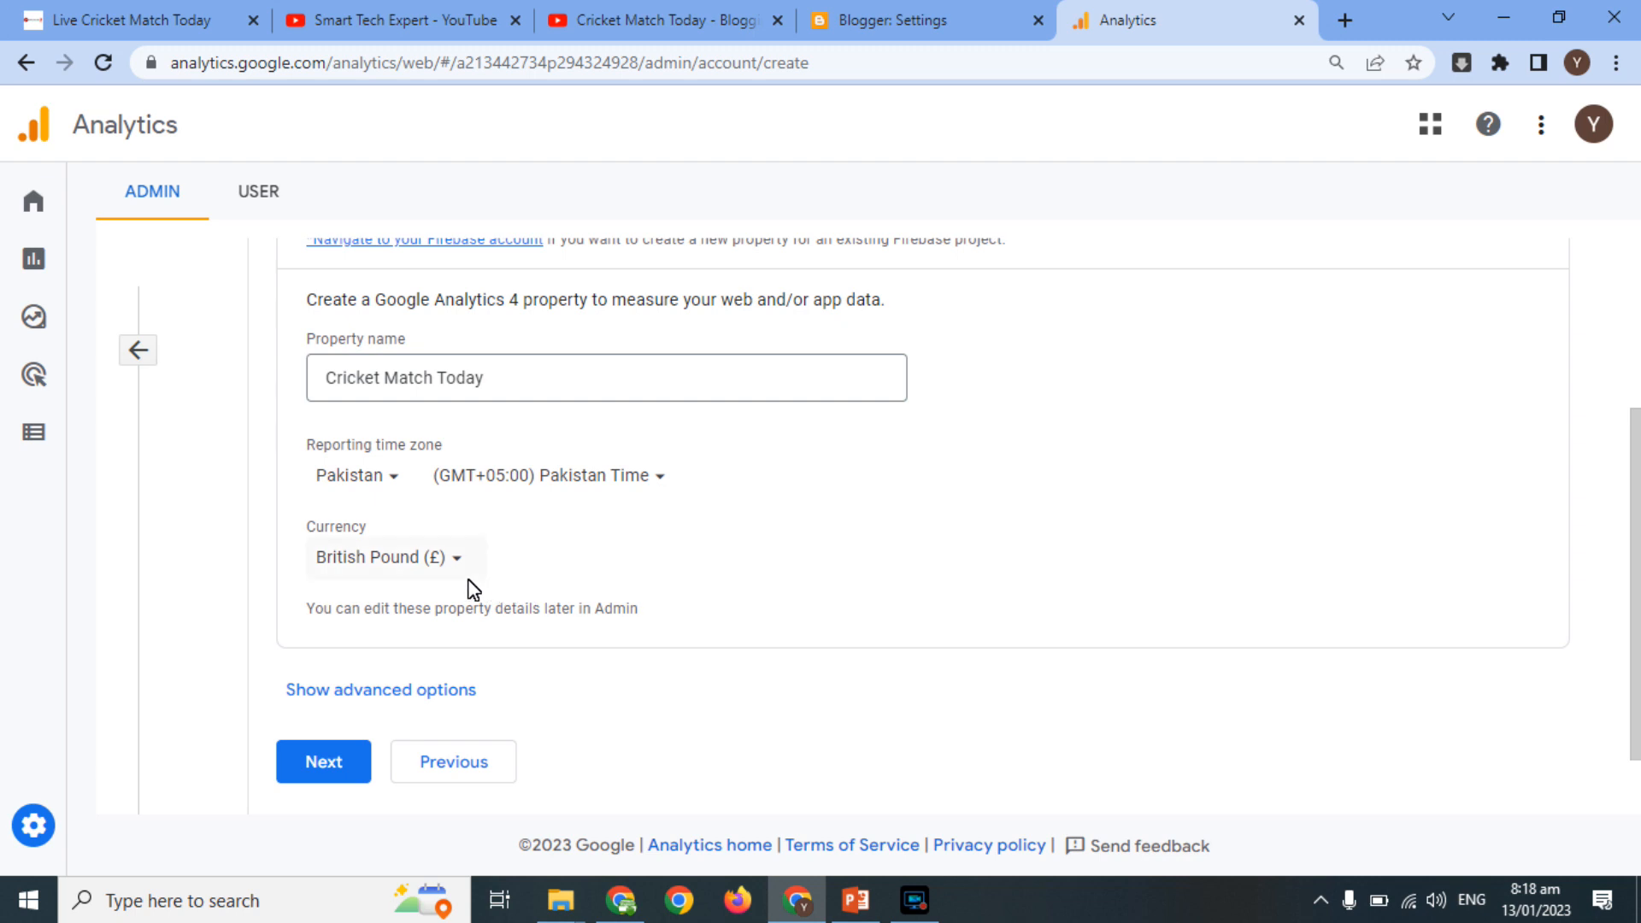
click(450, 561)
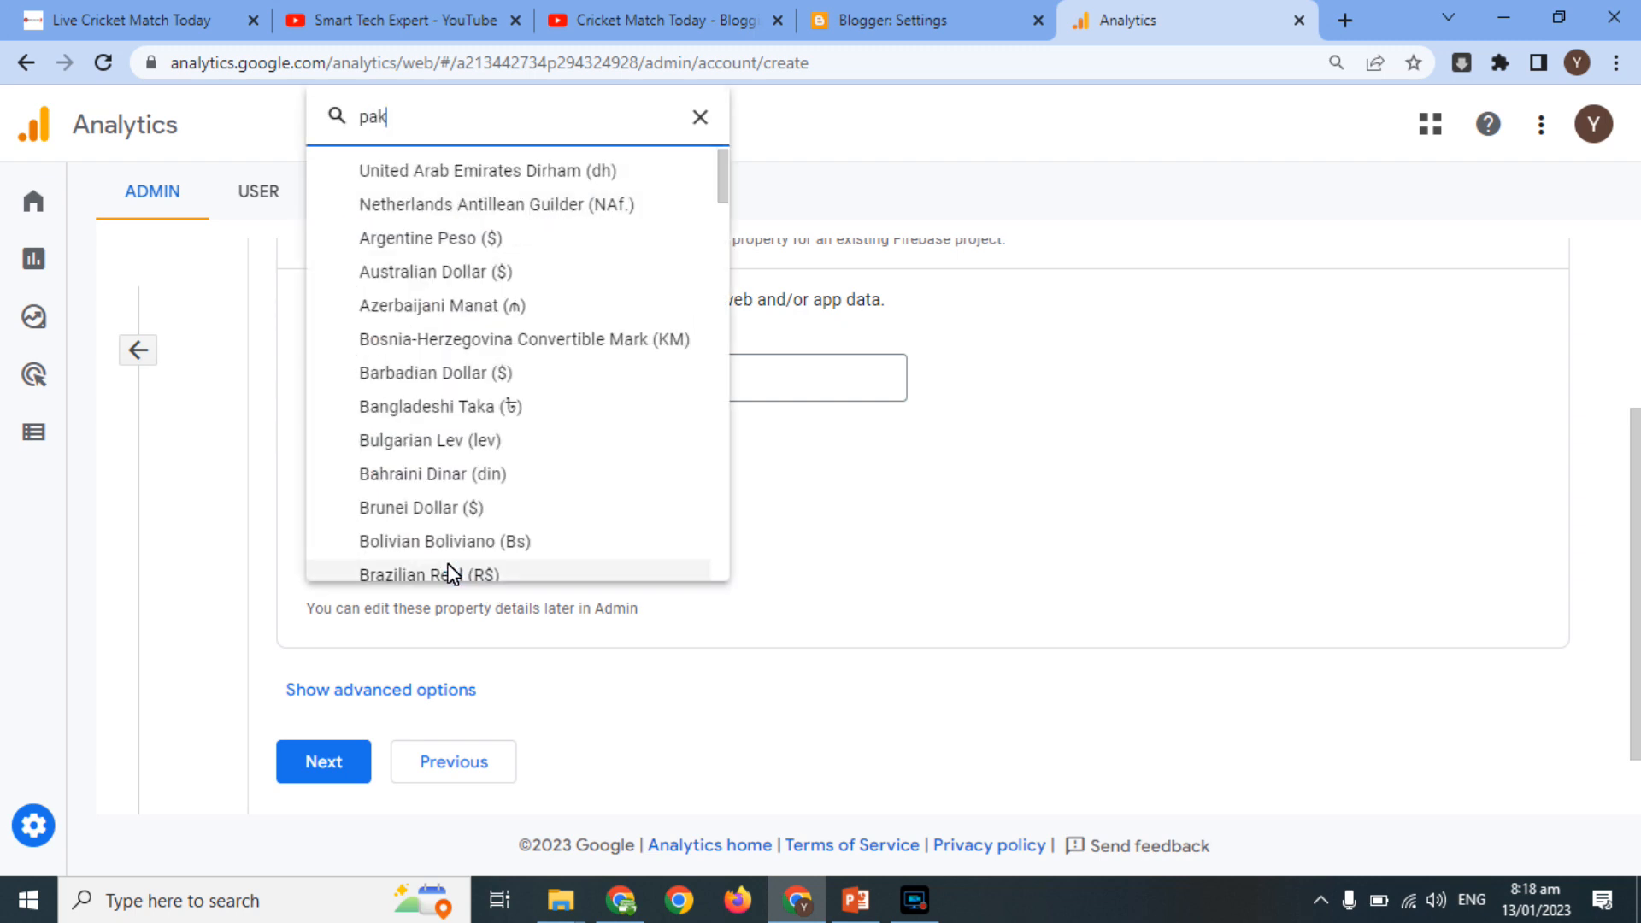
click(416, 557)
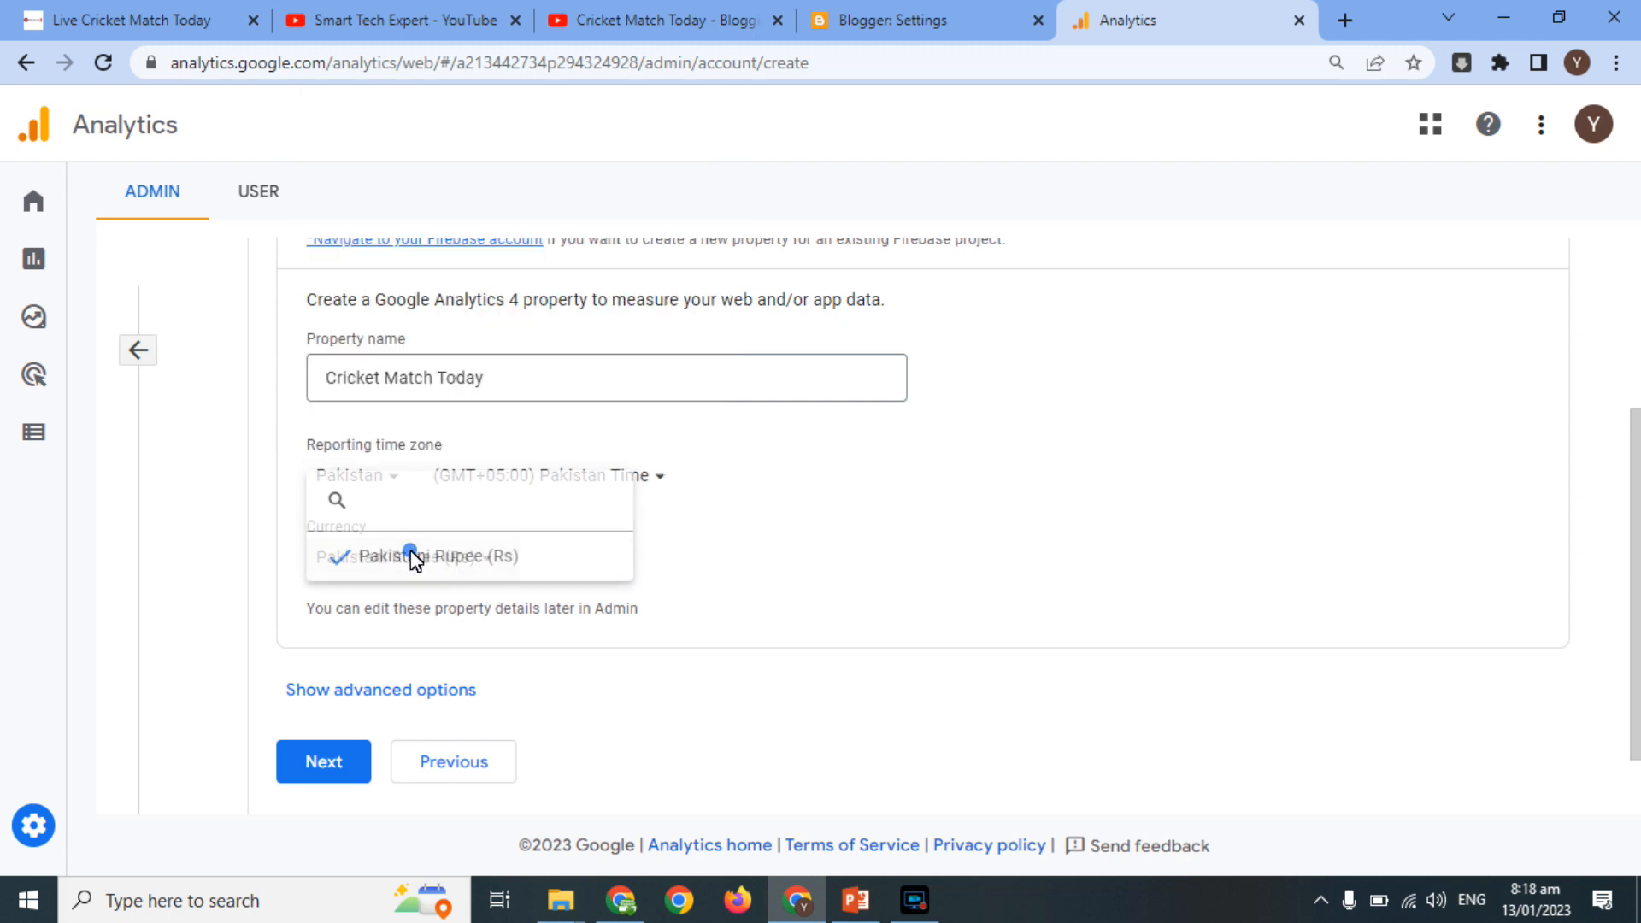
scroll(1637, 520, down, 1)
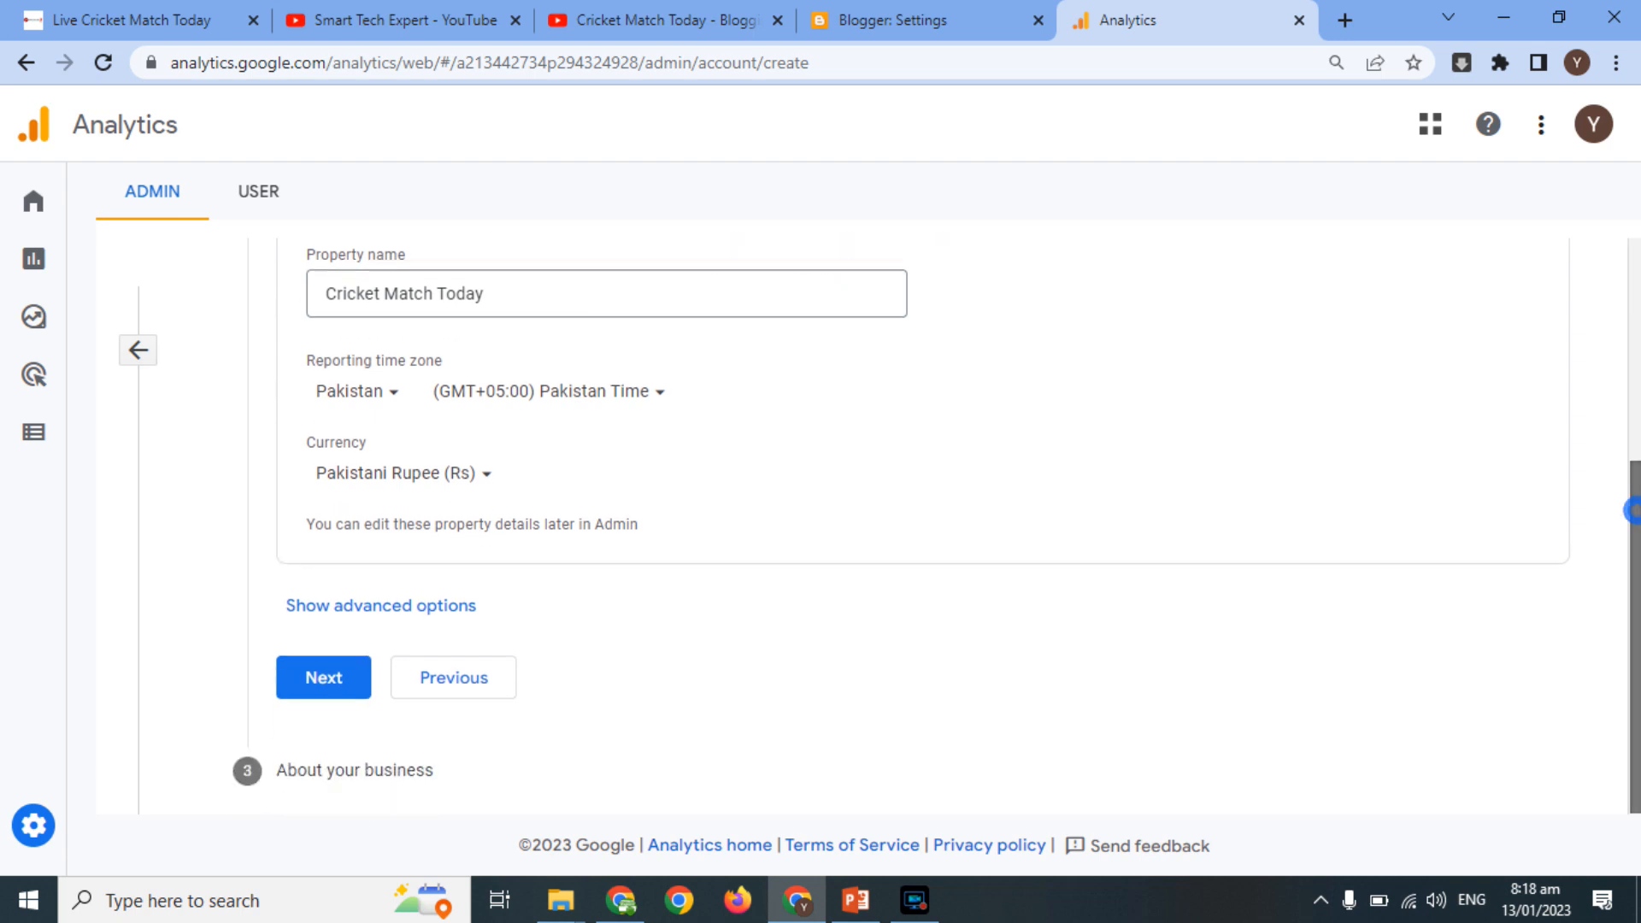
click(316, 678)
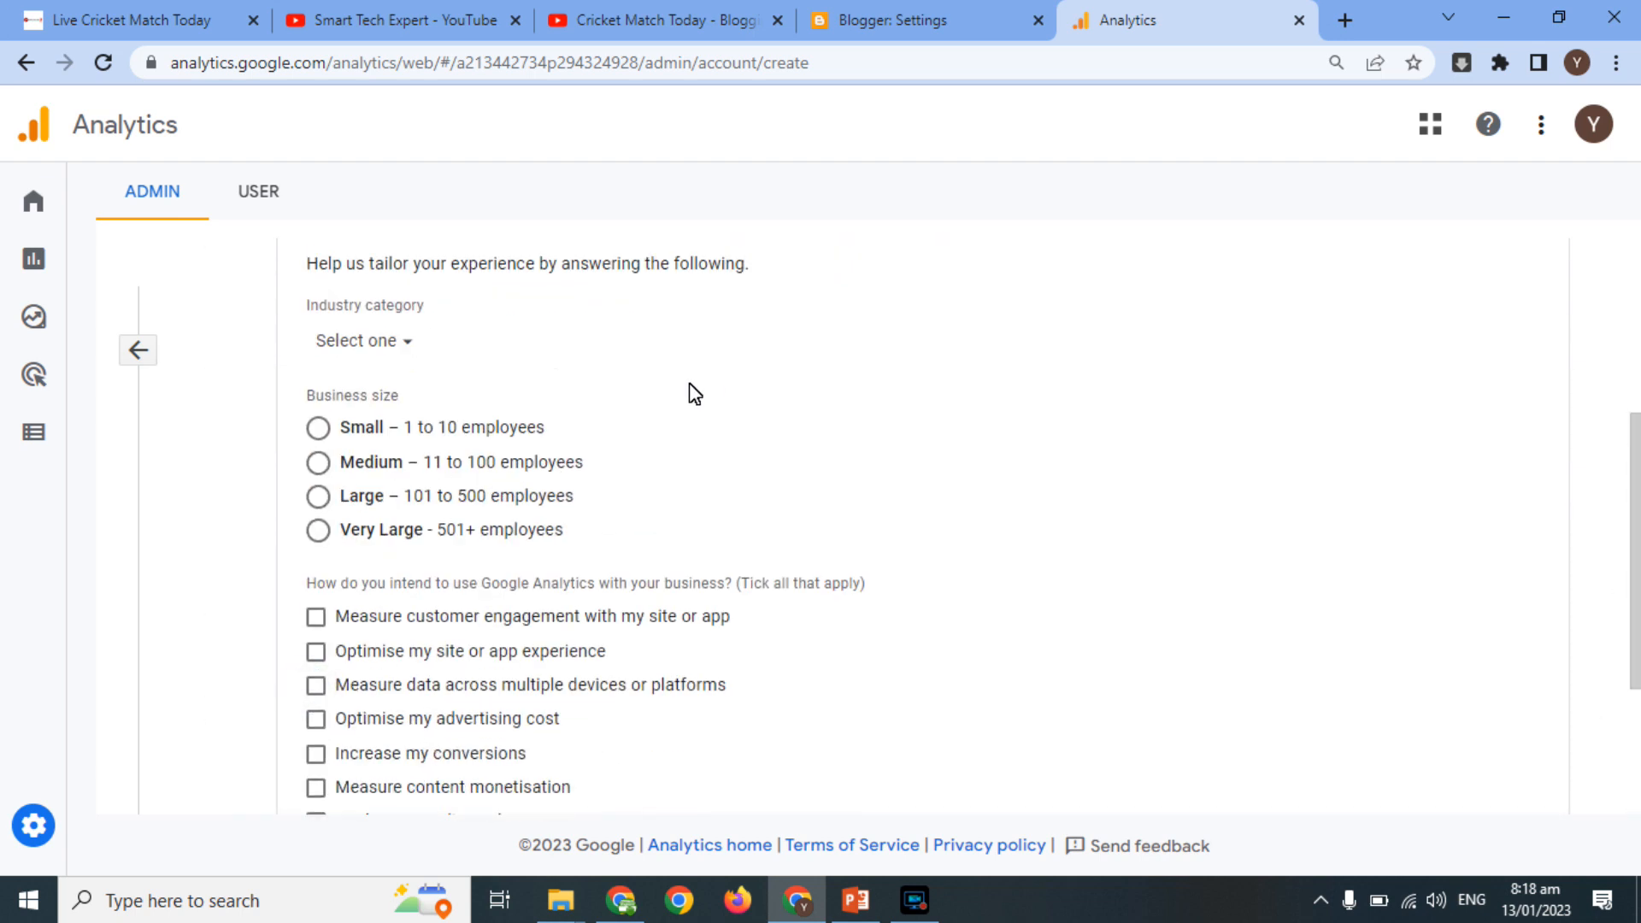
Fill in the business details with the Computers & Electronics industry, Small business size, and every intended use except Other.
click(397, 342)
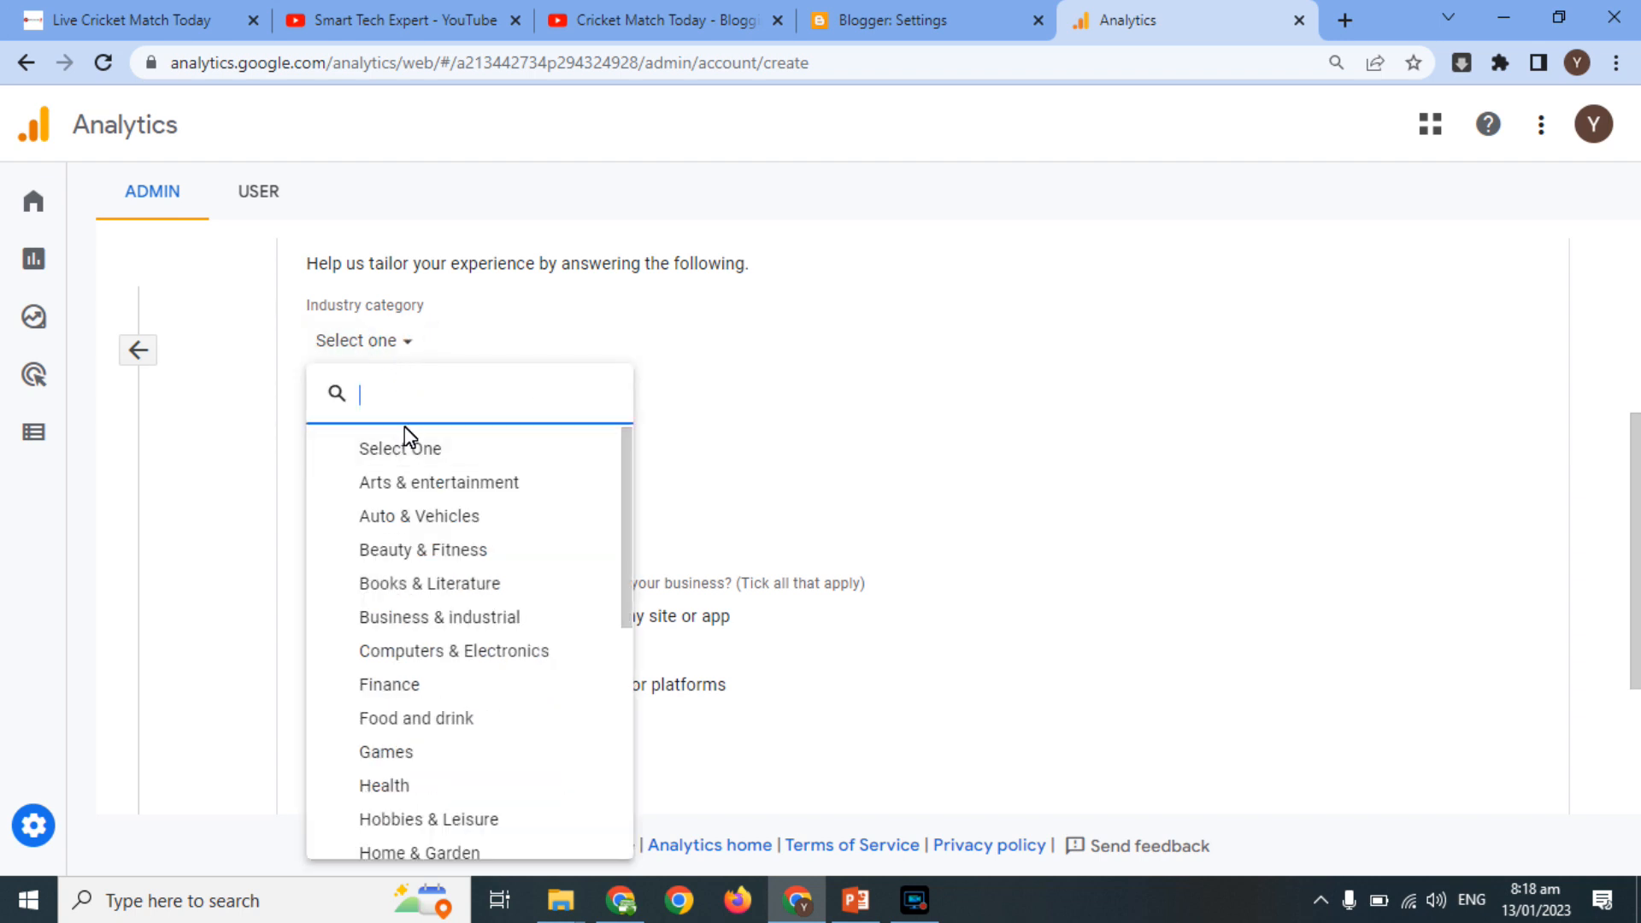
click(413, 650)
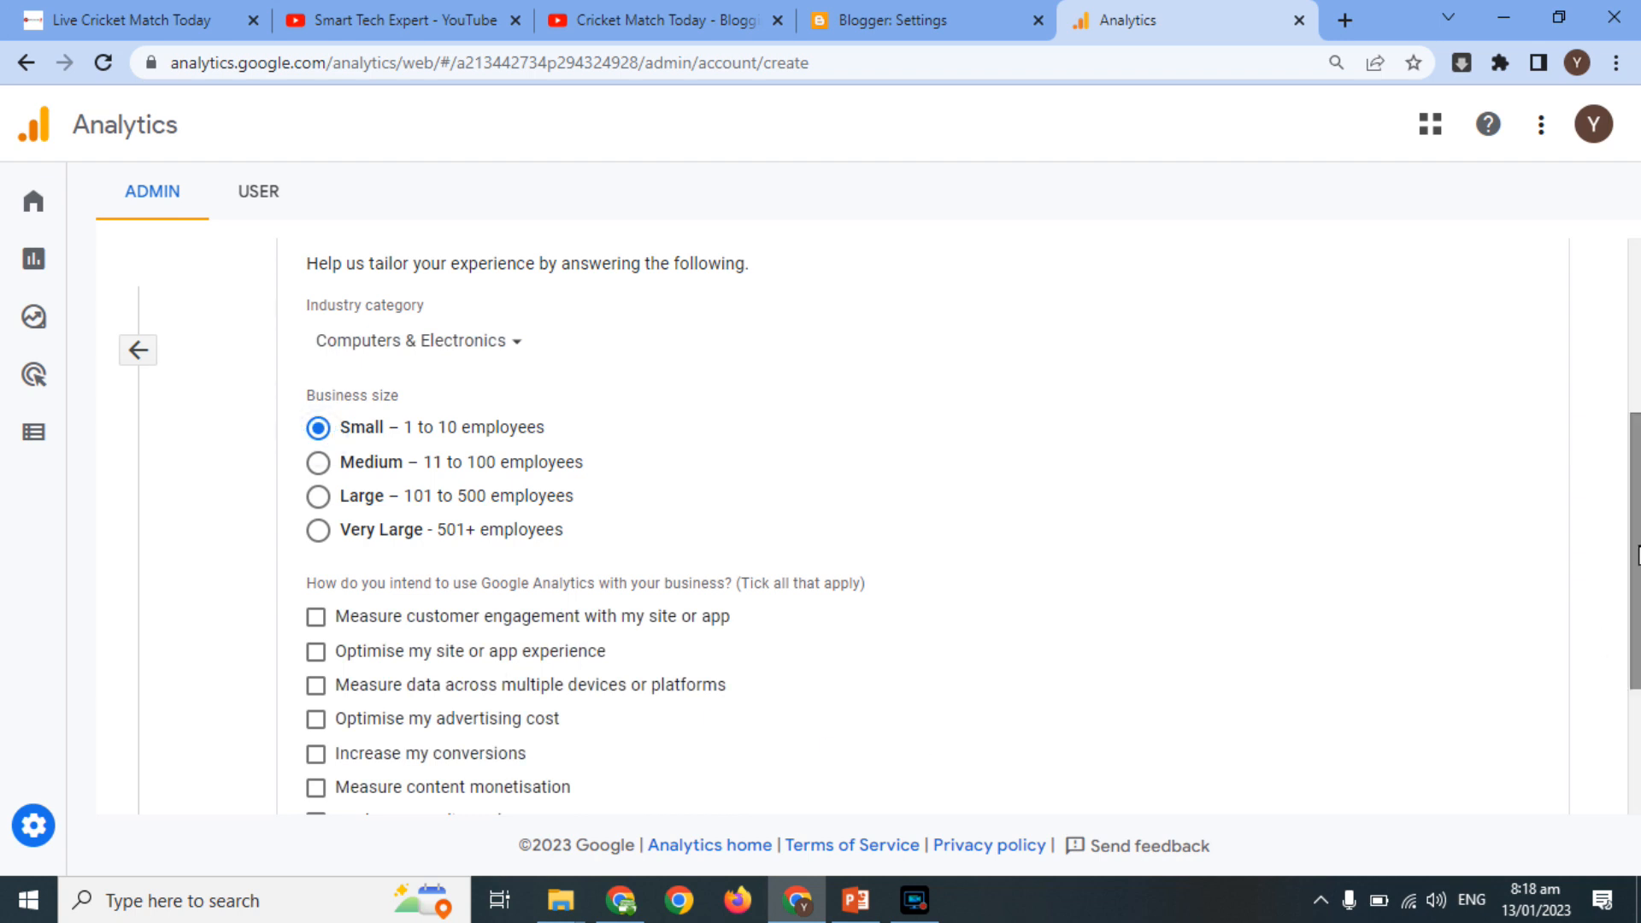
drag(1631, 541, 1632, 654)
click(313, 686)
click(313, 650)
click(317, 616)
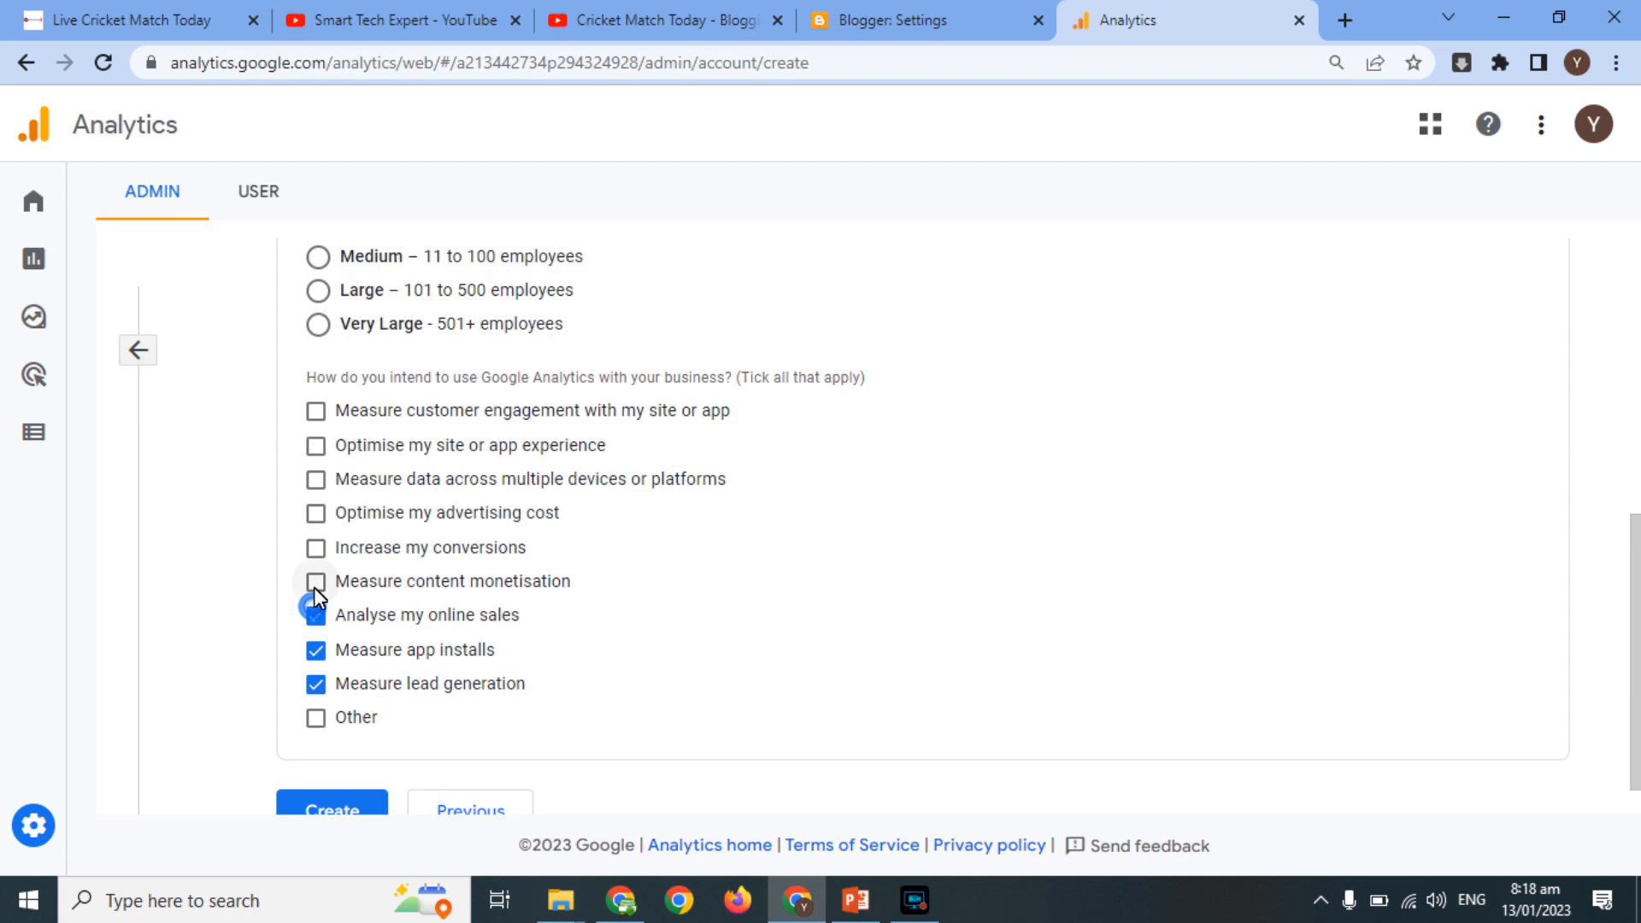
click(315, 514)
click(315, 478)
click(315, 445)
click(315, 415)
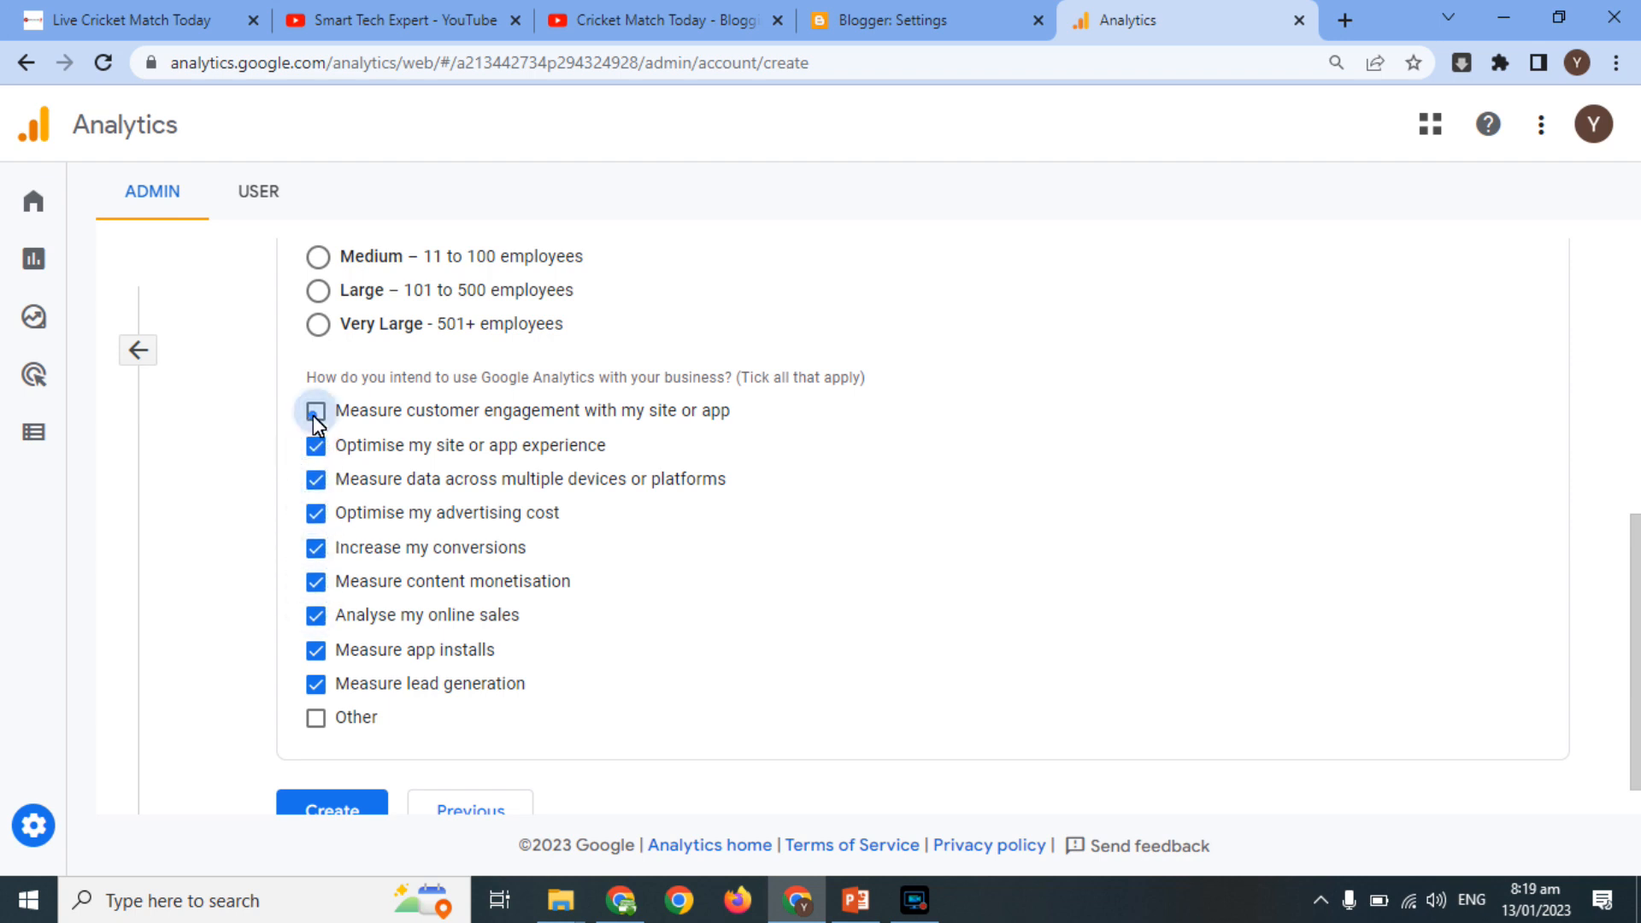
Create the Analytics account and accept the United Kingdom Terms of Service together with the GDPR Data Processing Terms.
click(341, 807)
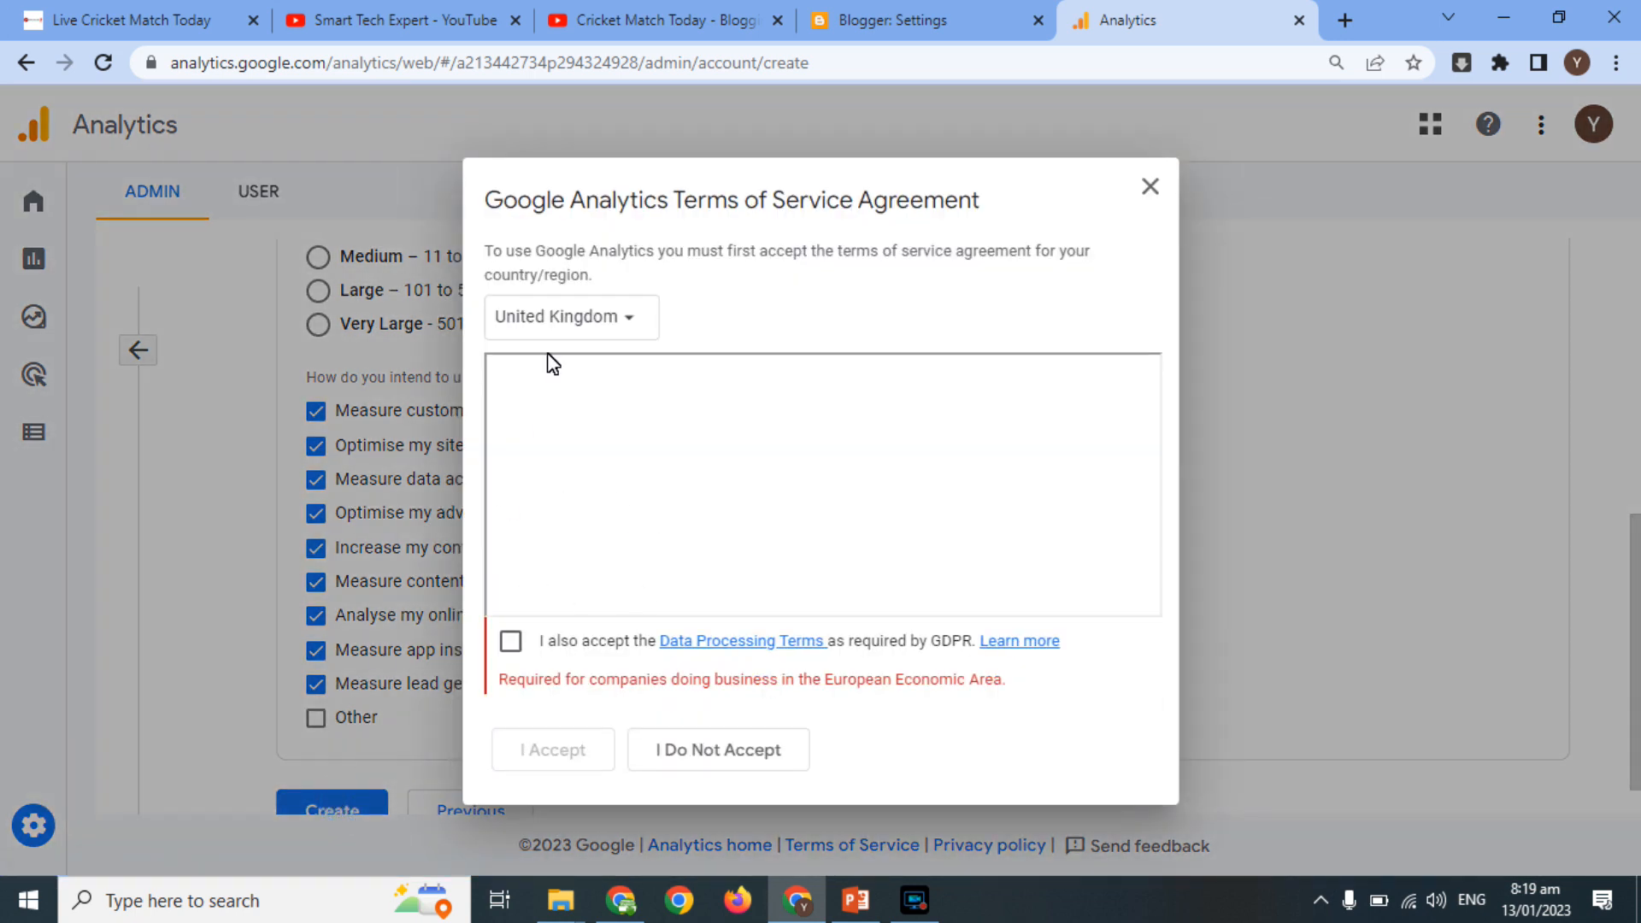
click(510, 641)
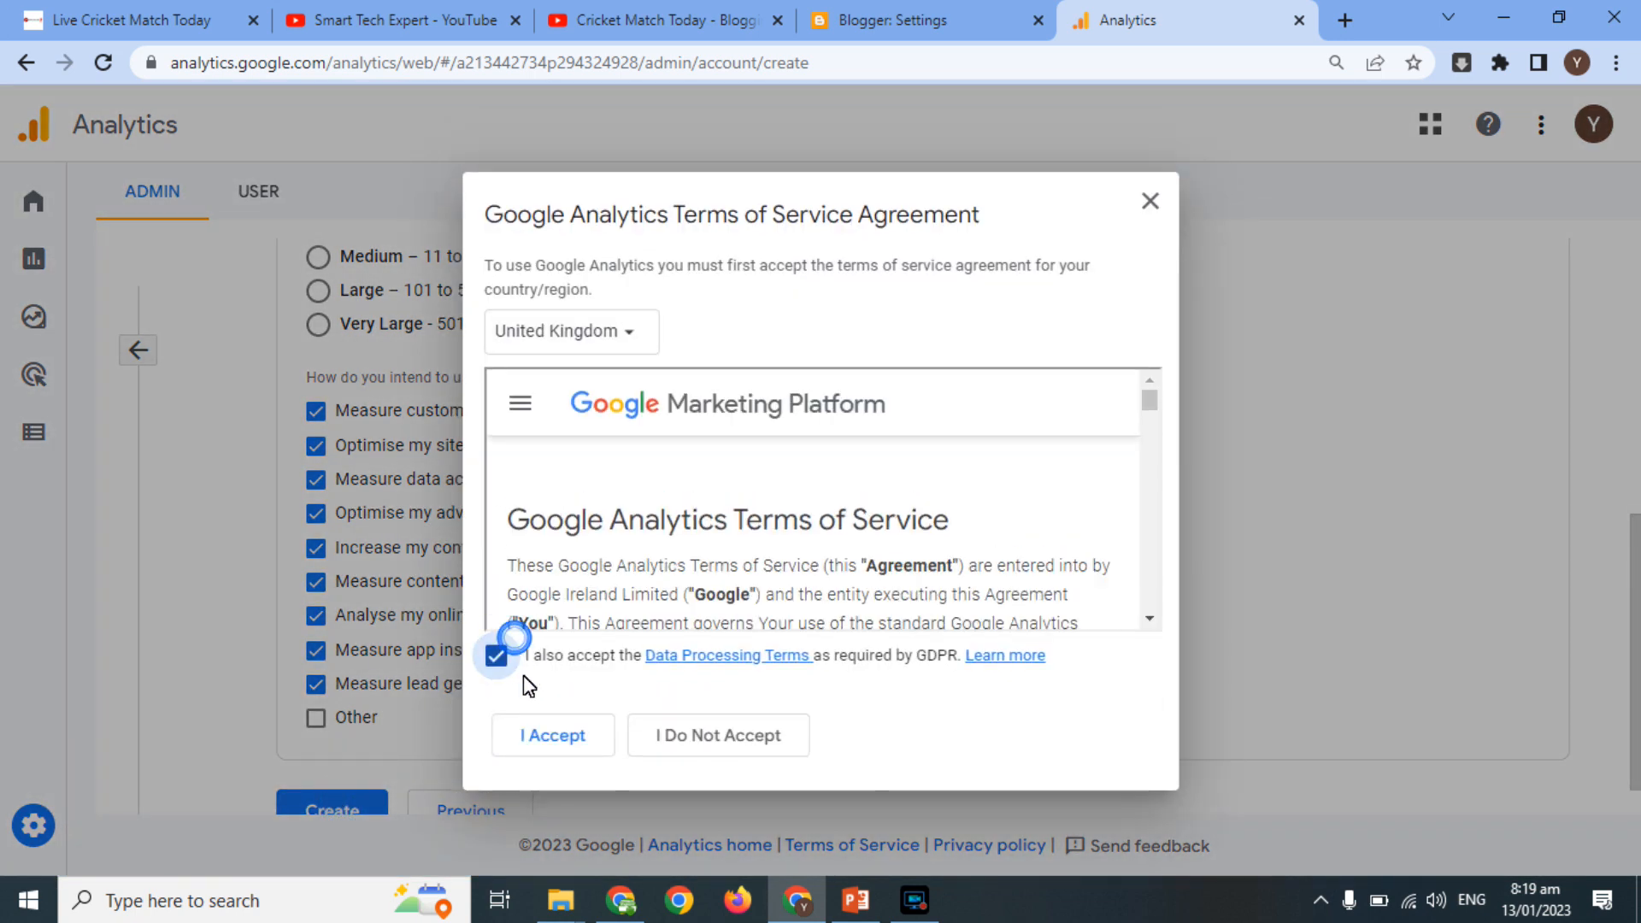
click(552, 737)
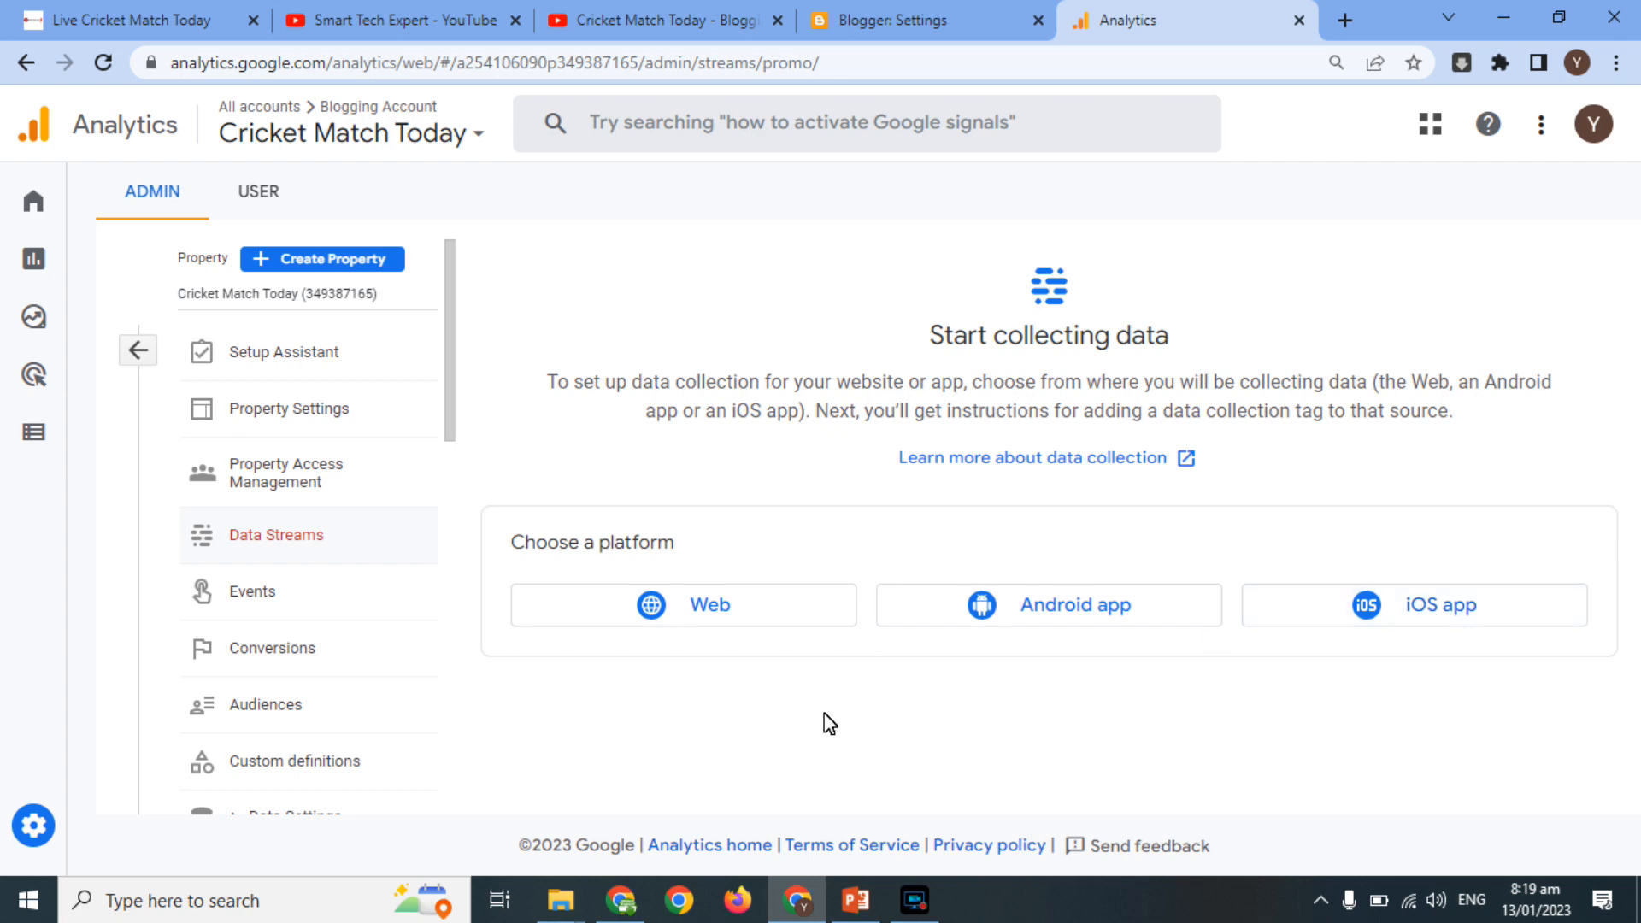
click(703, 608)
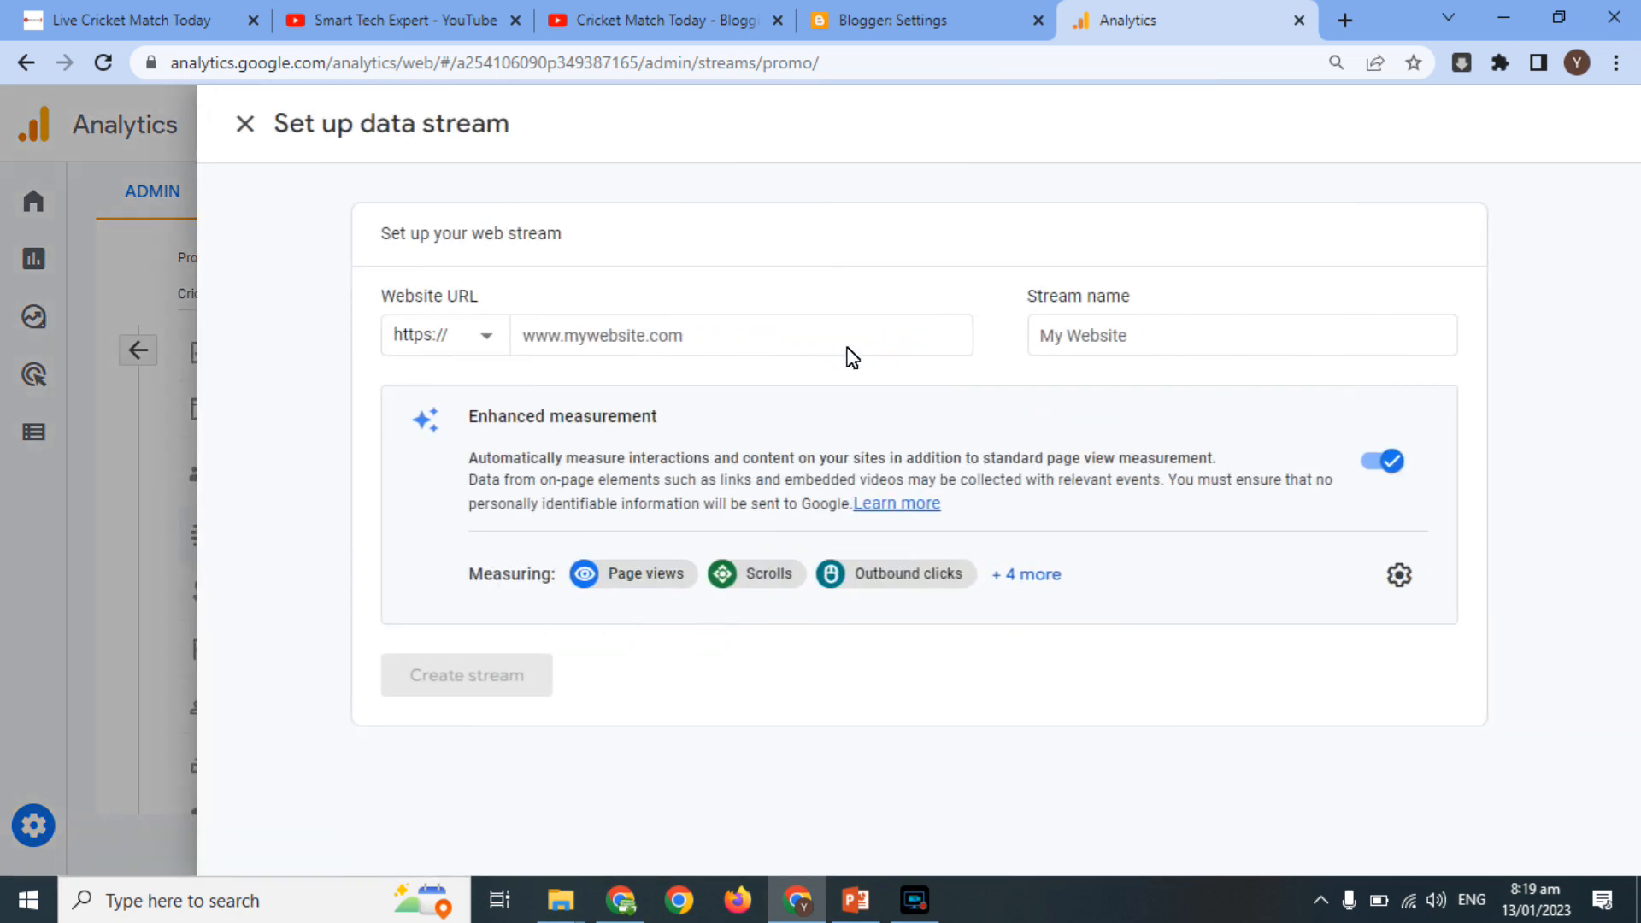
click(137, 12)
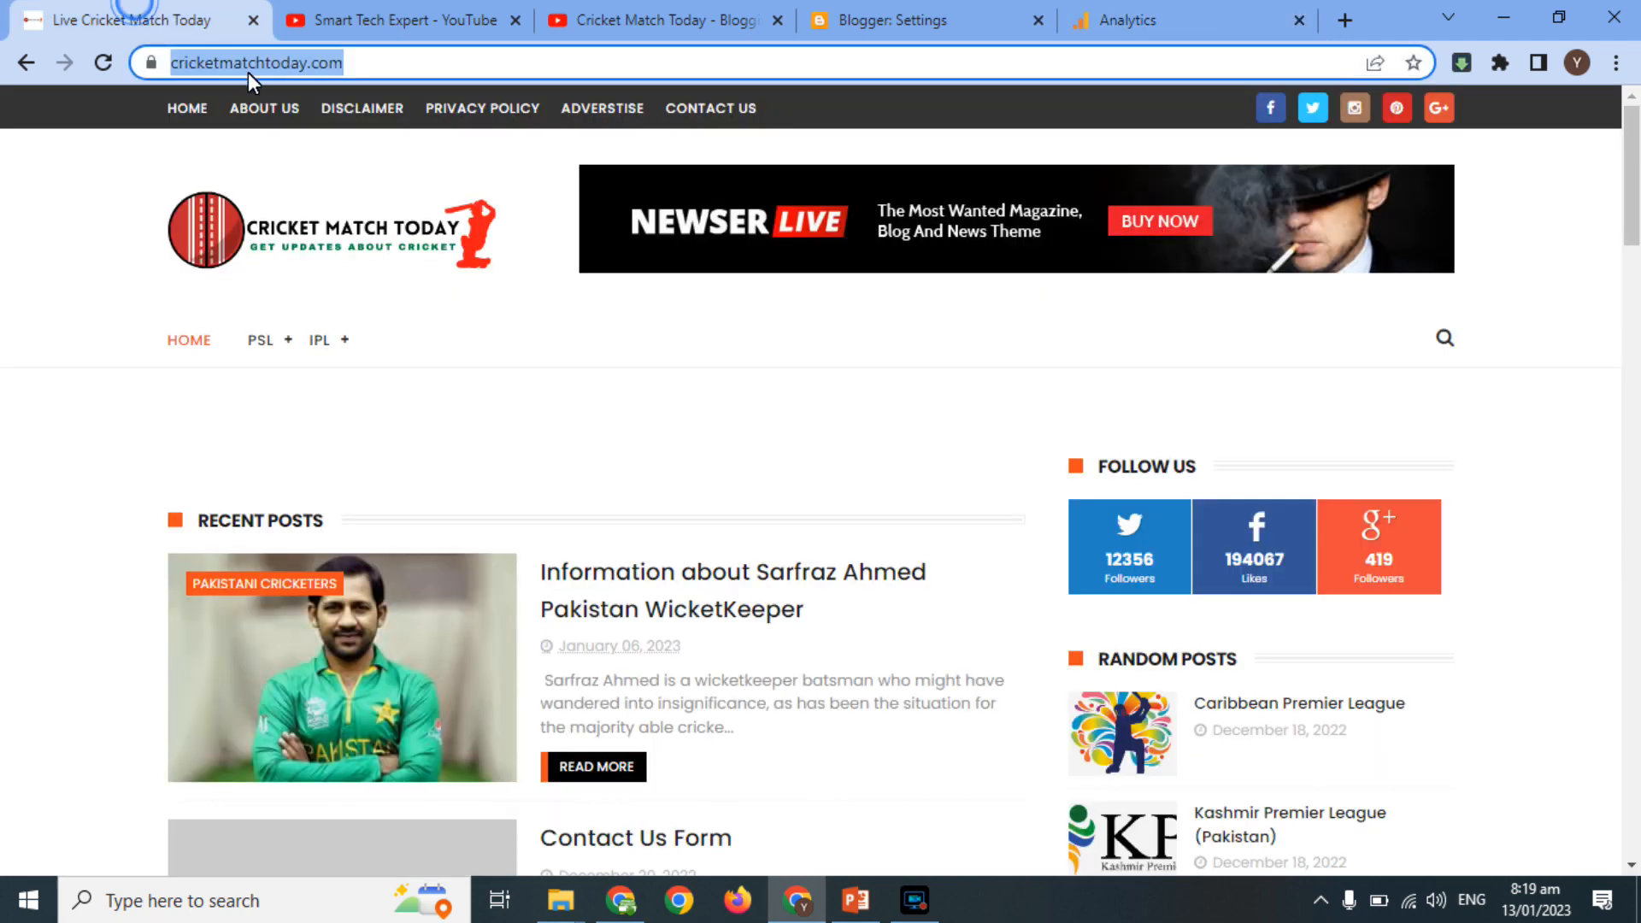
click(1120, 17)
click(641, 338)
text(https://www.cricketmatchtoday.com/)
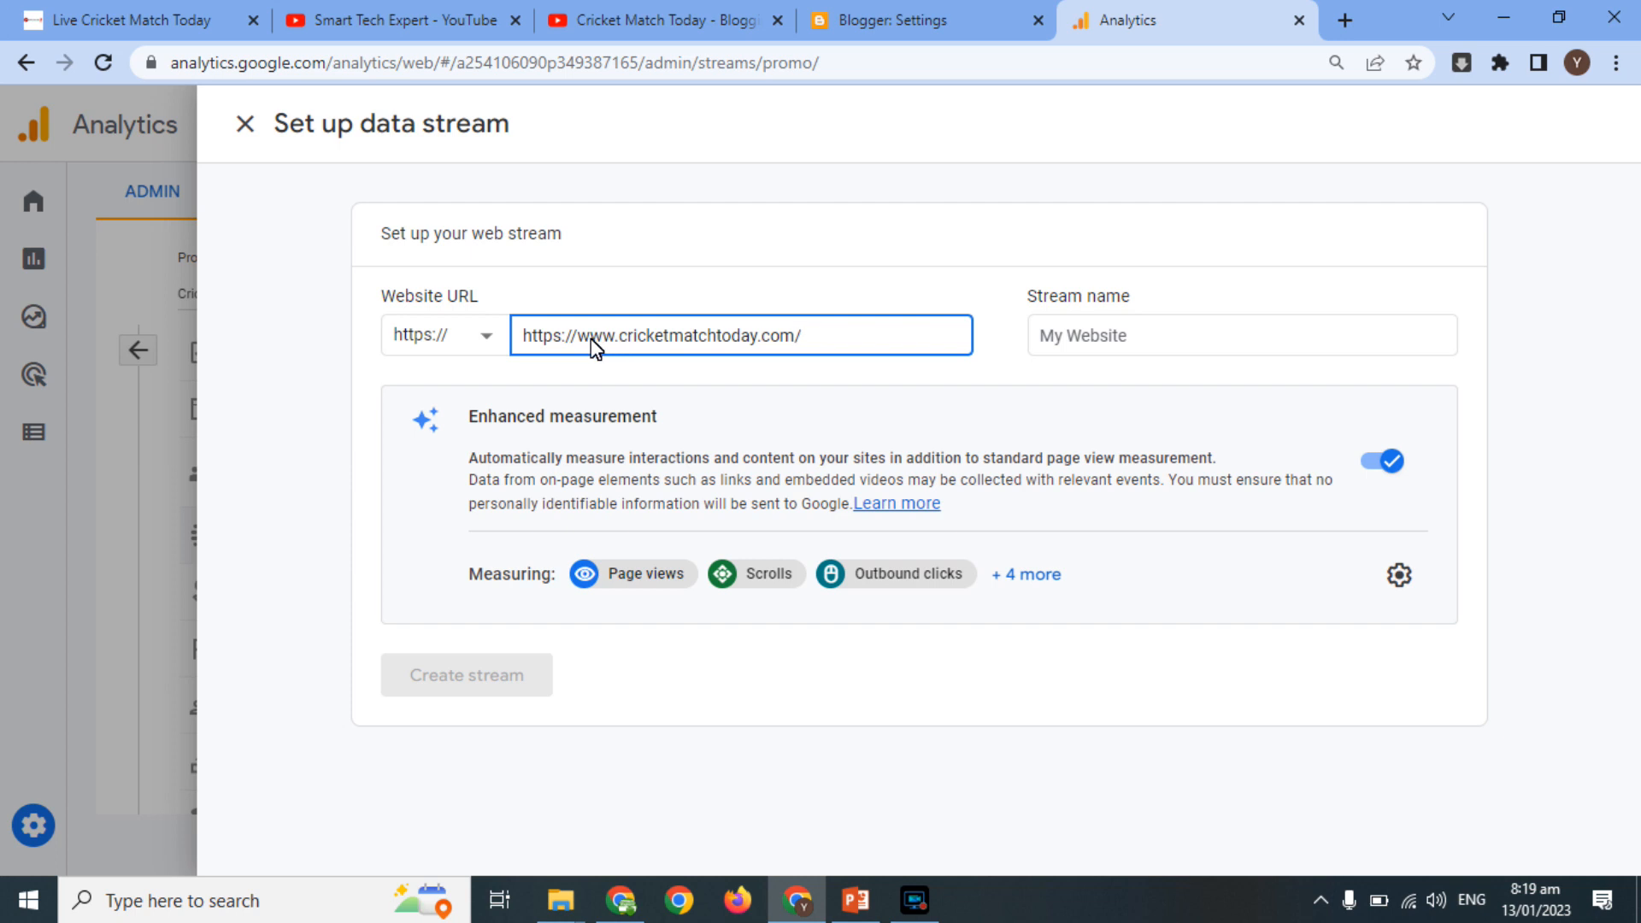
key(BackSpace)
key(BackSpace)
key(BackSpace)
key(BackSpace)
key(BackSpace)
key(BackSpace)
key(BackSpace)
key(BackSpace)
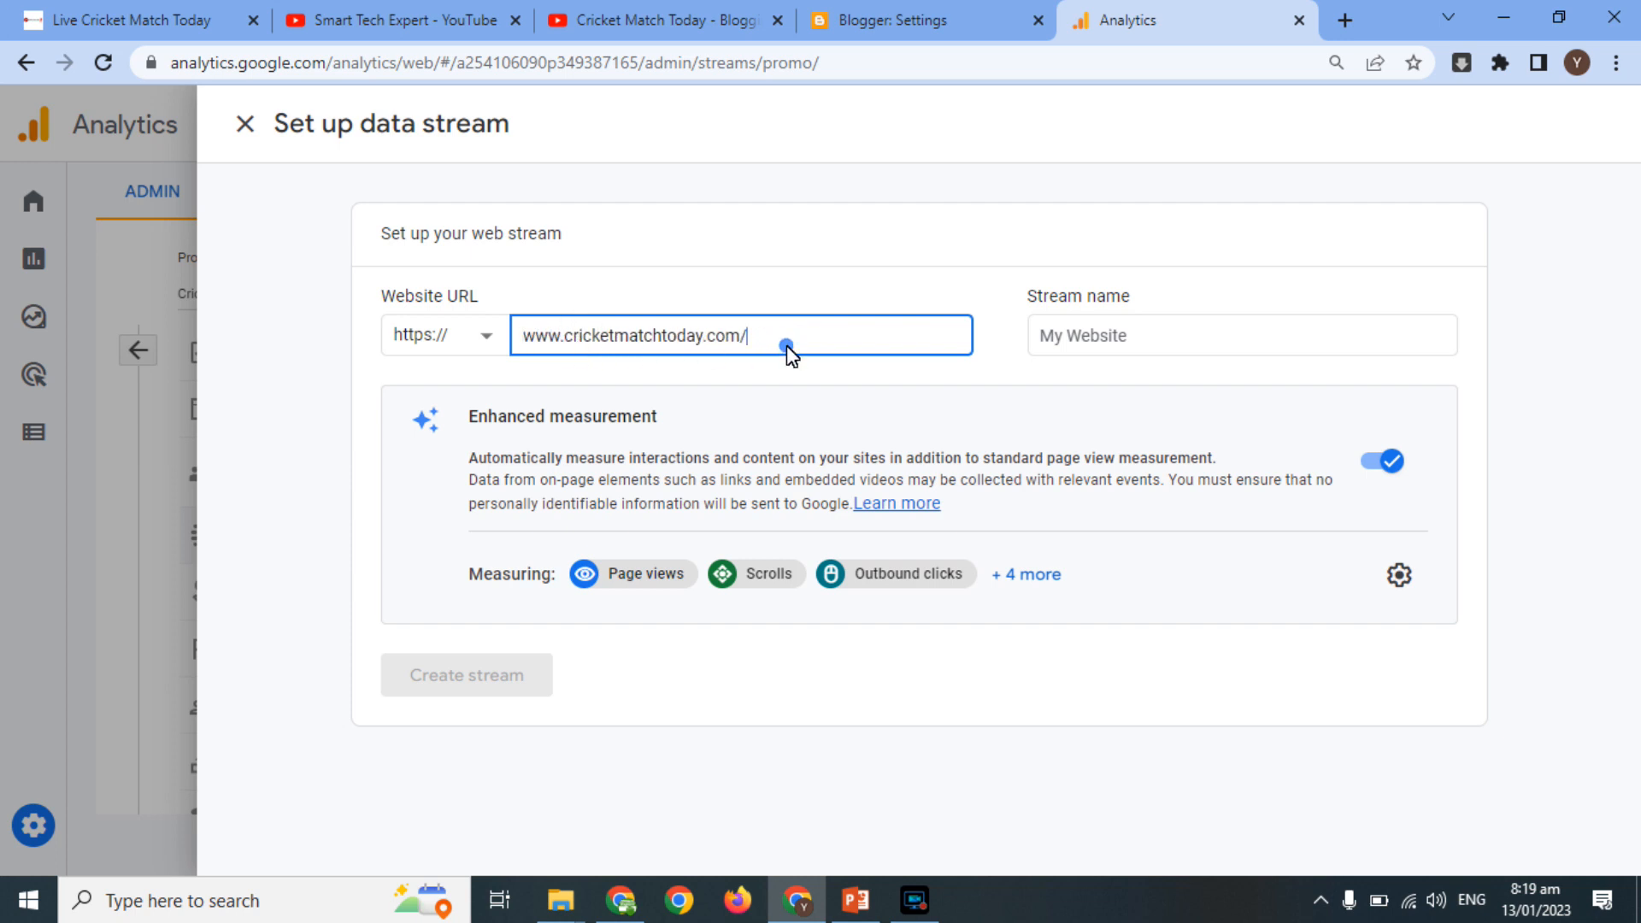
Name the web stream "Cricket Match Today" and create it.
click(1135, 346)
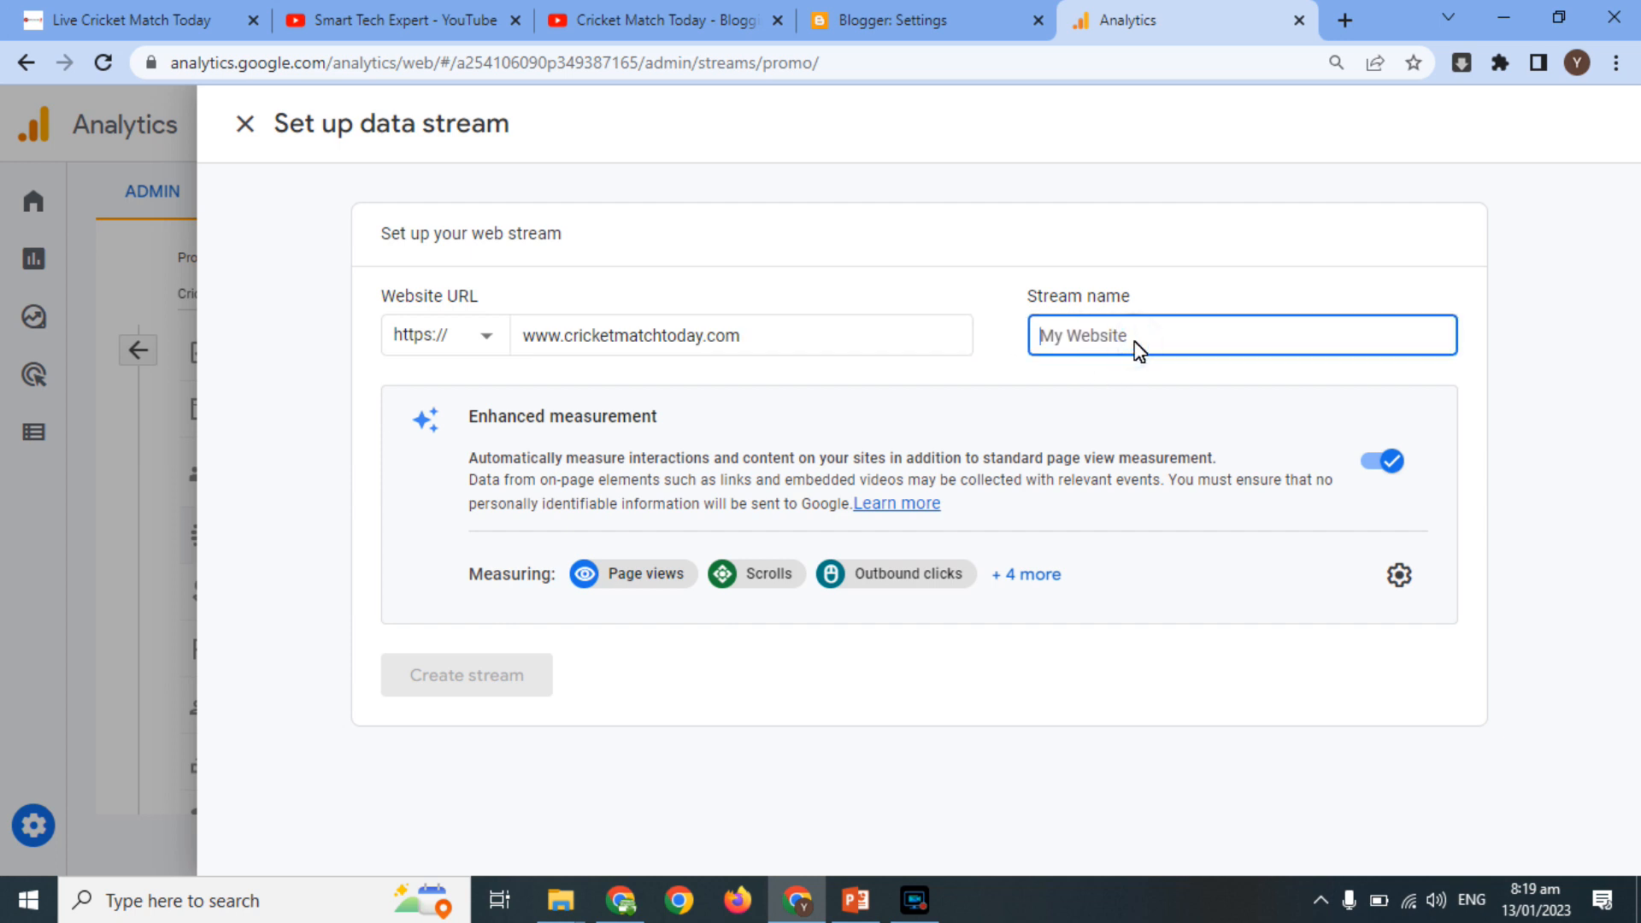
text(Cricket Match Today)
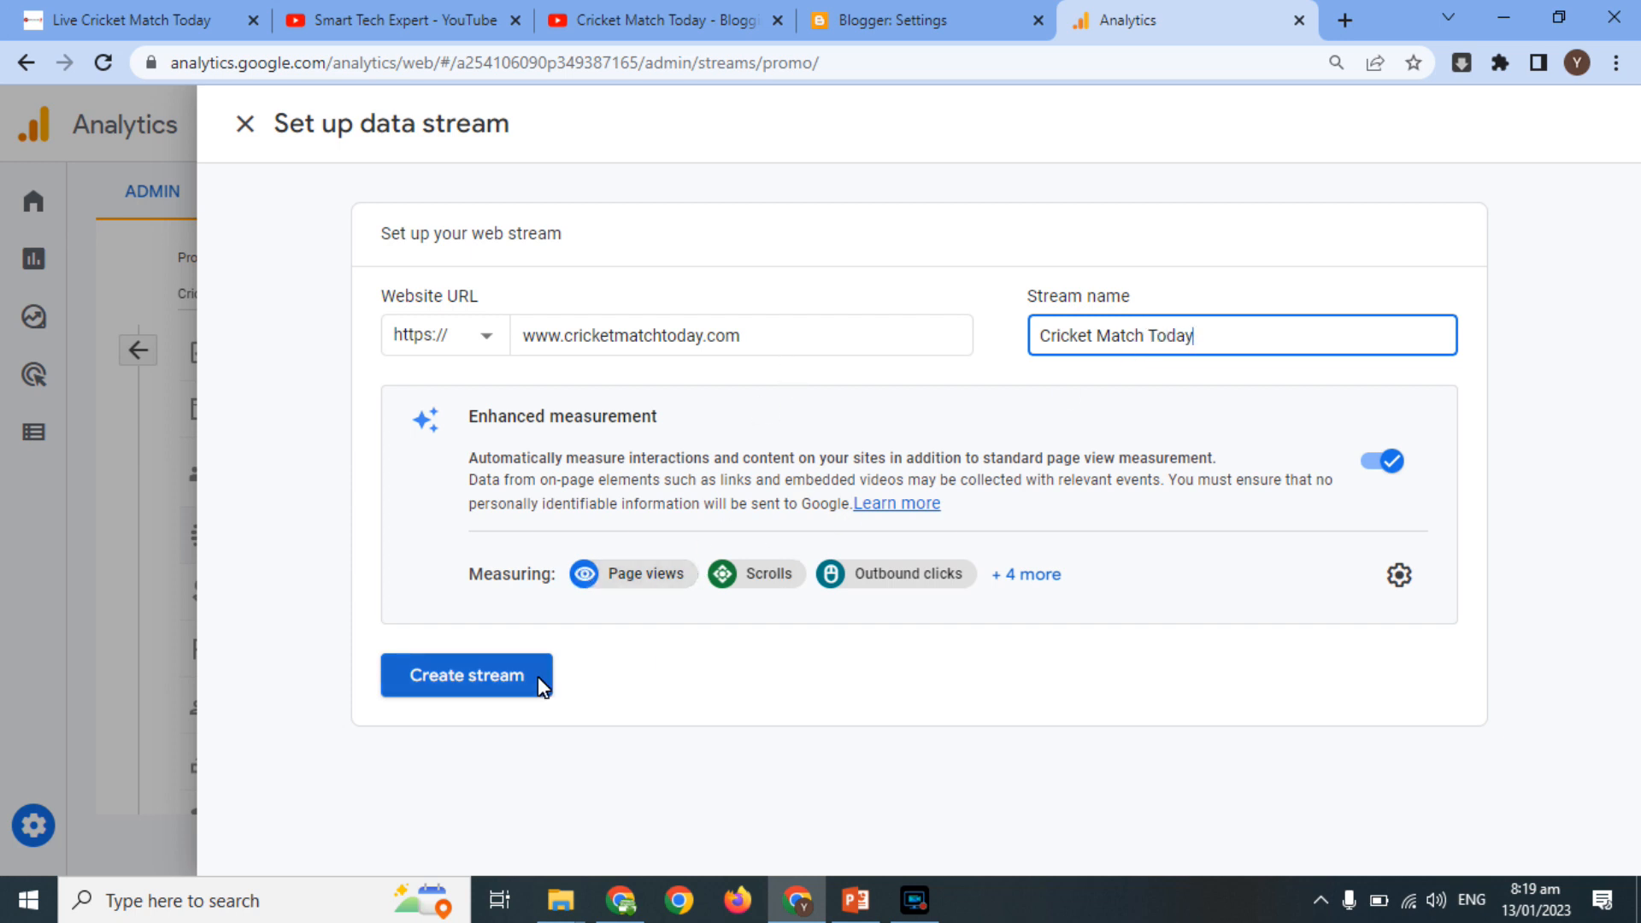
click(475, 675)
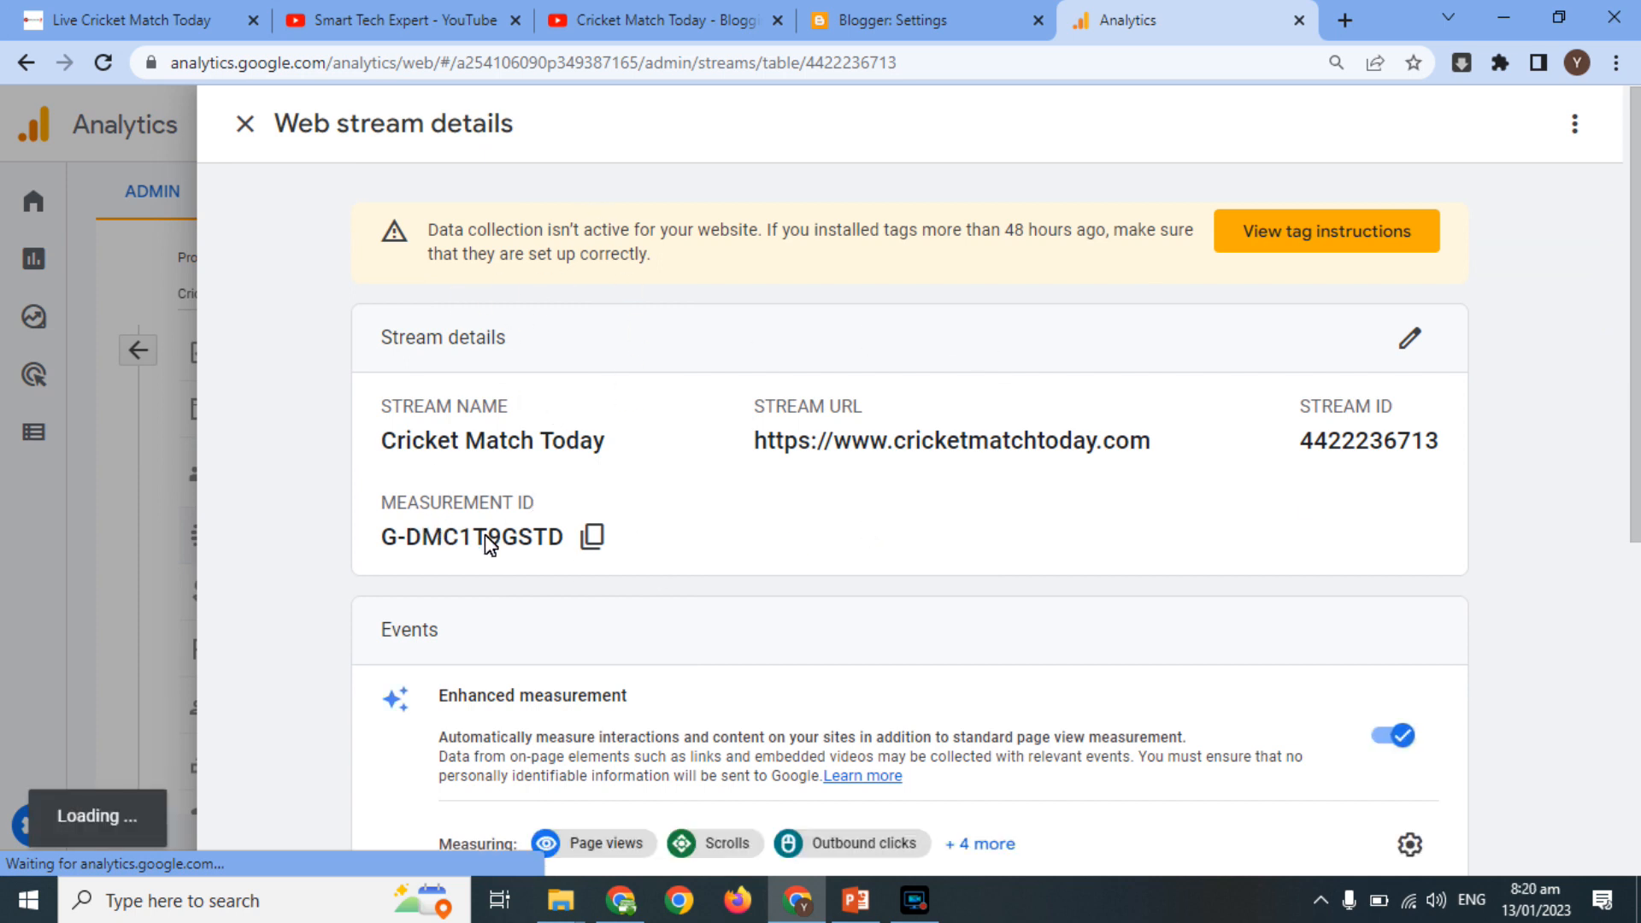
Dismiss the Google tag installation instructions and copy the new web stream's Measurement ID.
click(594, 543)
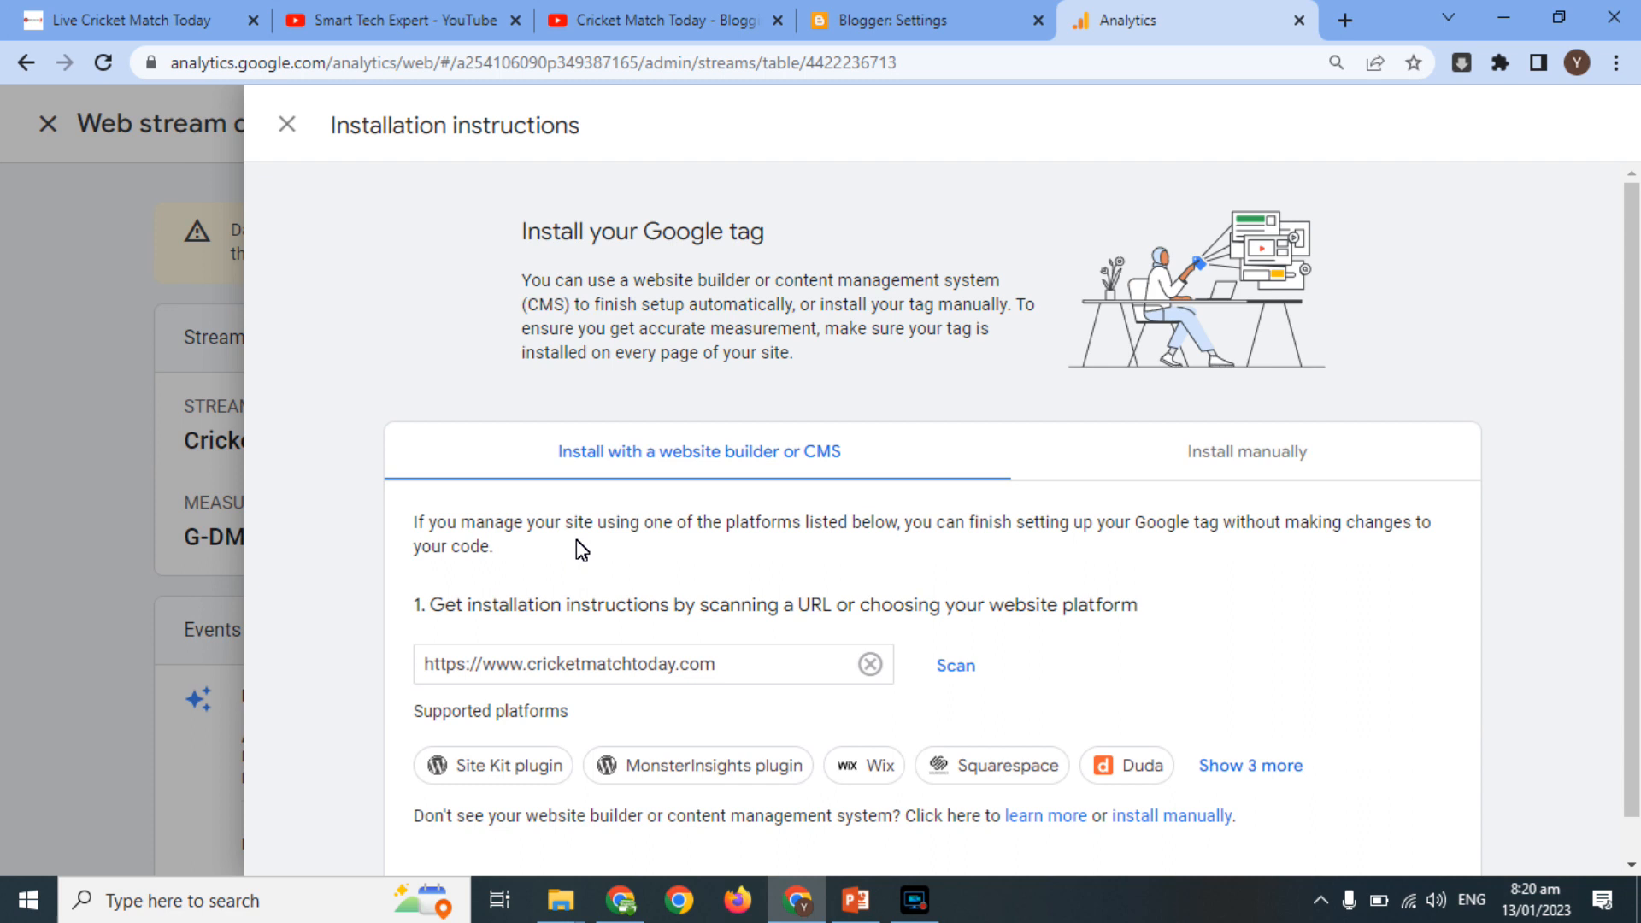
drag(1634, 312, 1634, 557)
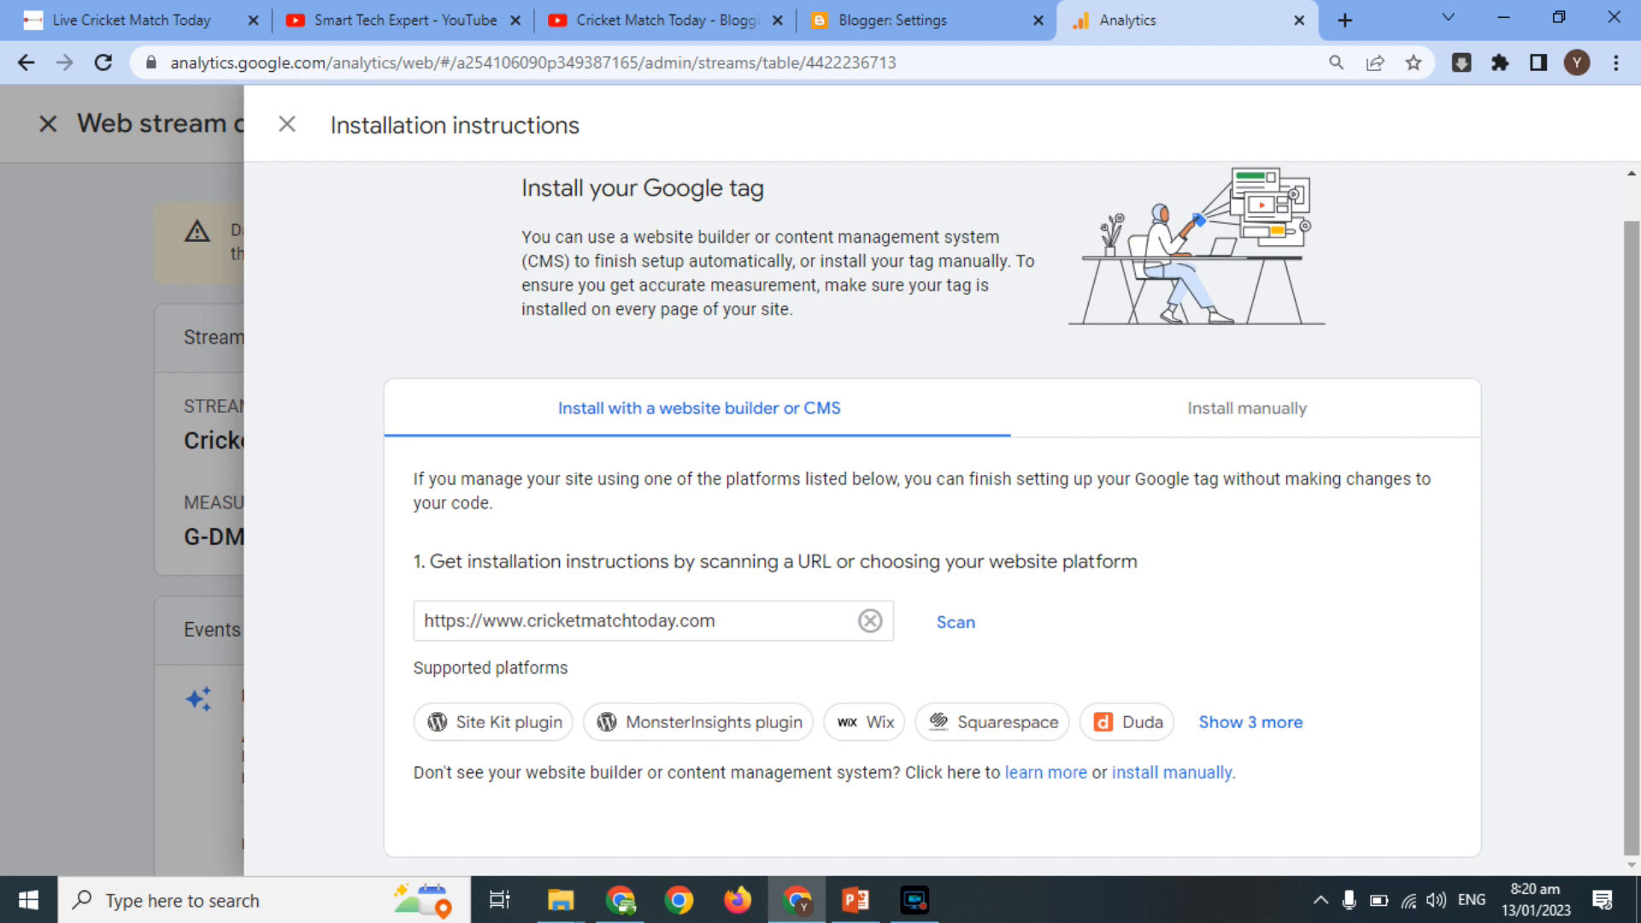
click(278, 120)
click(592, 536)
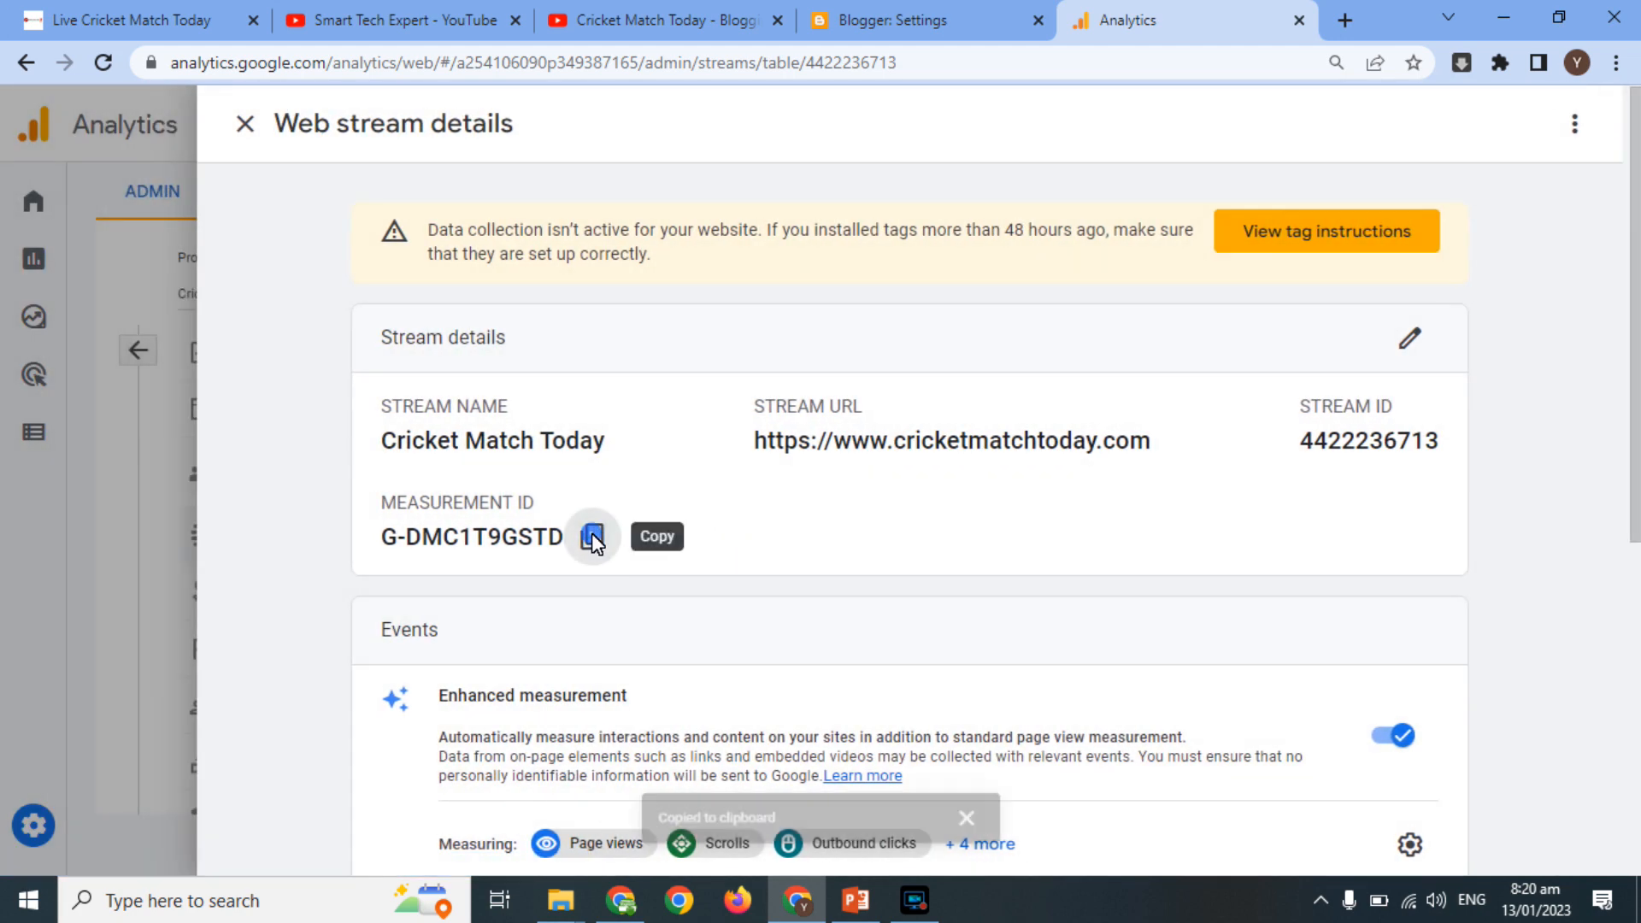
Switch to Blogger's settings, paste the copied ID as the Google Analytics Measurement ID, and save it.
click(911, 17)
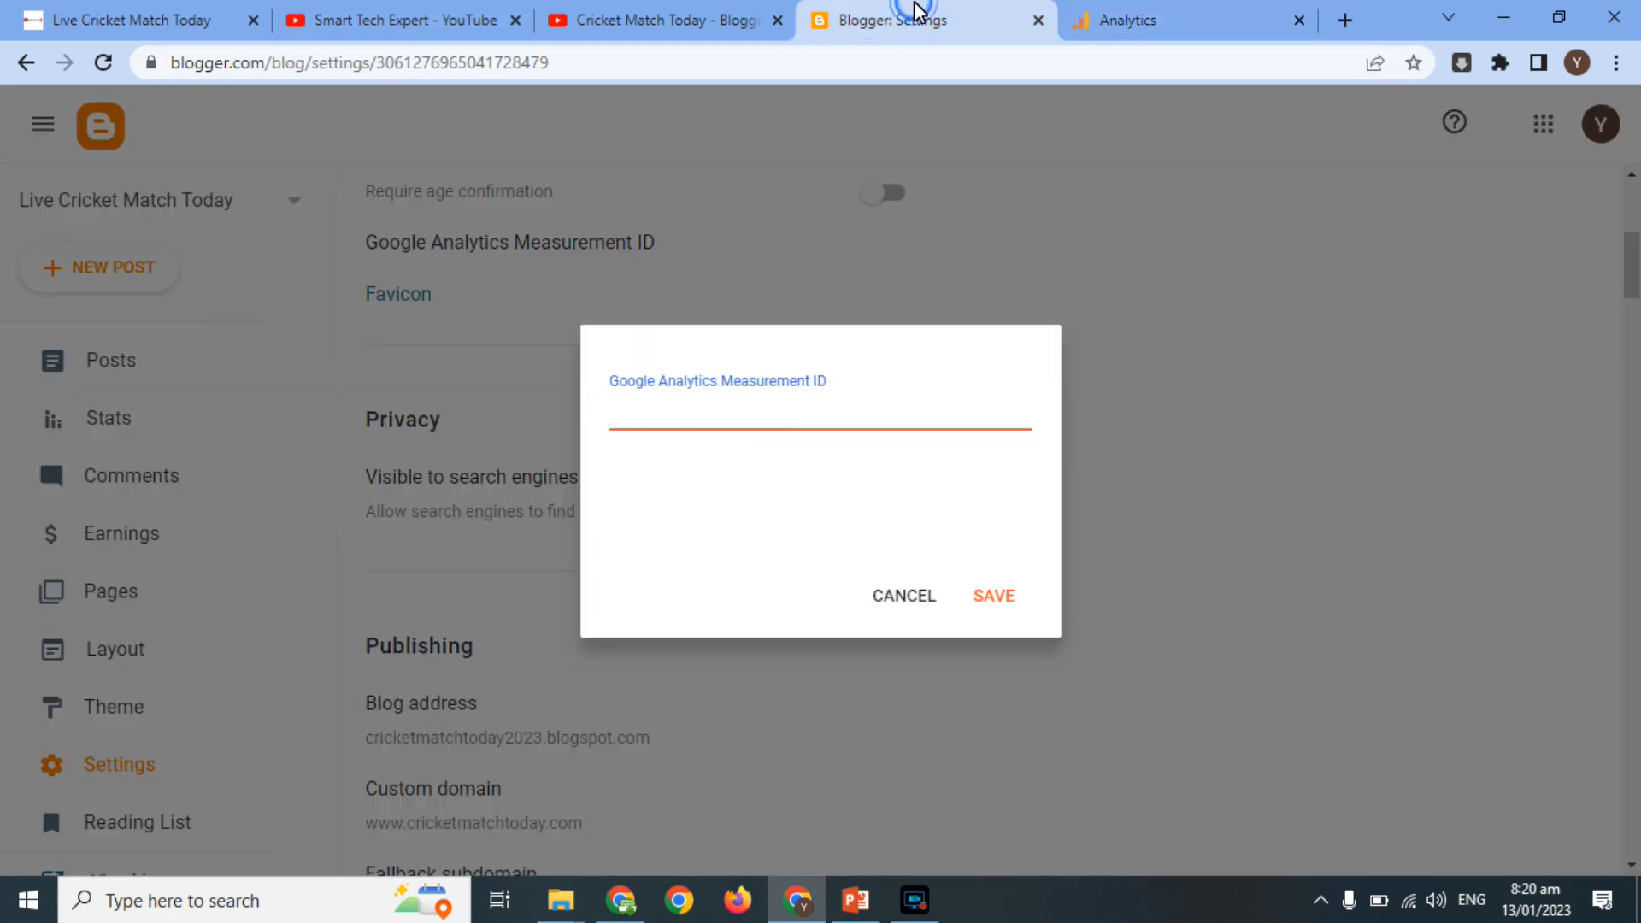
key(ctrl+v)
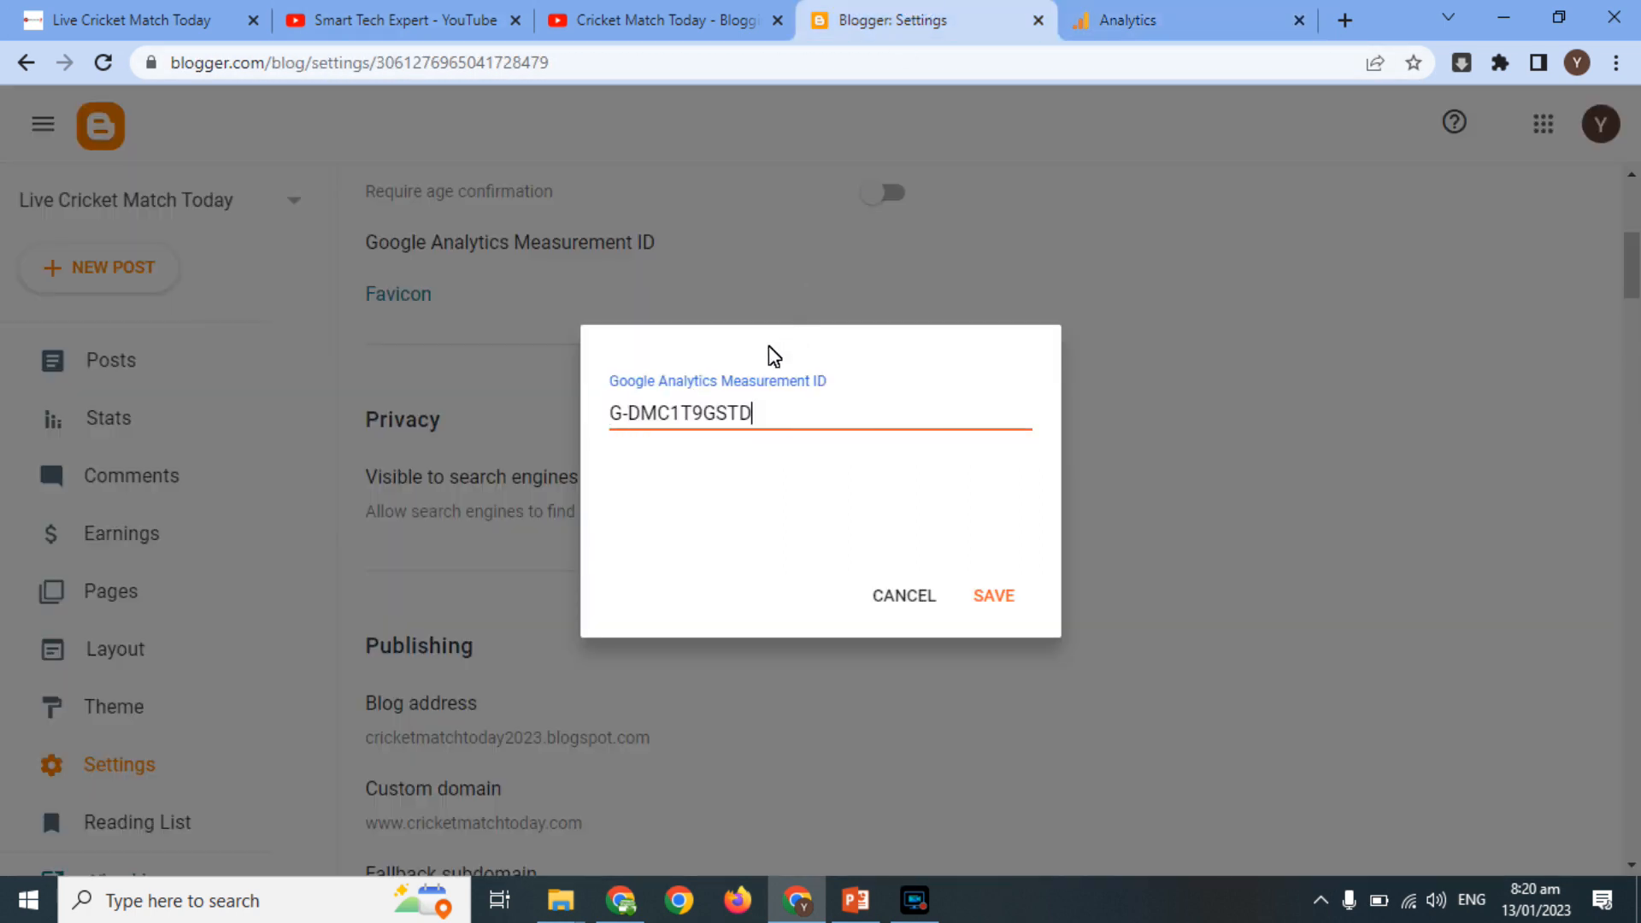
click(996, 598)
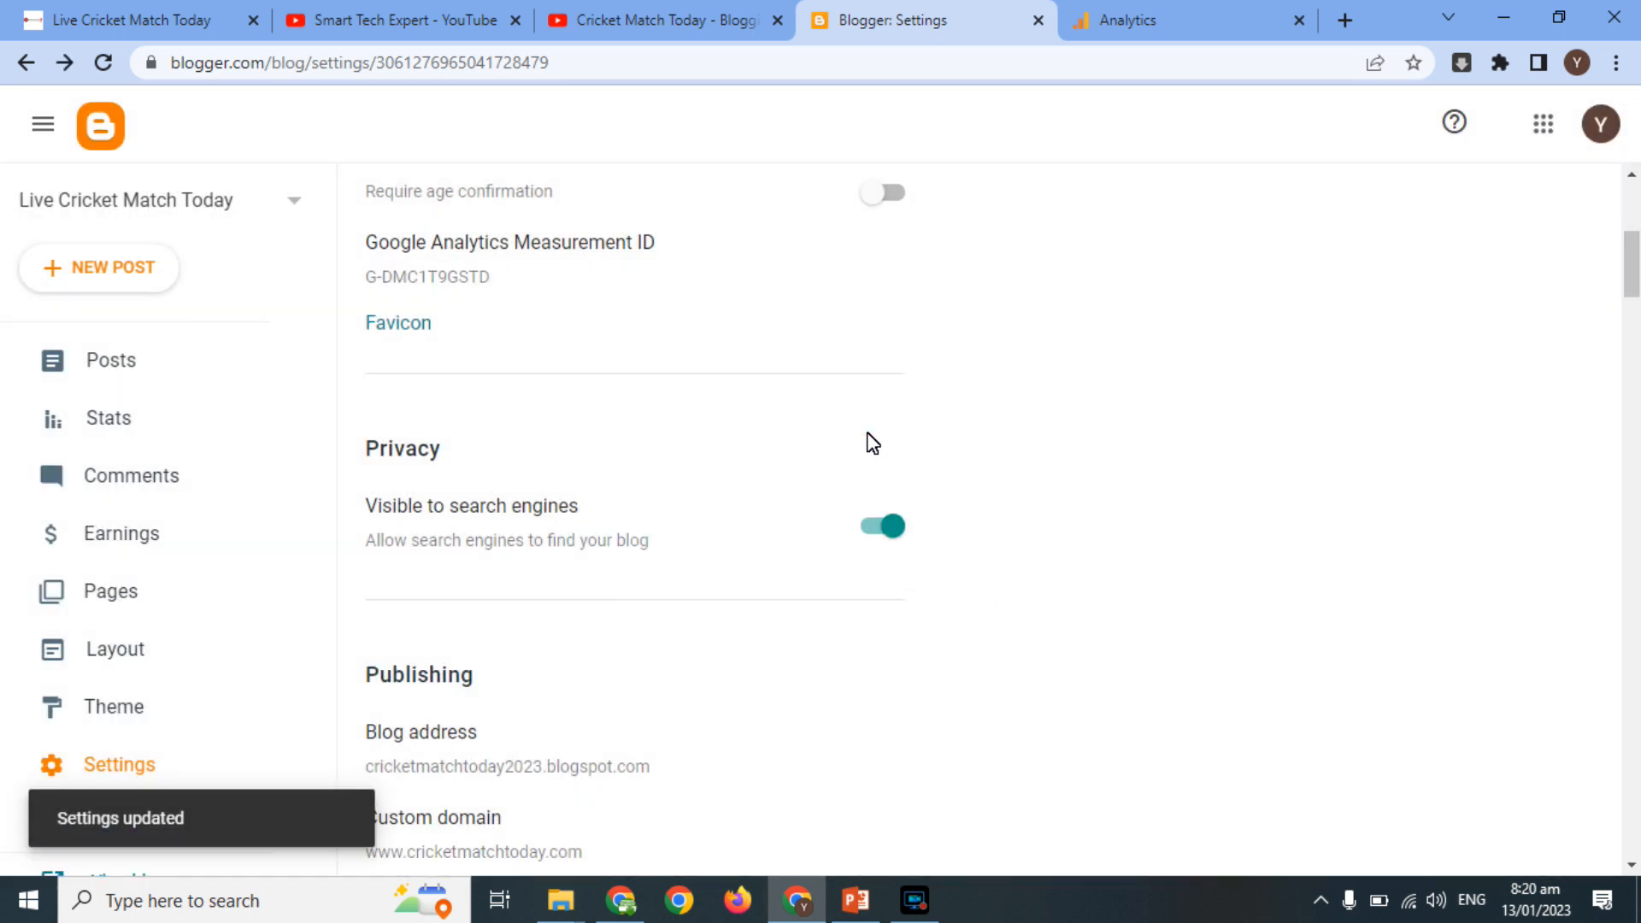
Review the web stream details in Google Analytics and compare its Measurement ID with the one saved in Blogger.
click(1126, 18)
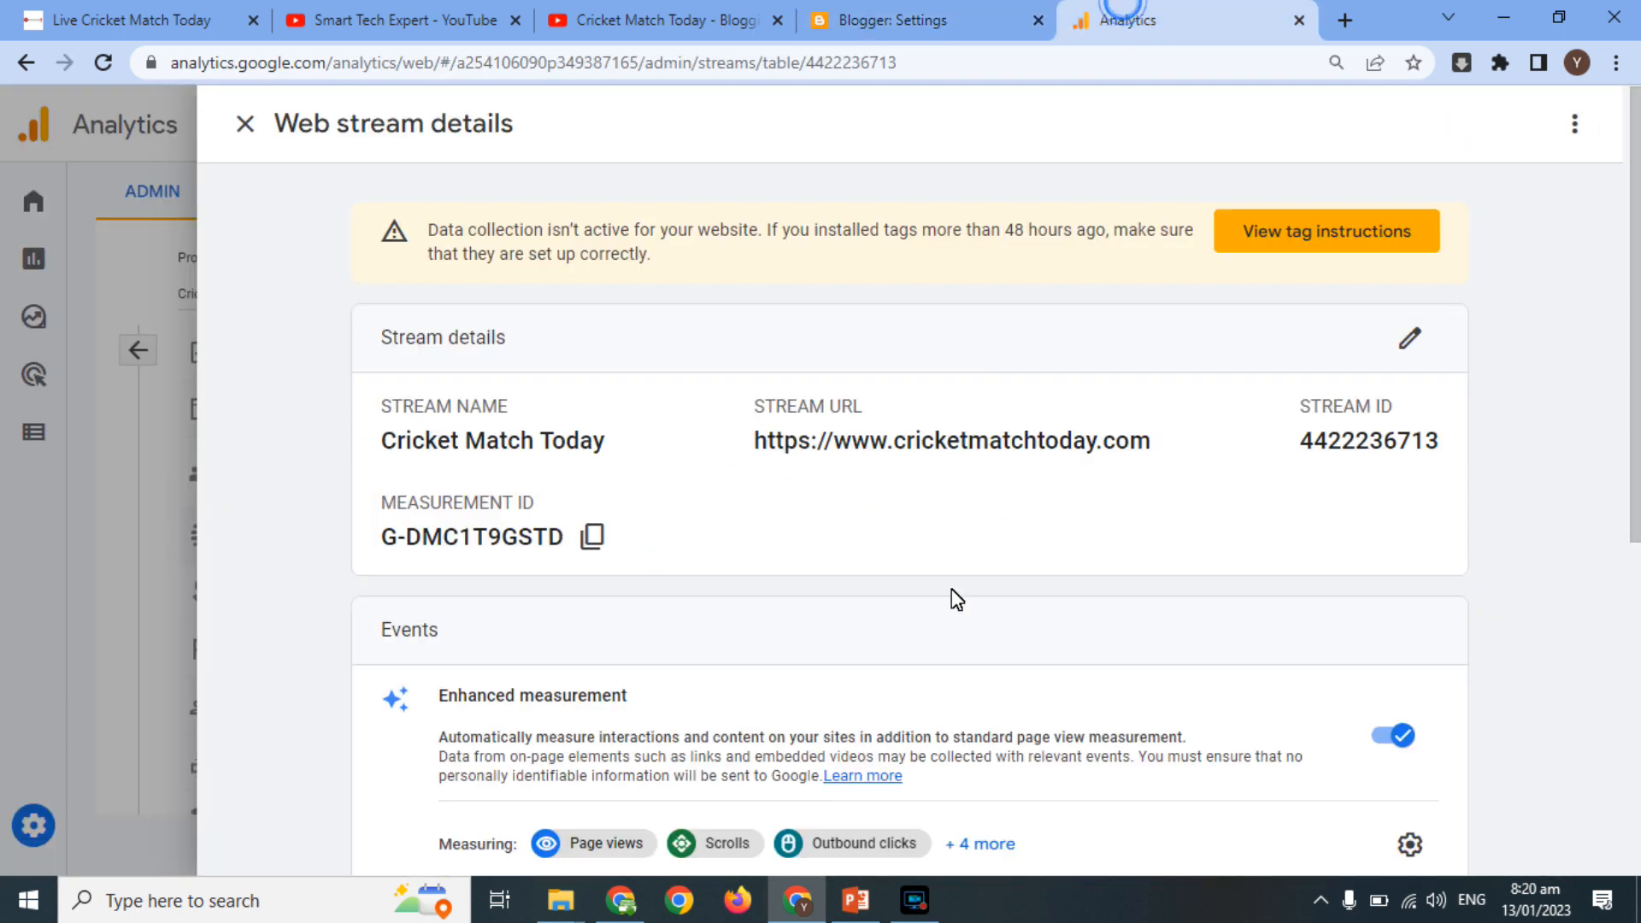
drag(1635, 398, 1607, 899)
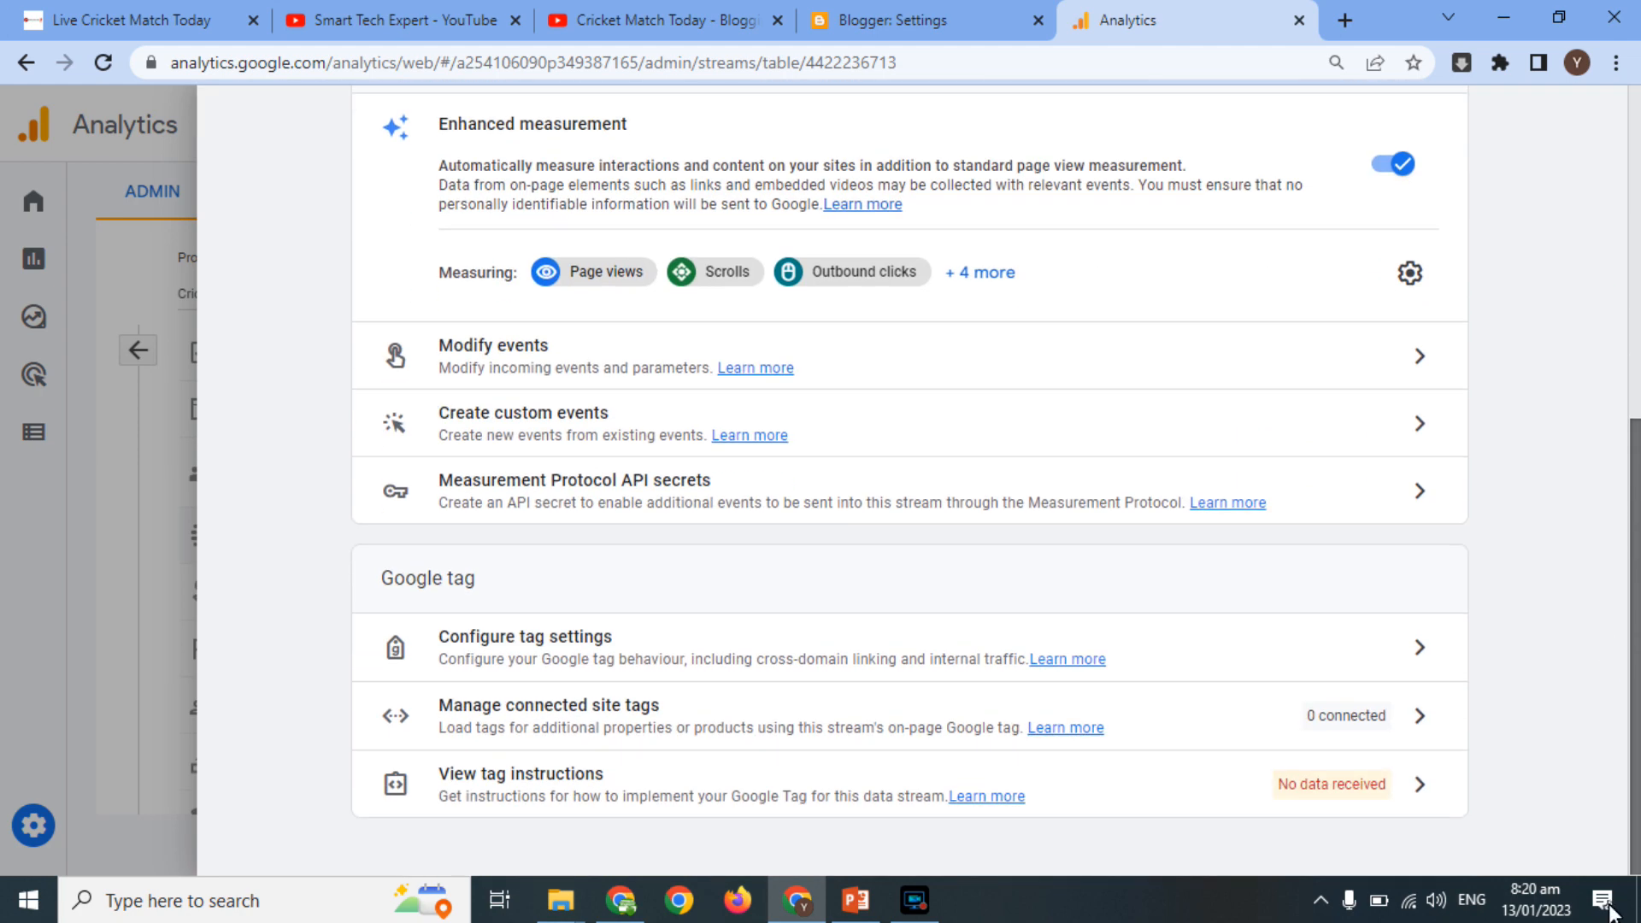
scroll(1565, 246, up, 7)
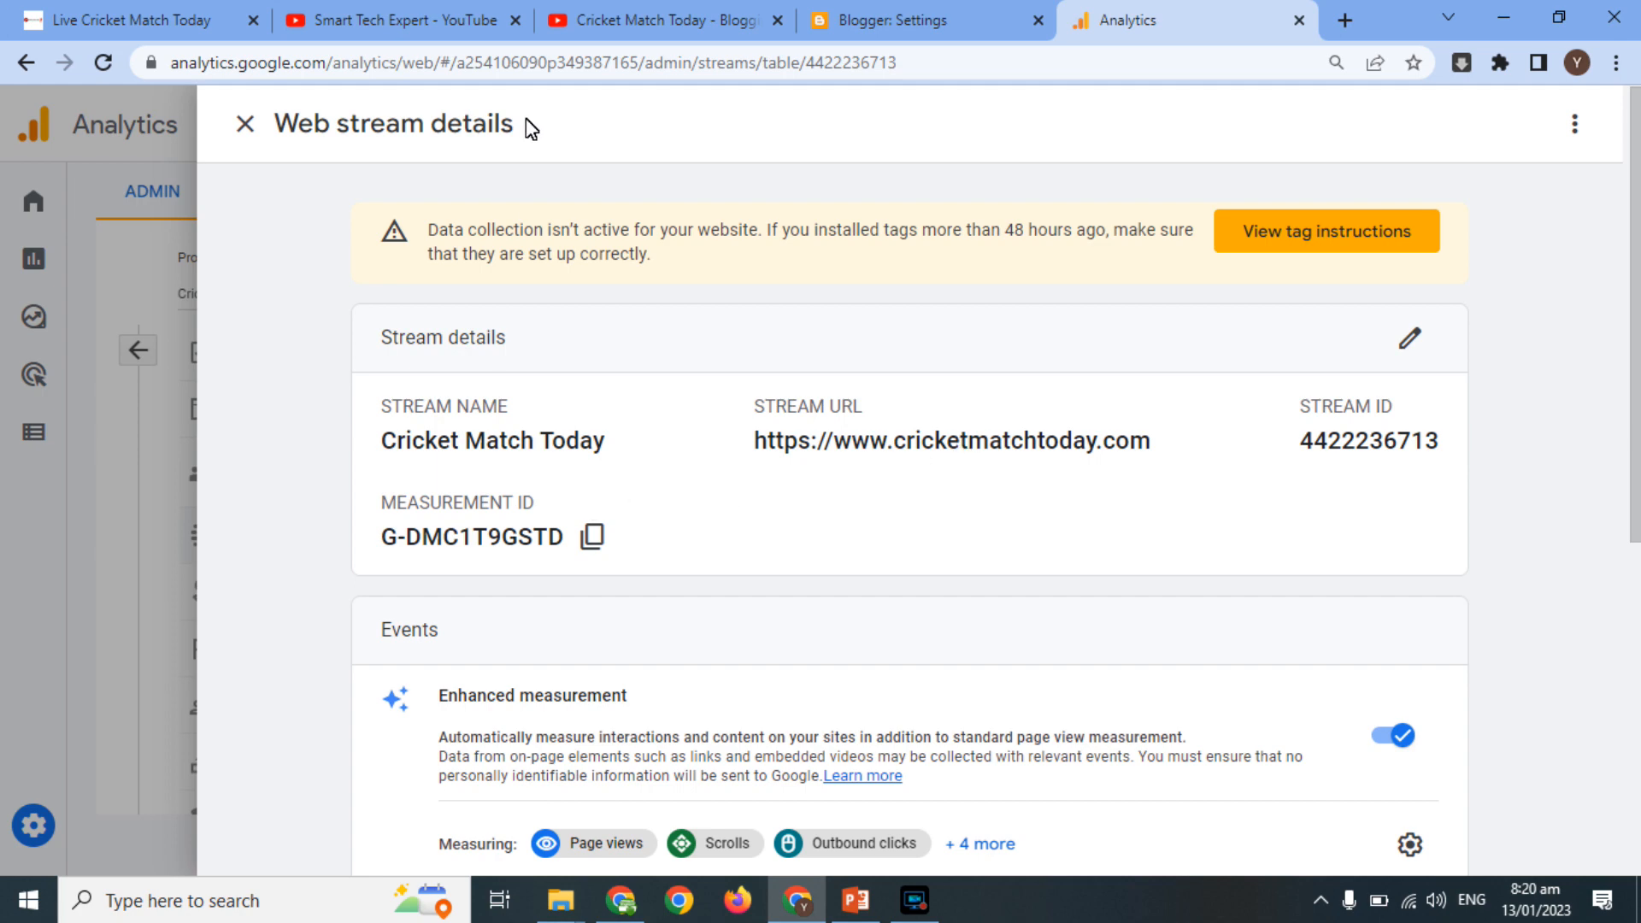
click(961, 7)
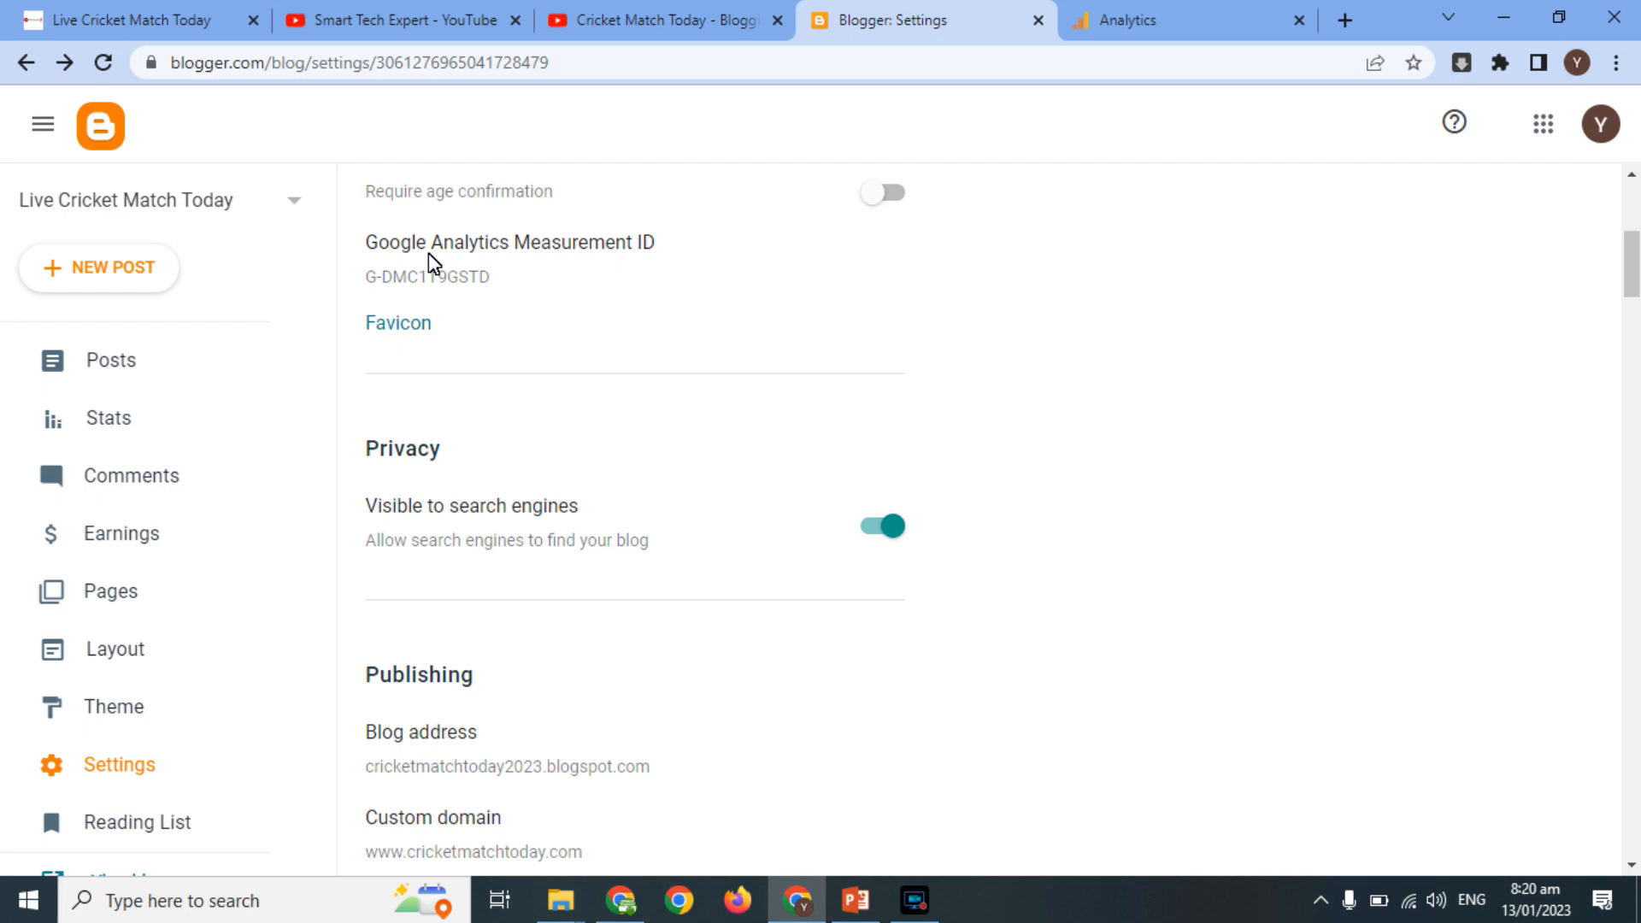
click(1276, 10)
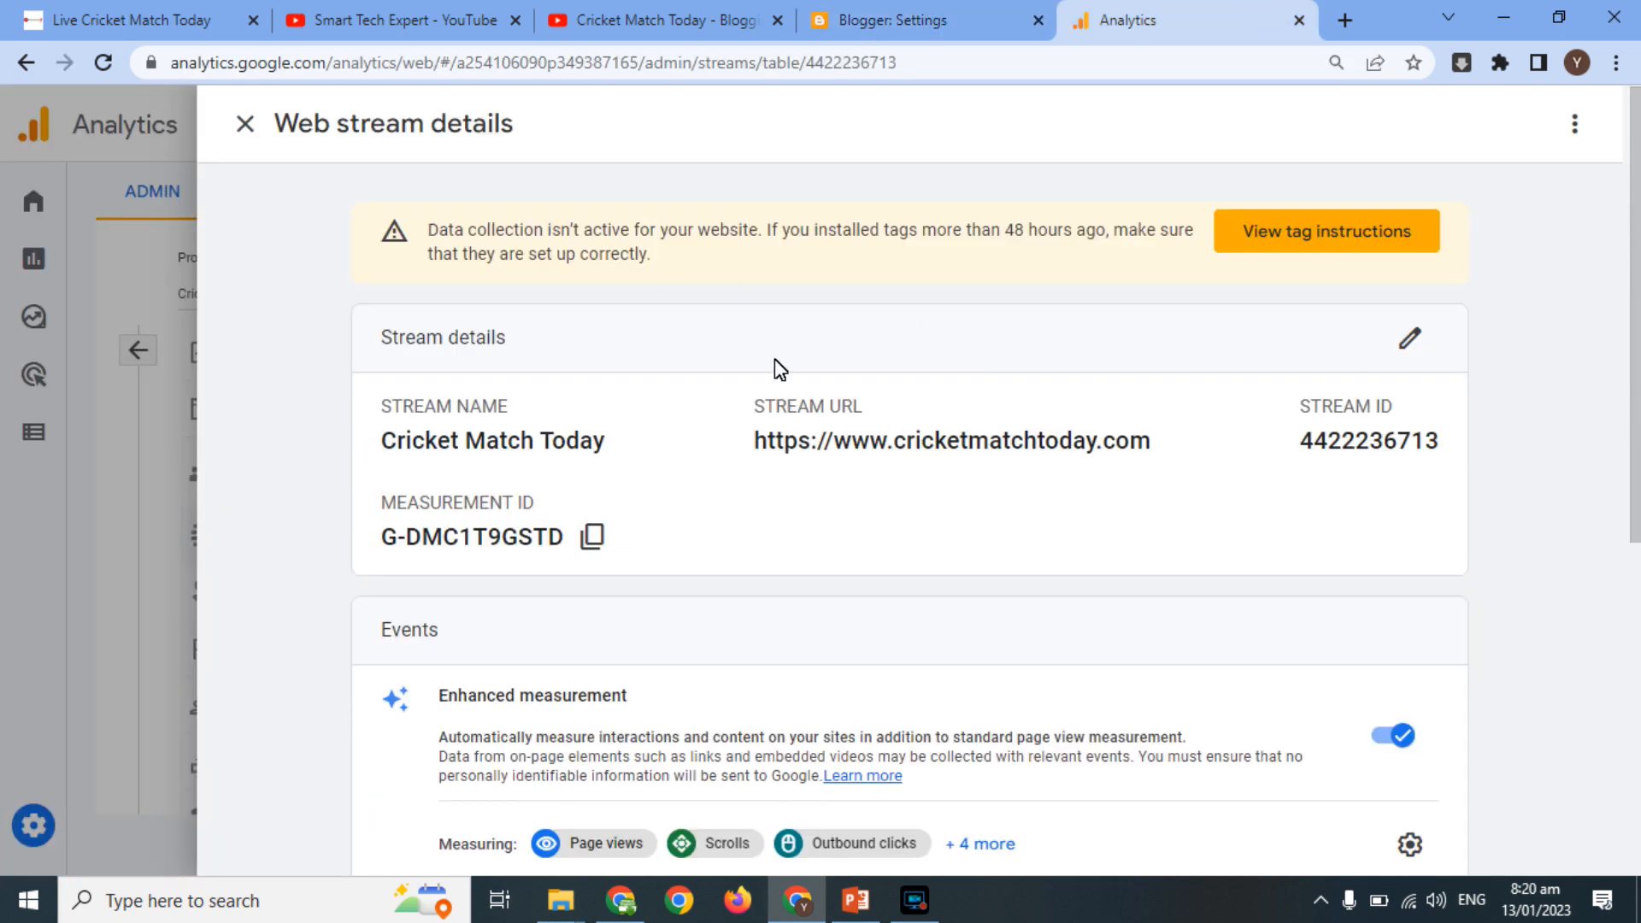
Close the stream details, switch to the All MCQs property, and inspect its web stream details.
click(247, 125)
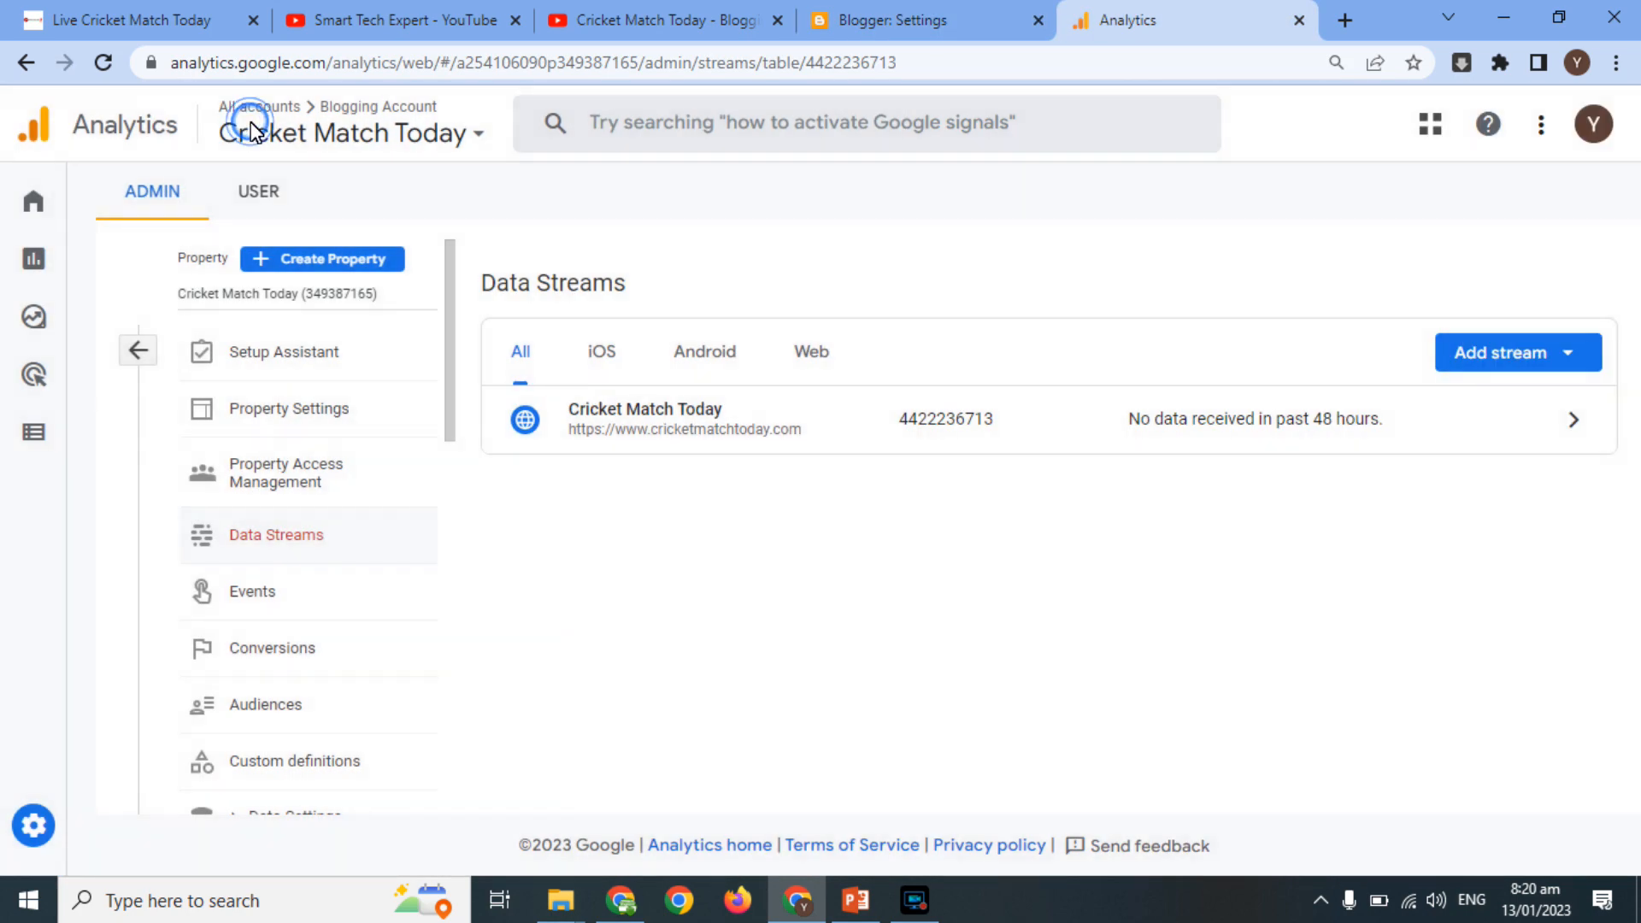
click(297, 135)
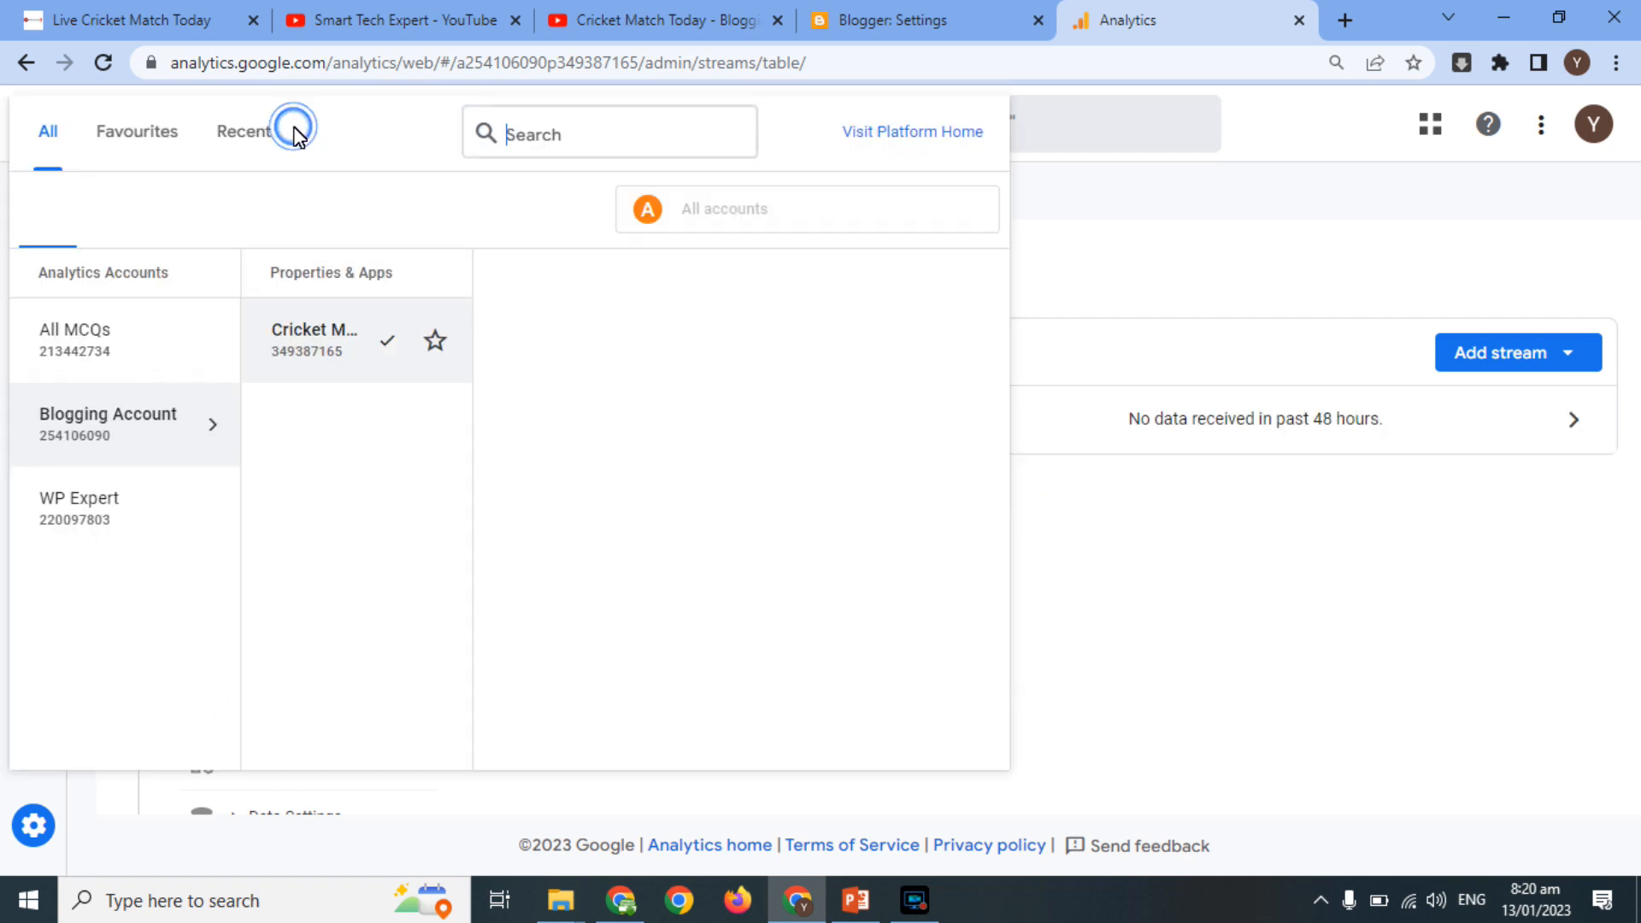
click(97, 349)
click(689, 341)
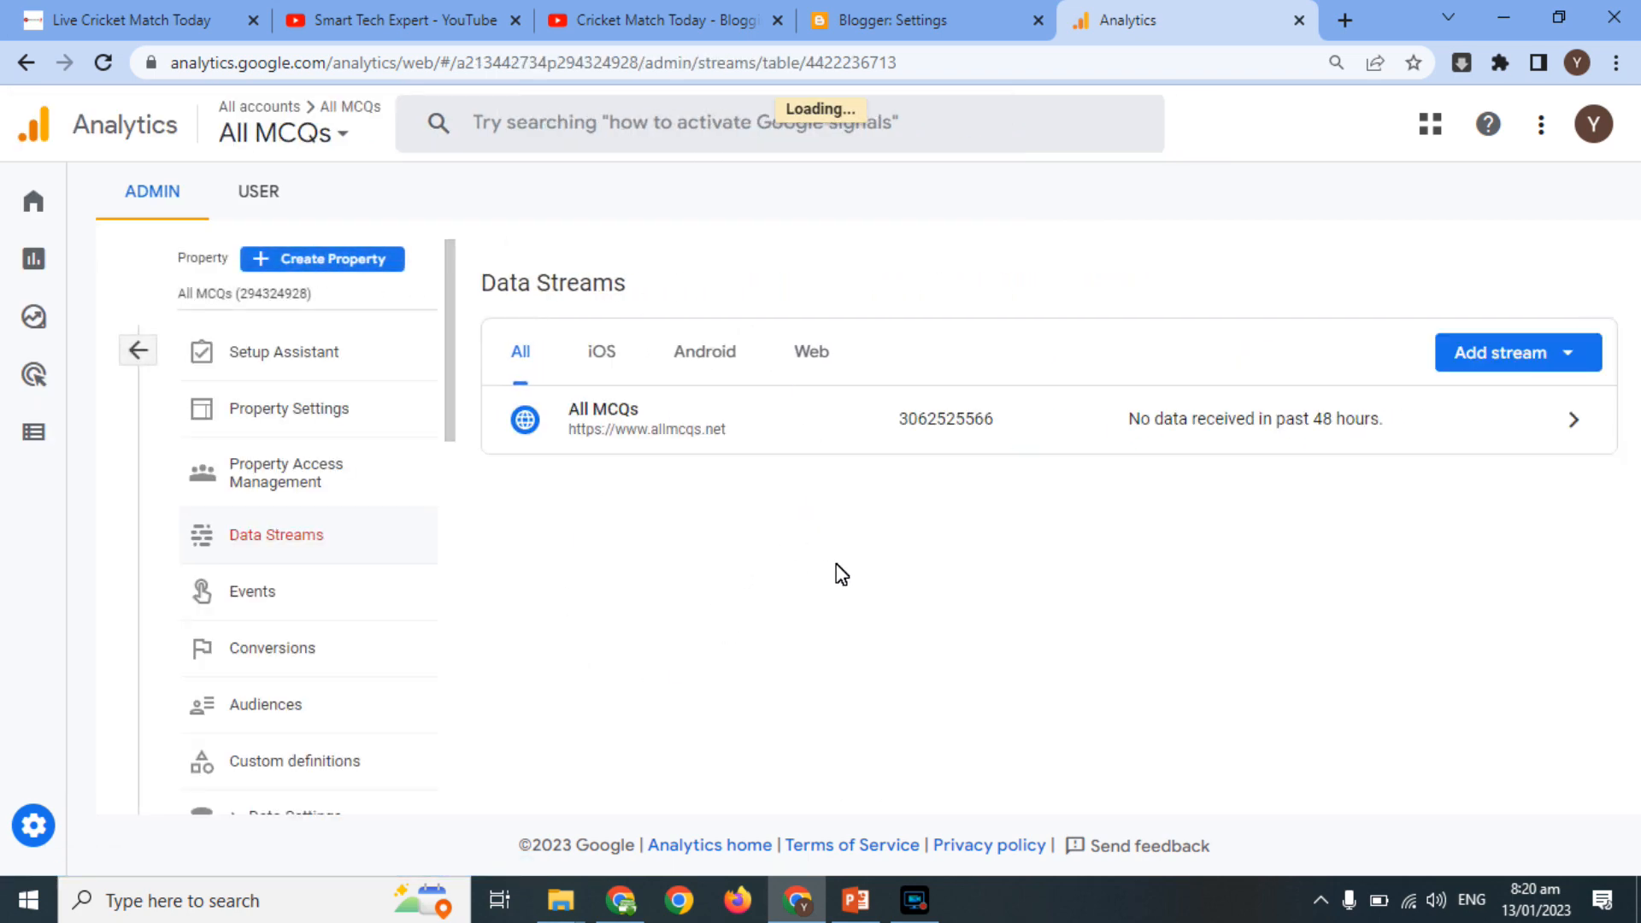
click(1178, 434)
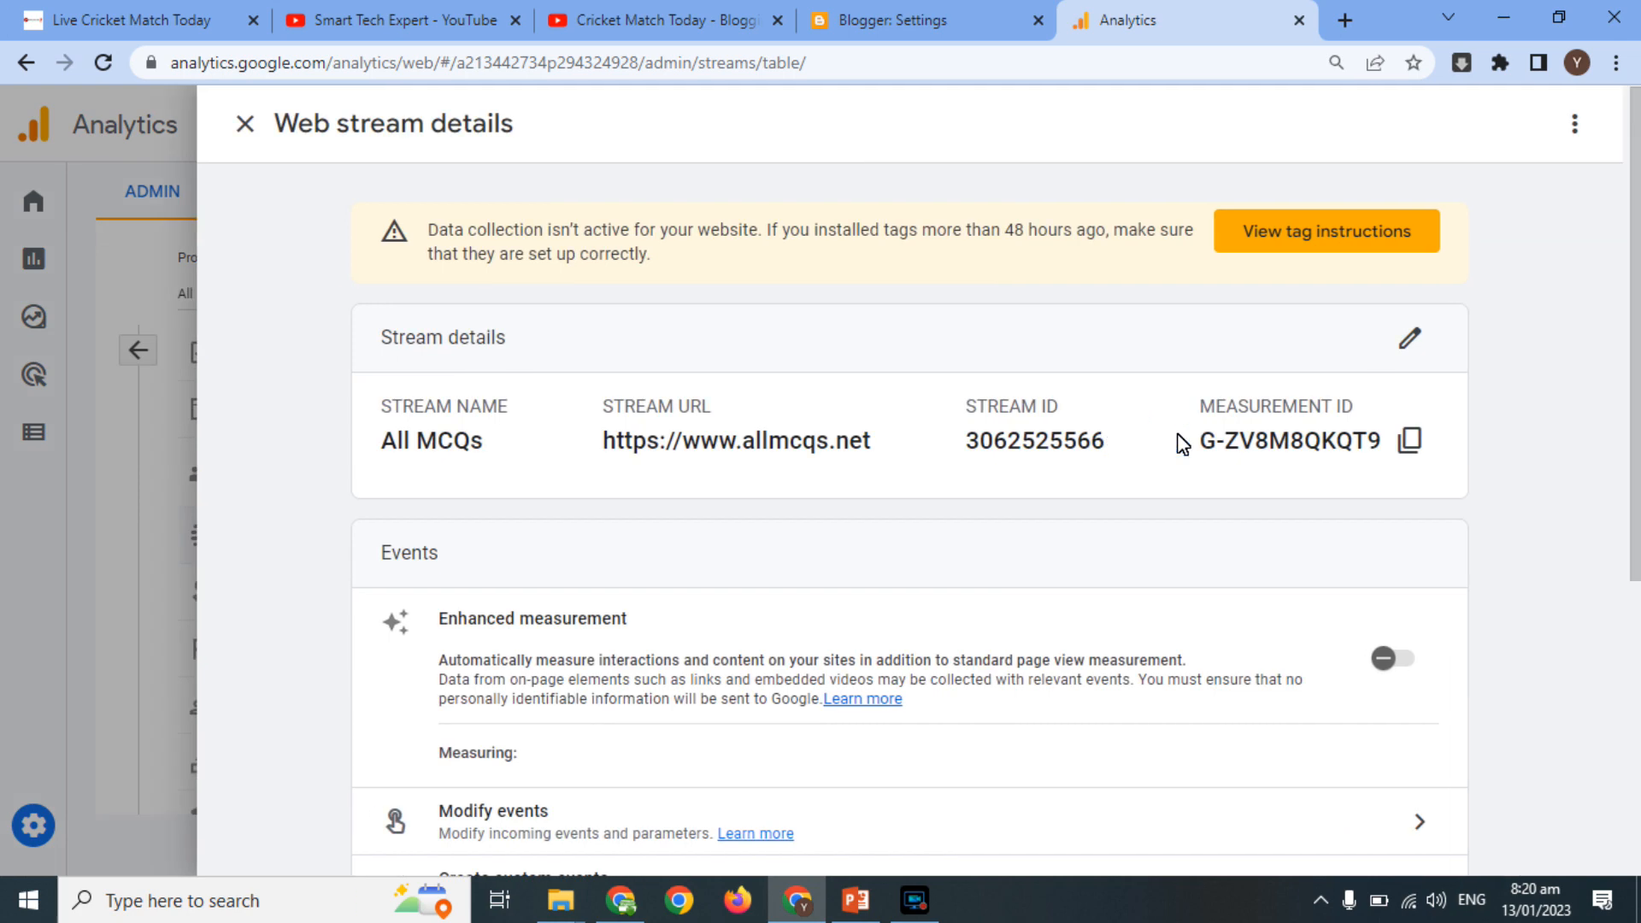
click(243, 126)
Open the Reports snapshot for All MCQs and view its data for the last 12 months.
mouse_move(18, 274)
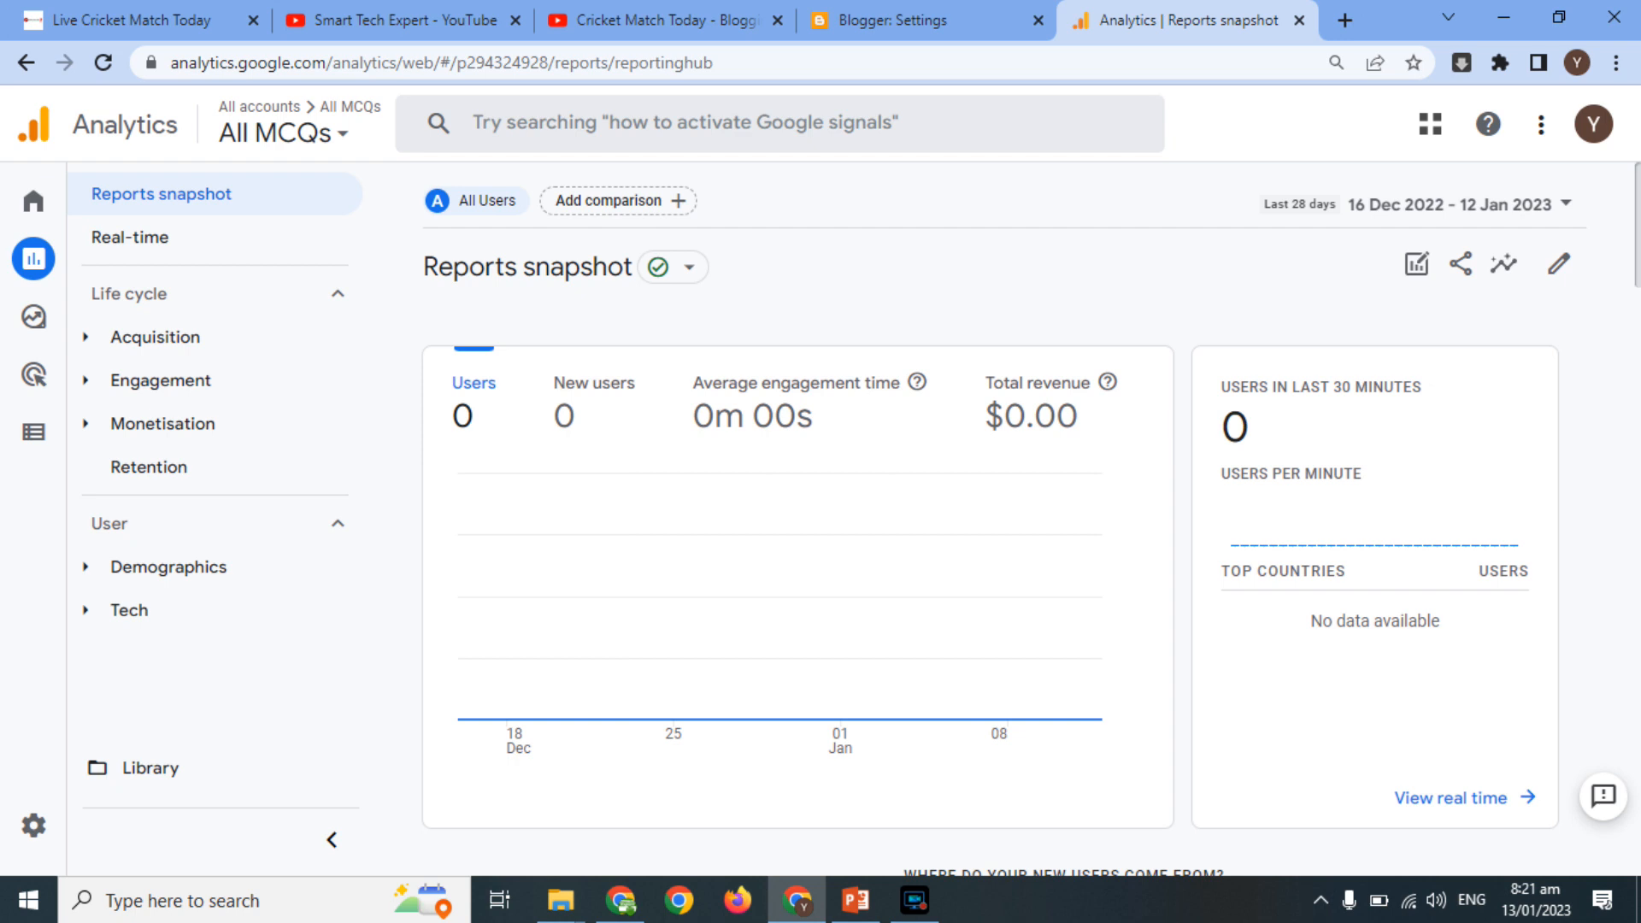
drag(1637, 237, 1636, 238)
click(1516, 206)
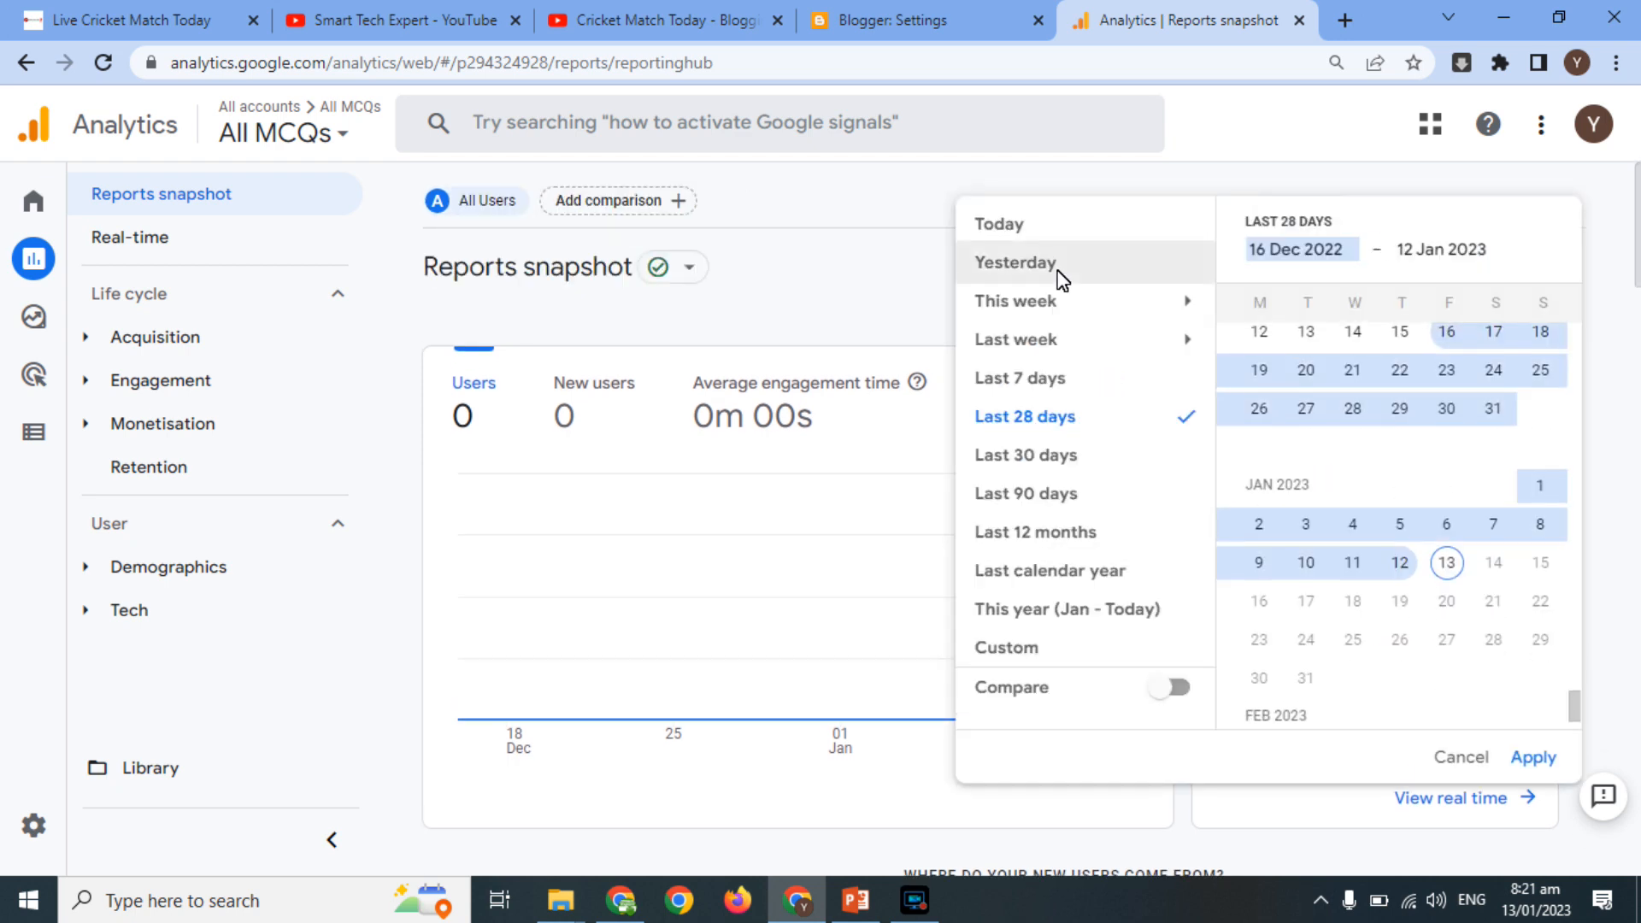
click(1026, 531)
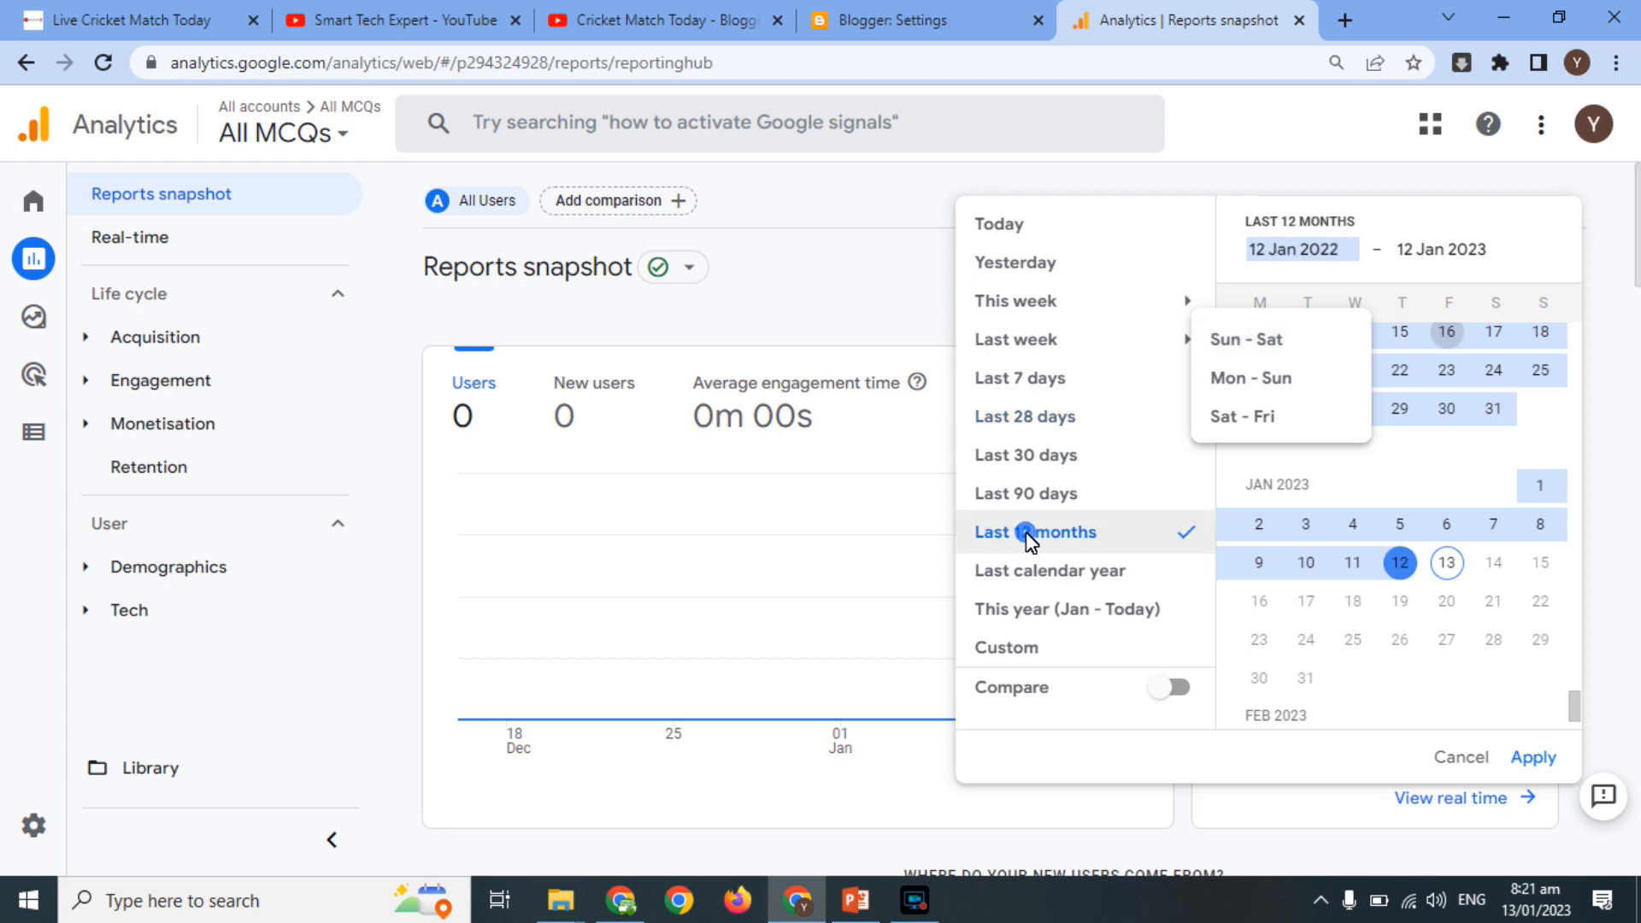
click(1535, 758)
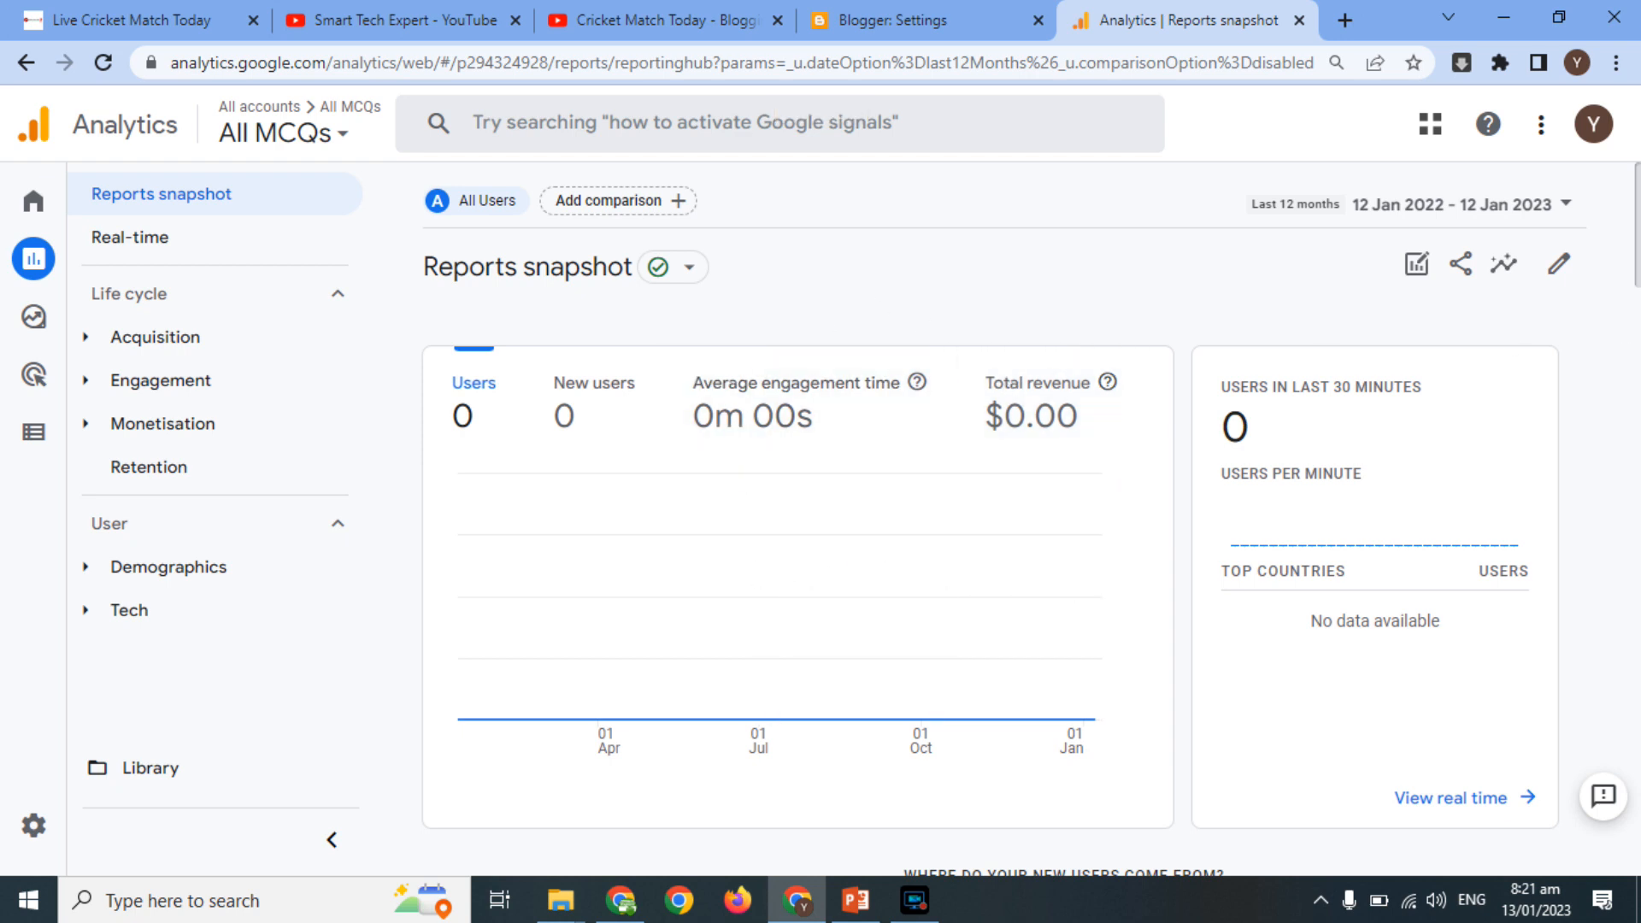
drag(1637, 252, 1635, 813)
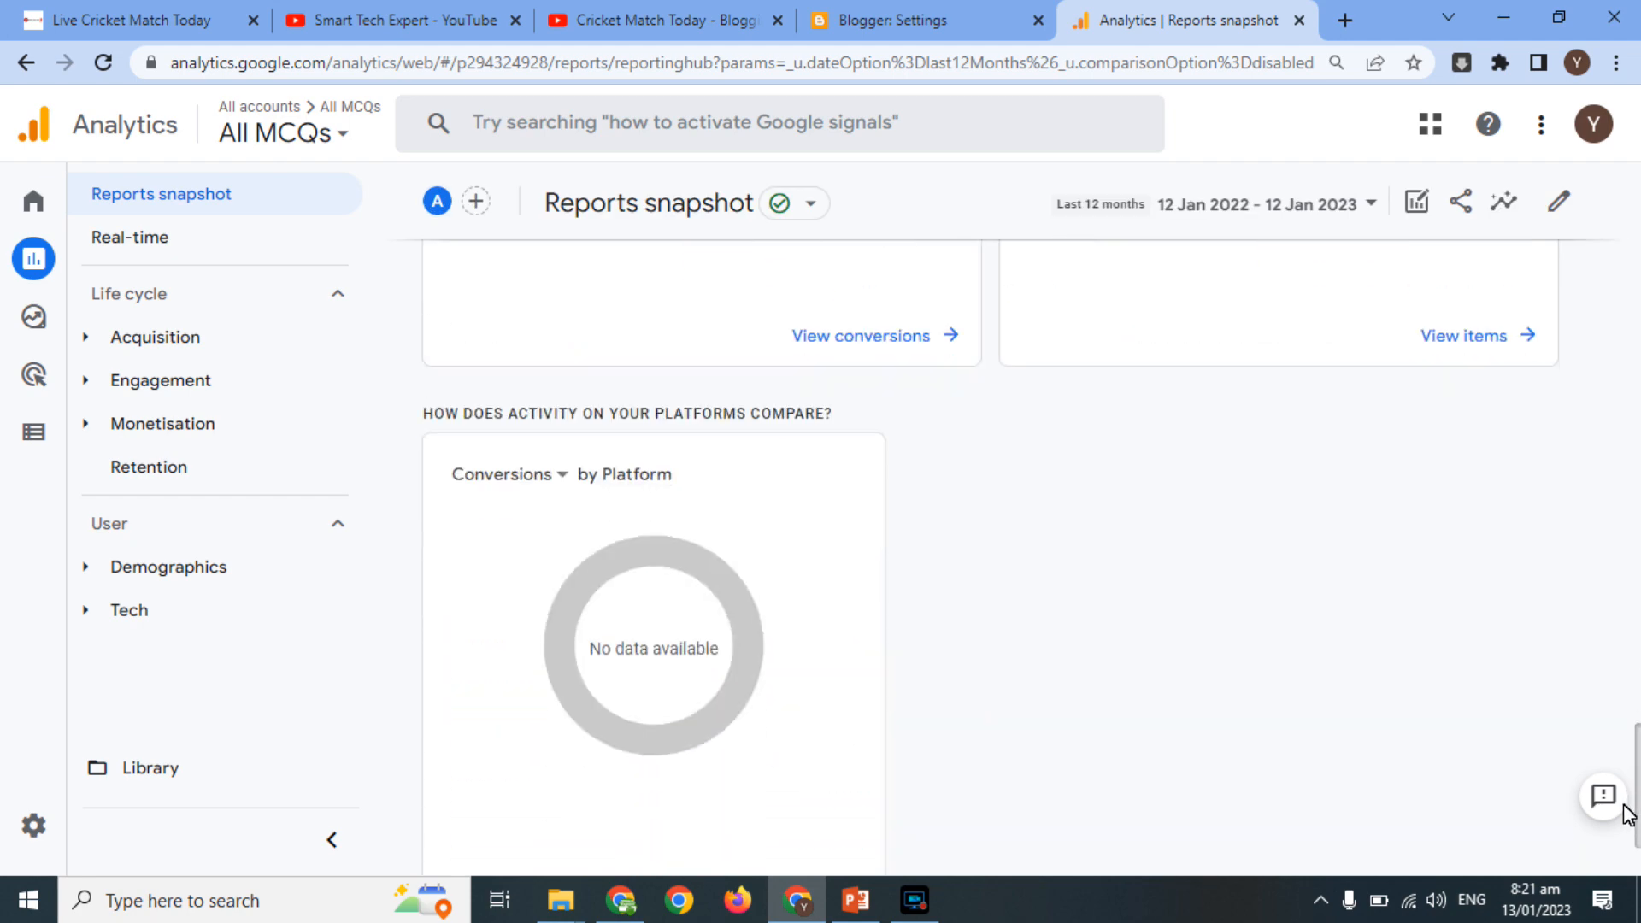
Check the Measurement ID in Blogger's settings, and view the Cricket Match Today course playlist and Smart Tech Expert's playlists on YouTube.
click(913, 10)
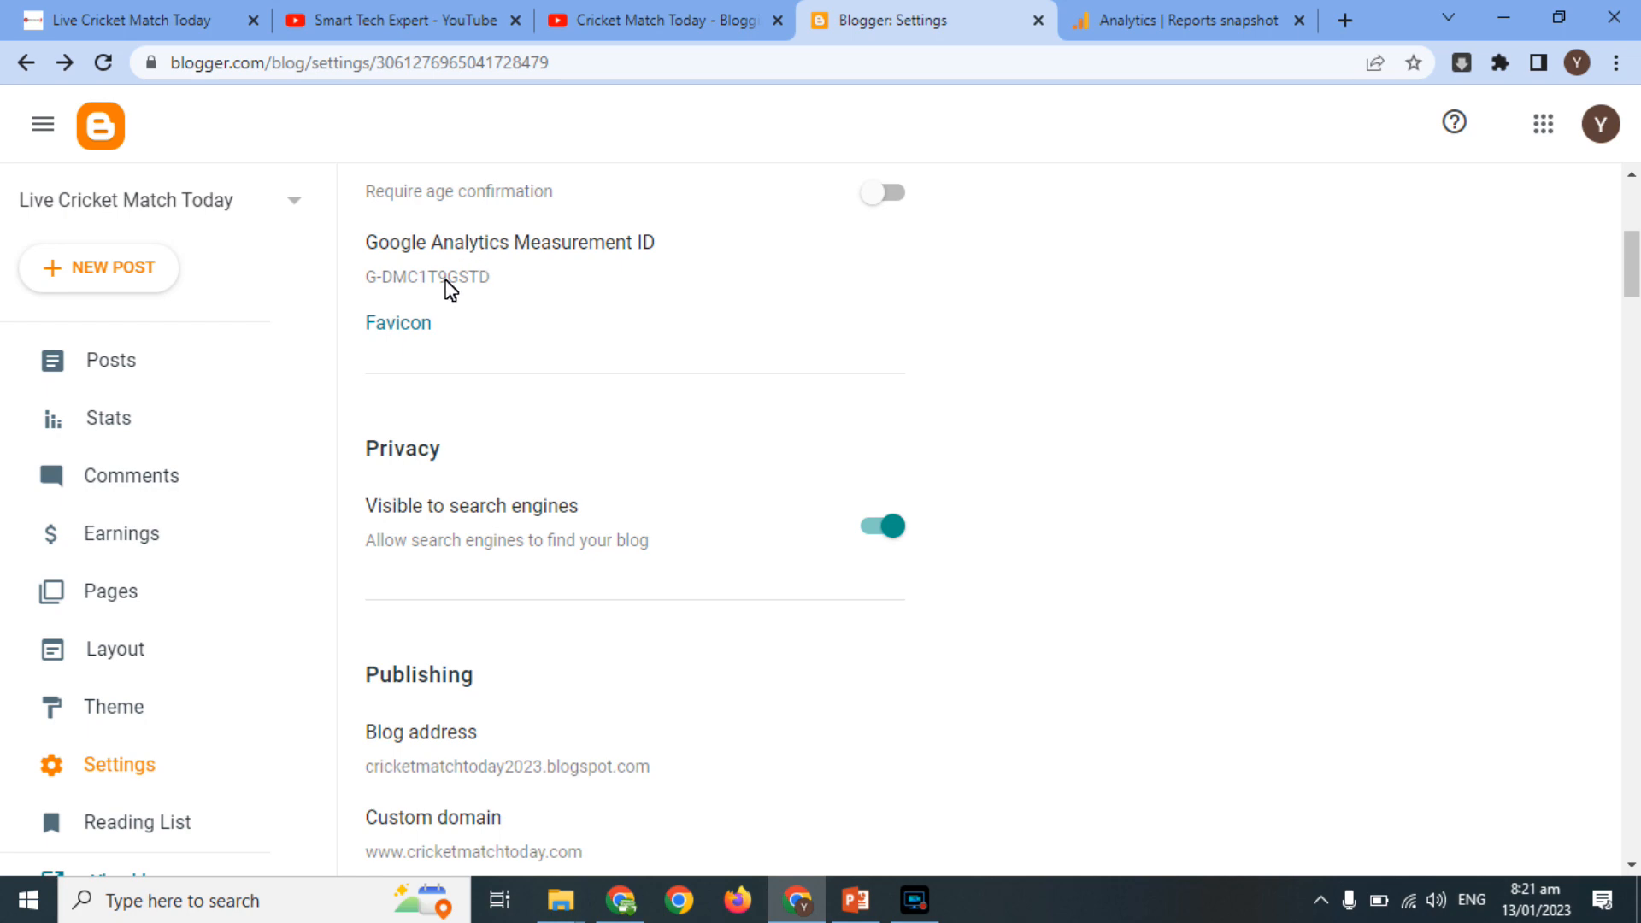
click(702, 12)
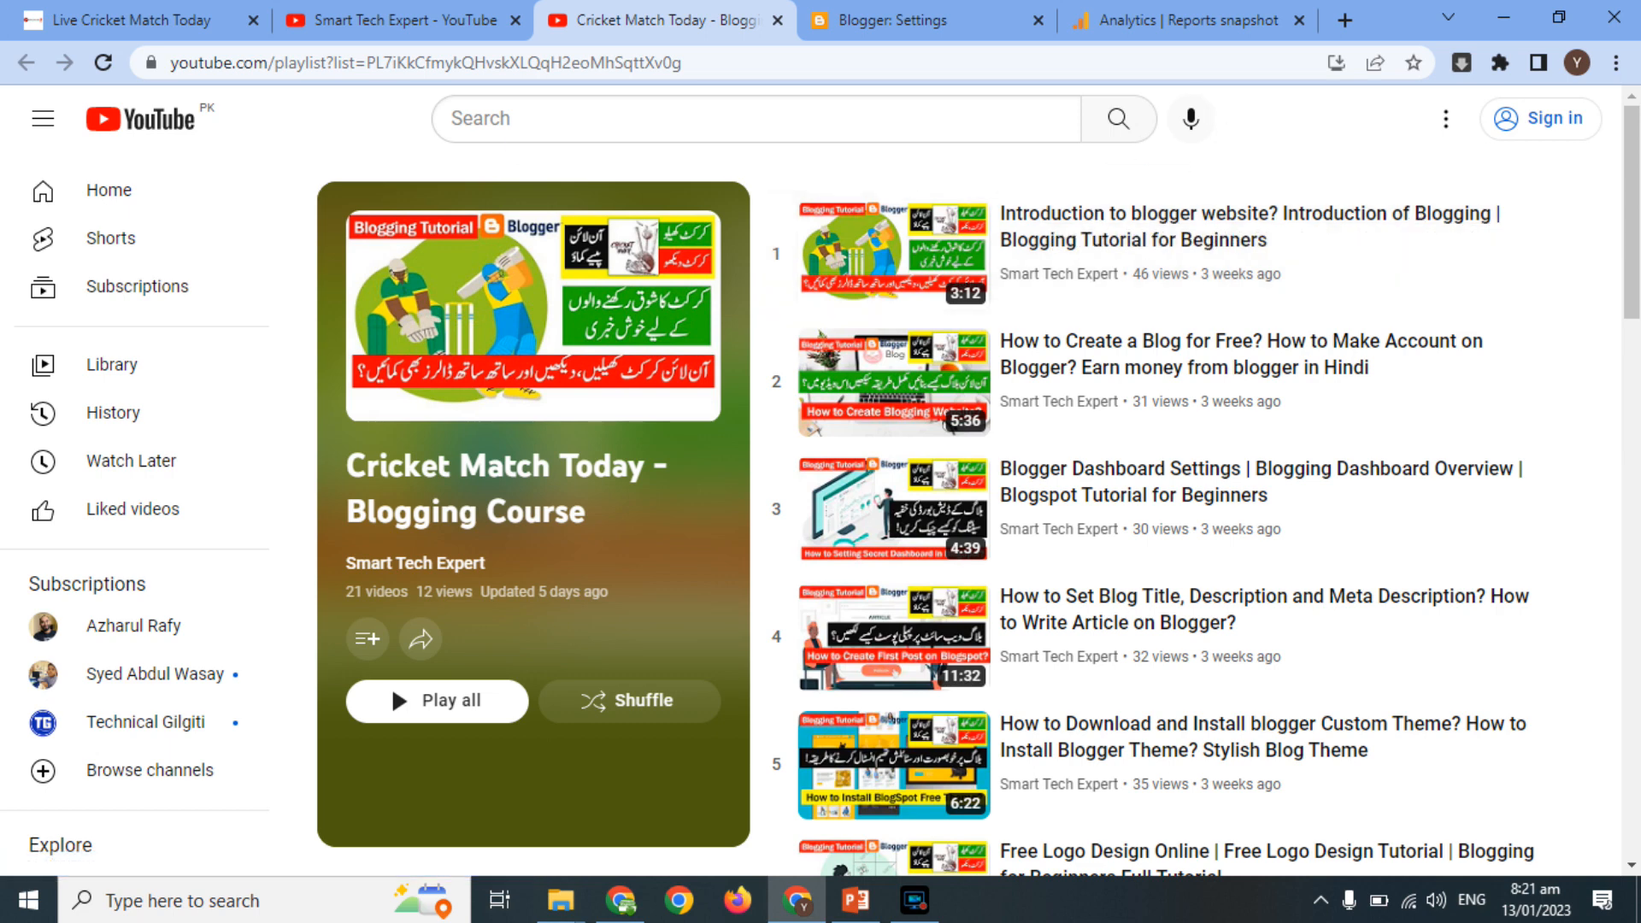
click(309, 19)
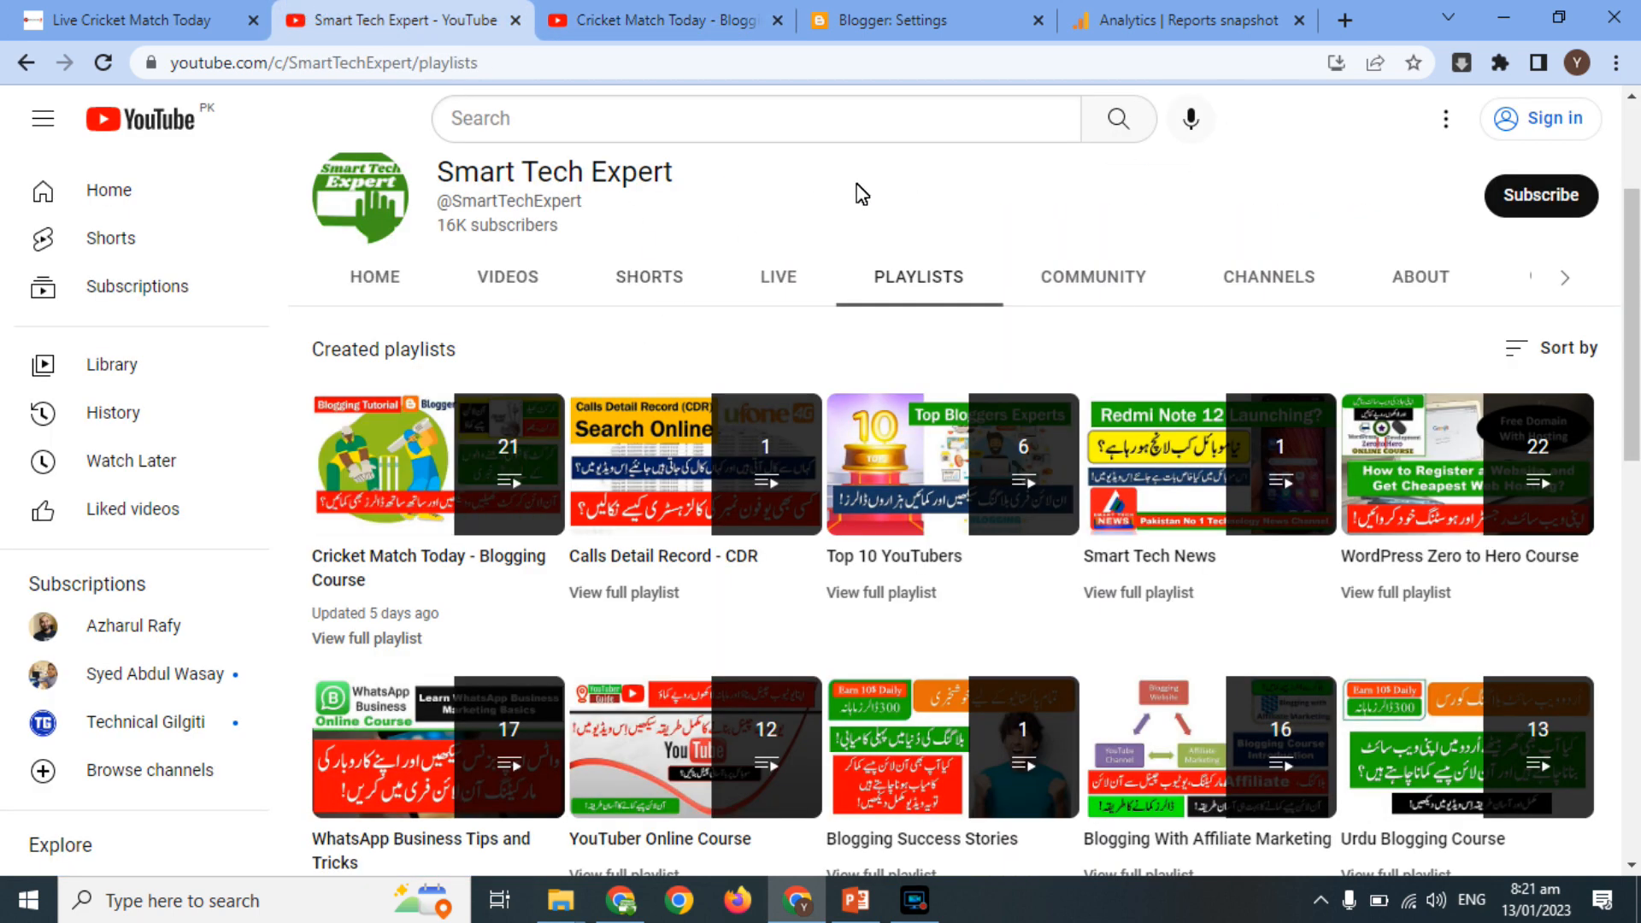